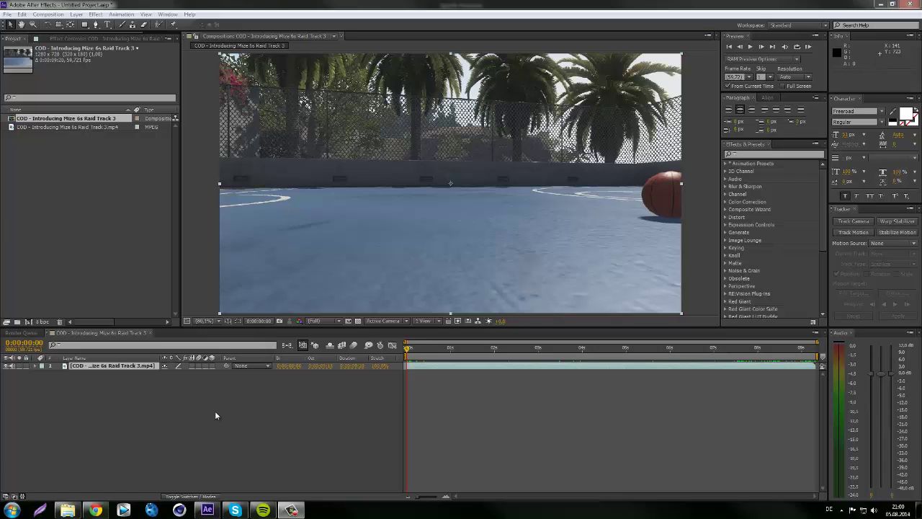
# Scrub through the basketball clip to preview the footage
pyautogui.click(411, 348)
pyautogui.moveTo(436, 350); pyautogui.dragTo(698, 350)
pyautogui.moveTo(600, 370); pyautogui.dragTo(663, 385)
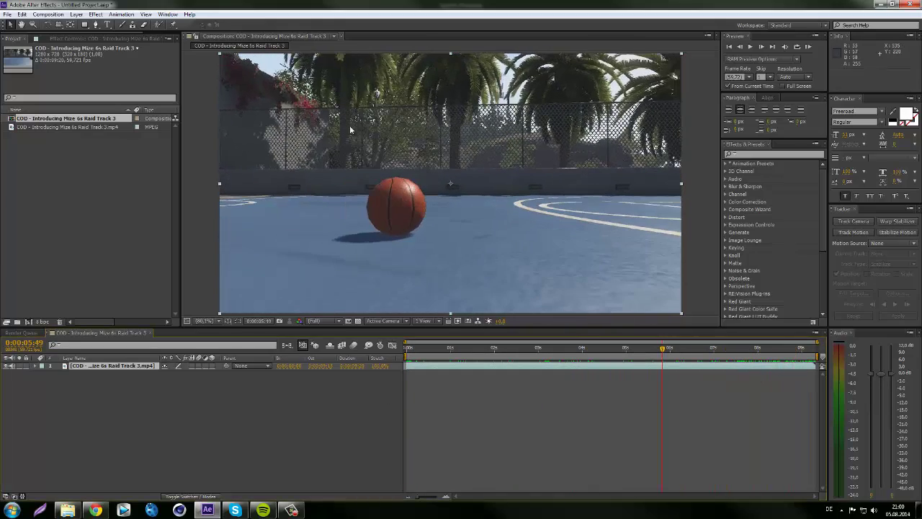
pyautogui.moveTo(459, 348)
pyautogui.mouseDown()
pyautogui.moveTo(418, 348)
pyautogui.moveTo(556, 346)
pyautogui.moveTo(471, 350)
pyautogui.mouseUp()
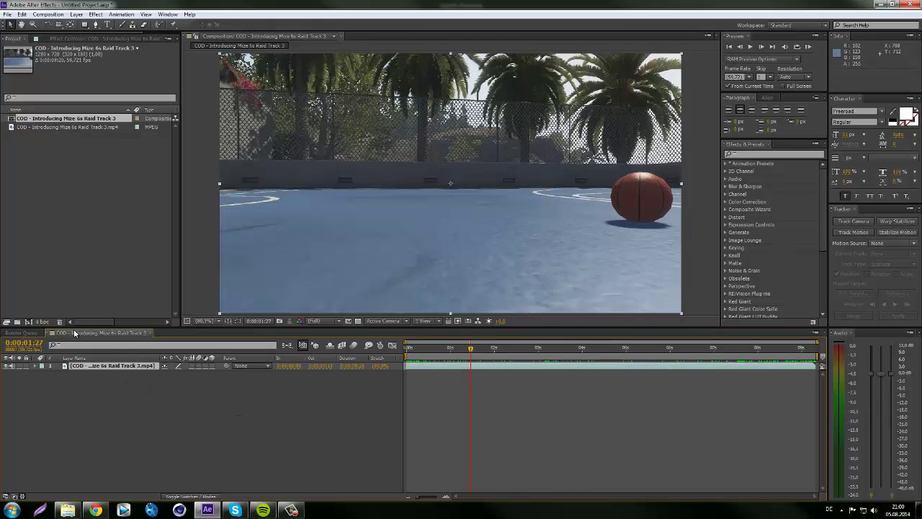
# Pre-compose the basketball clip layer into 'COD - Introducing Mize 6s Raid Track 3.mp4 Comp 1'
pyautogui.click(90, 367)
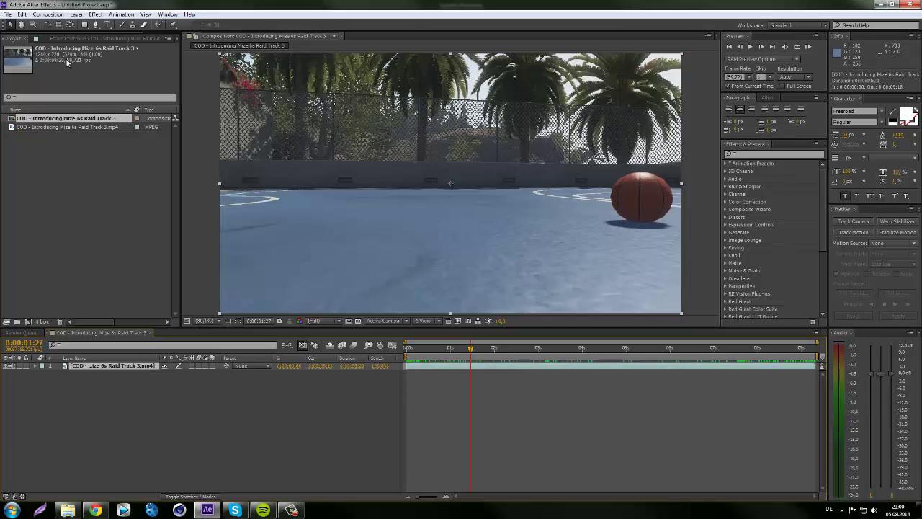
pyautogui.click(78, 14)
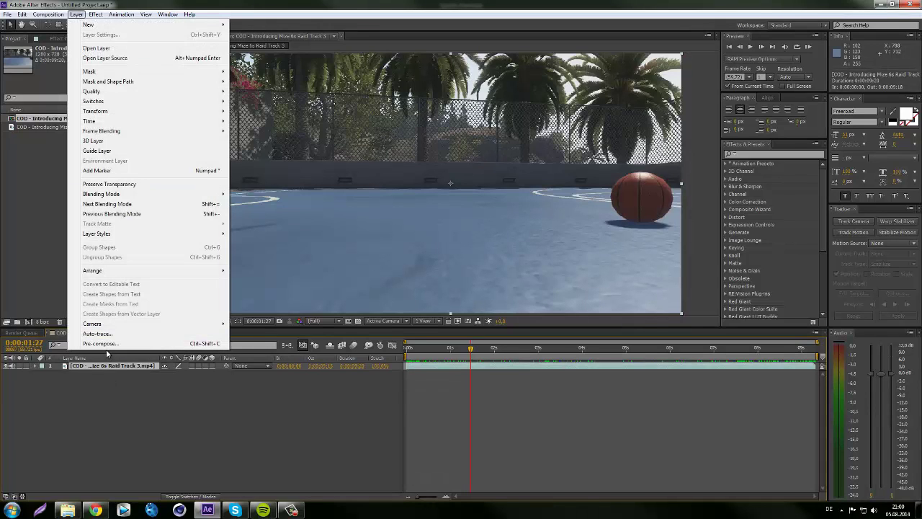
pyautogui.click(120, 386)
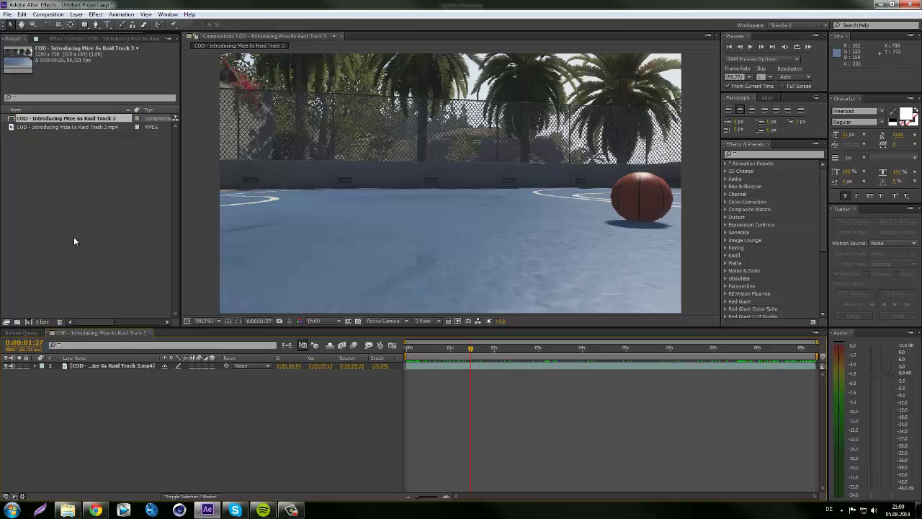
pyautogui.click(87, 366)
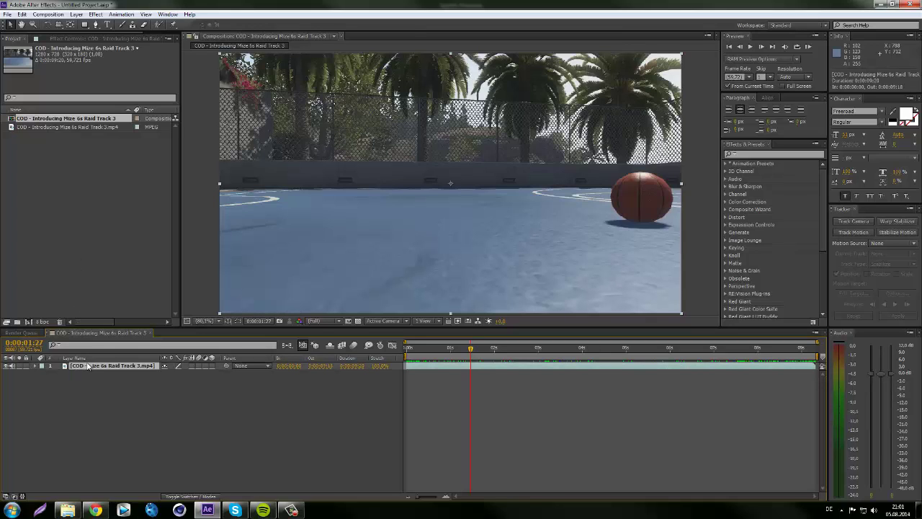
pyautogui.hotkey('ctrl', 'shift', 'c')
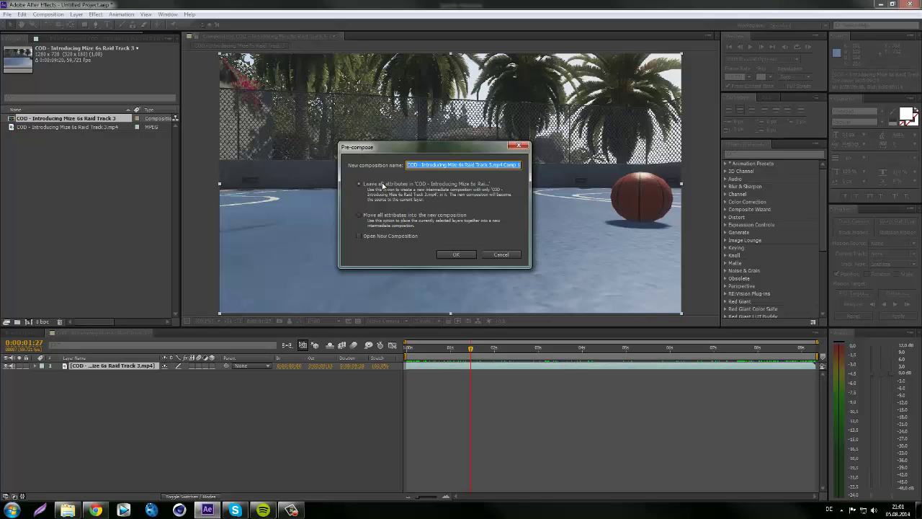
pyautogui.click(455, 254)
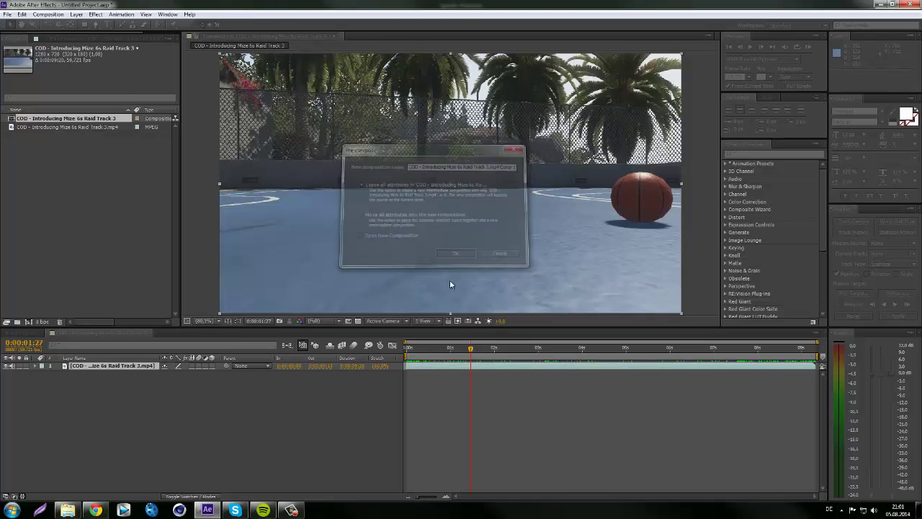
# Inspect the new pre-composition, then return to the main comp's start
pyautogui.doubleClick(423, 371)
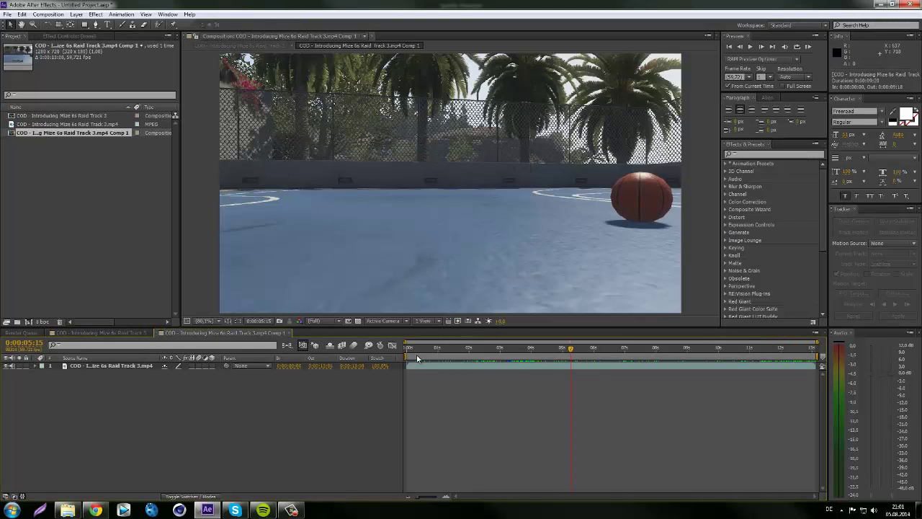
pyautogui.moveTo(418, 358); pyautogui.dragTo(565, 361)
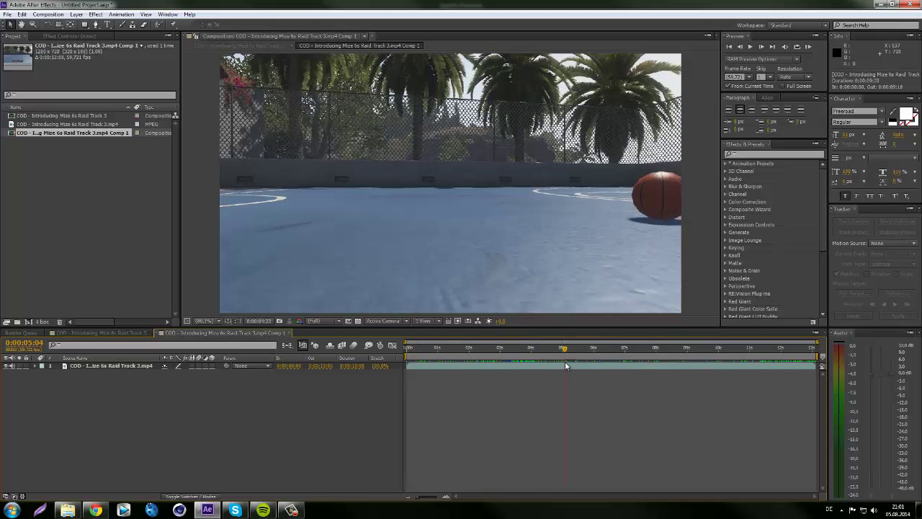
pyautogui.click(122, 333)
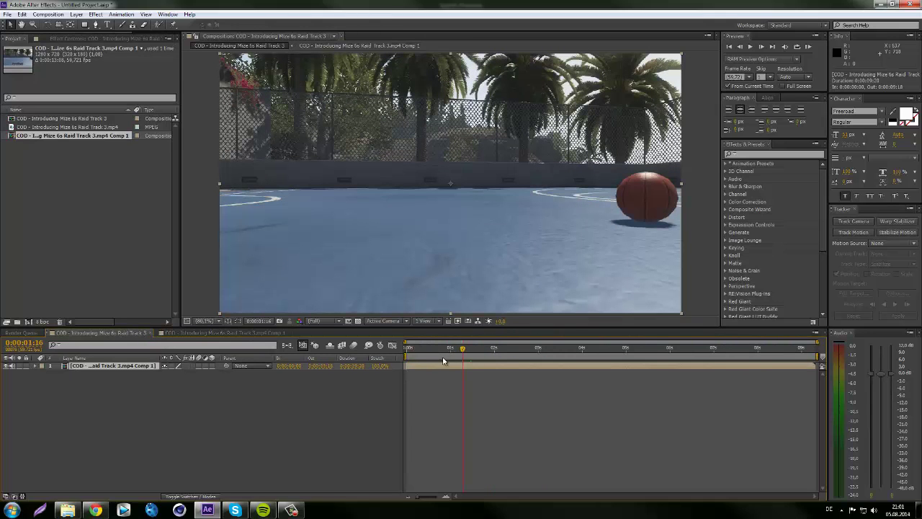
pyautogui.click(408, 358)
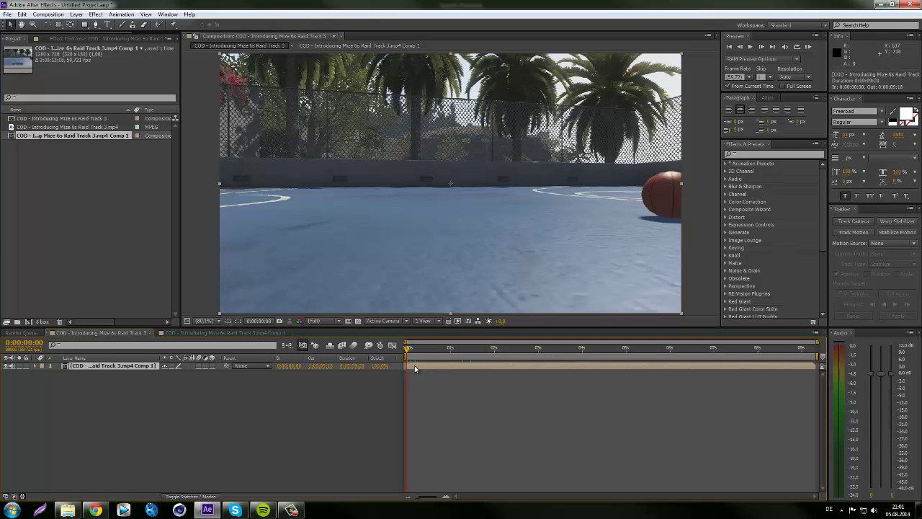
# Trim the pre-comp clip to start at 0:00:03:48 and preview it in the main comp
pyautogui.doubleClick(414, 365)
pyautogui.moveTo(407, 365); pyautogui.dragTo(526, 365)
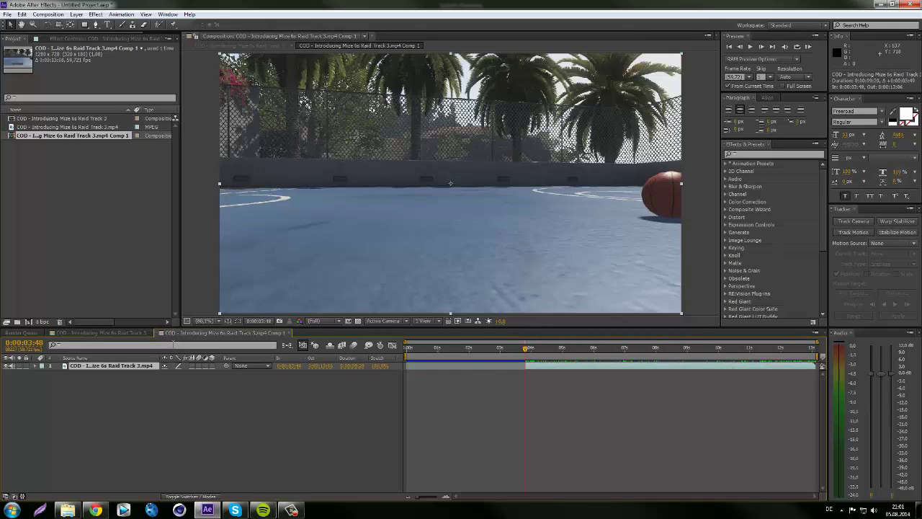
pyautogui.click(101, 333)
pyautogui.click(817, 350)
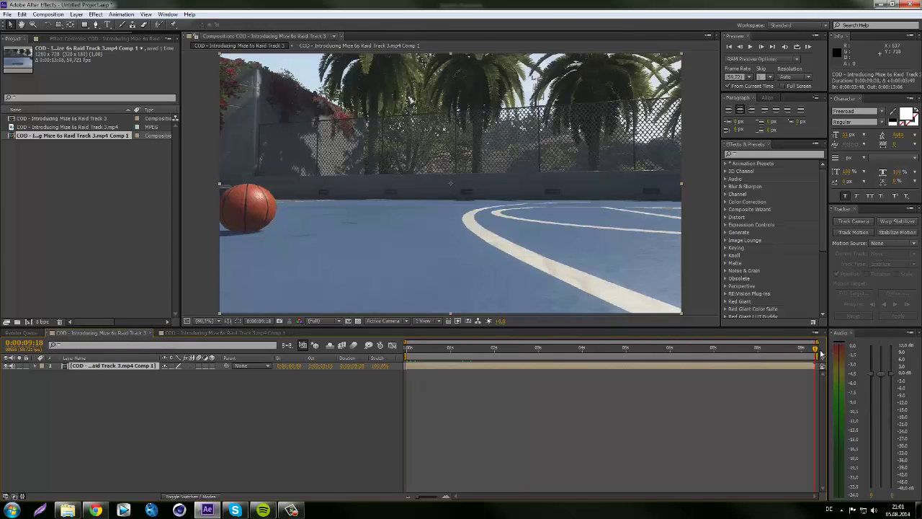
pyautogui.moveTo(820, 353)
pyautogui.mouseDown()
pyautogui.moveTo(721, 355)
pyautogui.moveTo(830, 358)
pyautogui.mouseUp()
# Reopen the pre-comp at 0:00:03:48 and scrub the trimmed footage to review it
pyautogui.click(514, 350)
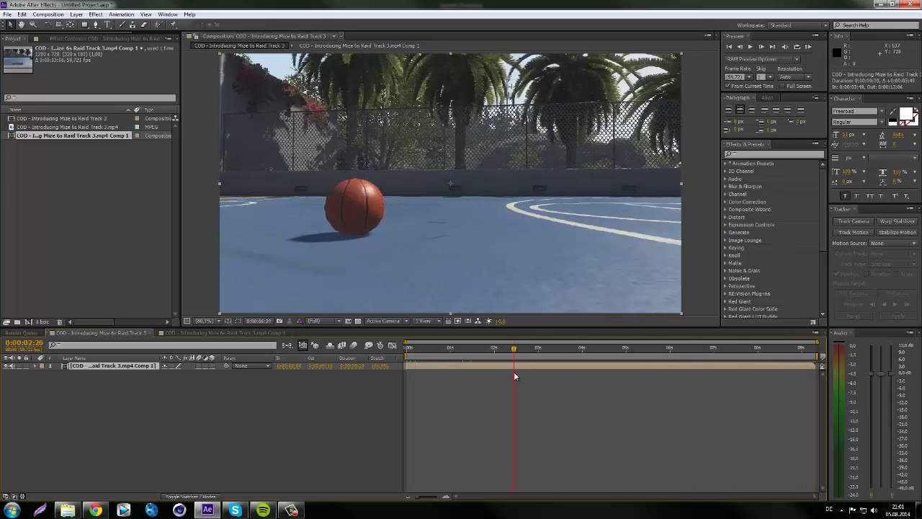
pyautogui.doubleClick(515, 367)
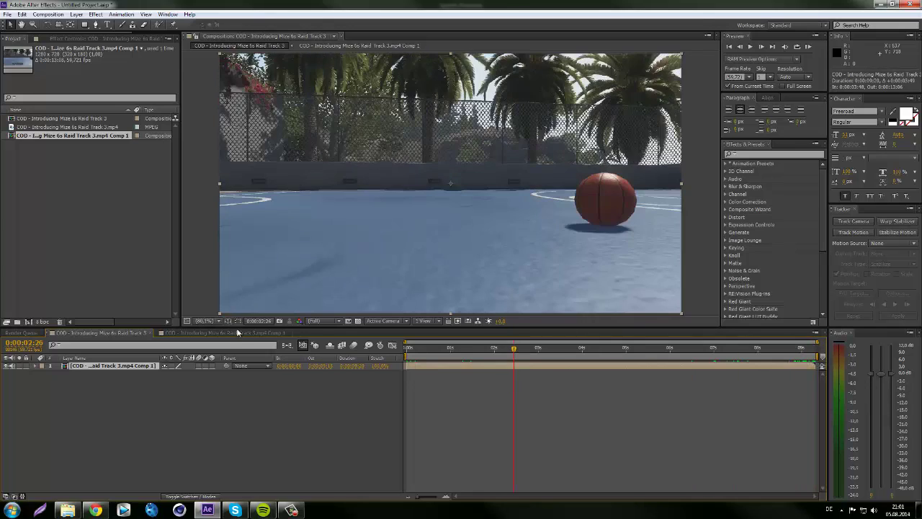
pyautogui.click(530, 352)
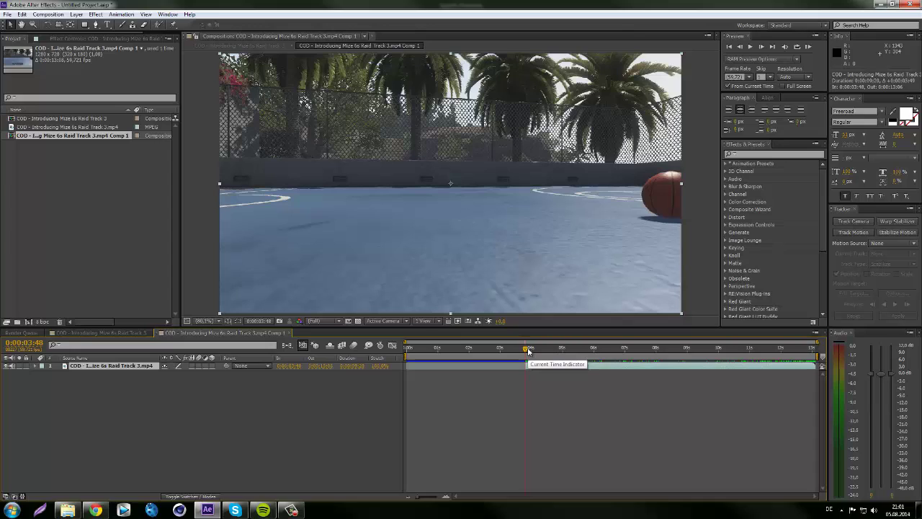
pyautogui.click(521, 377)
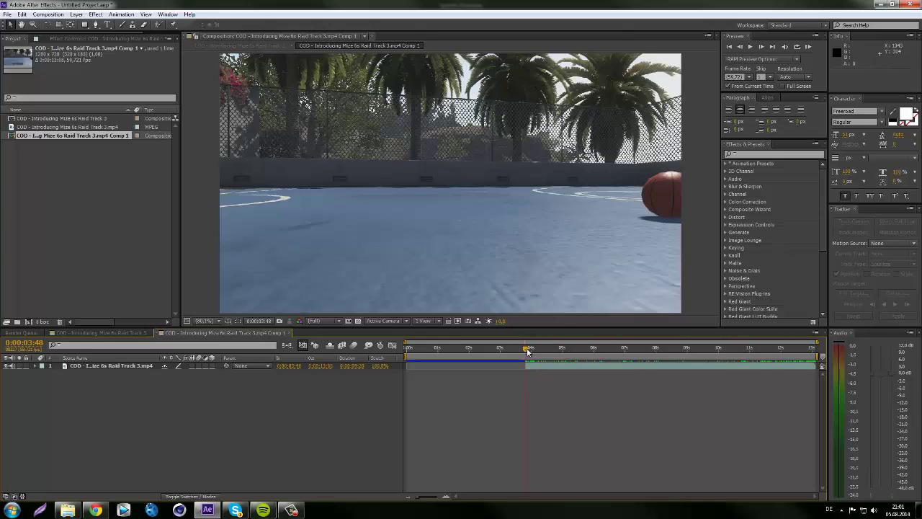
pyautogui.moveTo(528, 351); pyautogui.dragTo(679, 389)
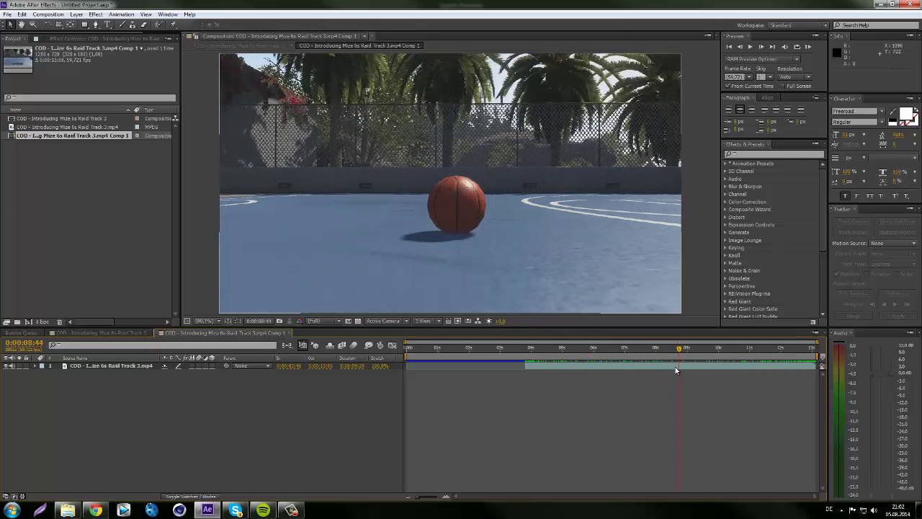
pyautogui.moveTo(678, 353); pyautogui.dragTo(534, 371)
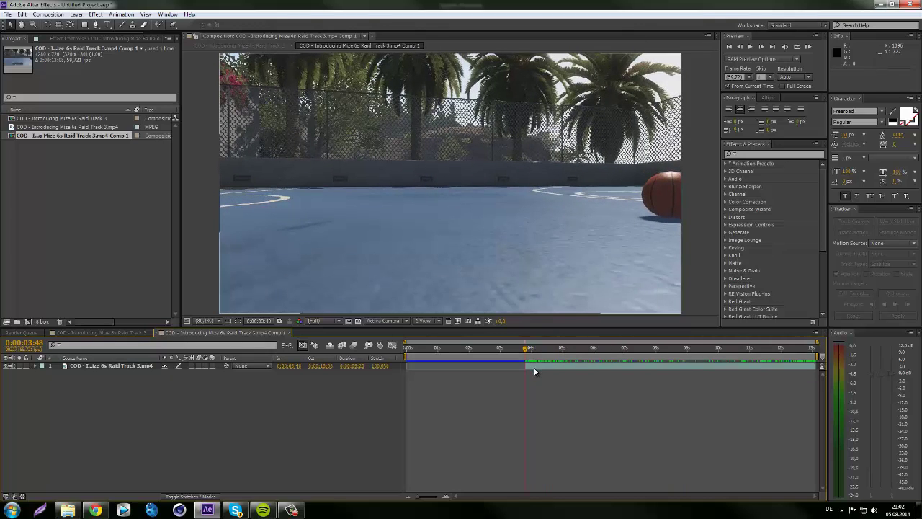
pyautogui.click(534, 369)
# Add a new adjustment layer above the basketball clip
pyautogui.rightClick(150, 414)
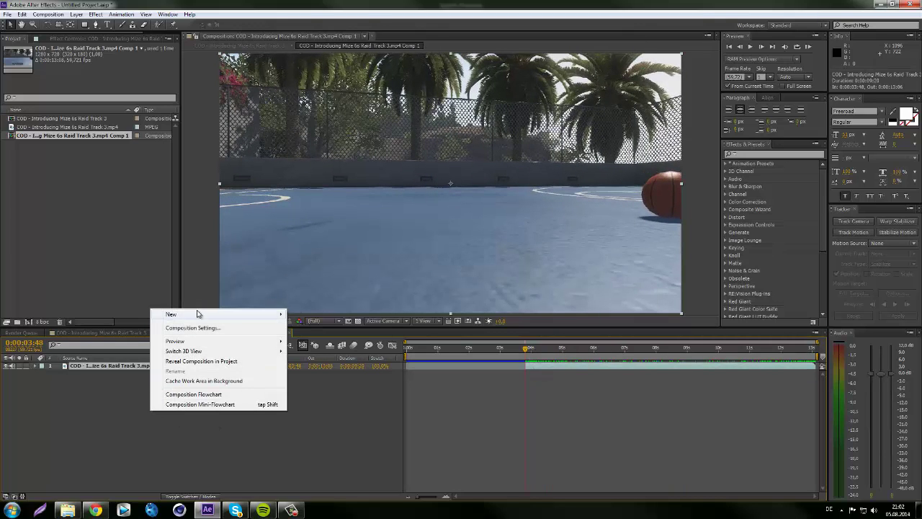
pyautogui.moveTo(200, 314)
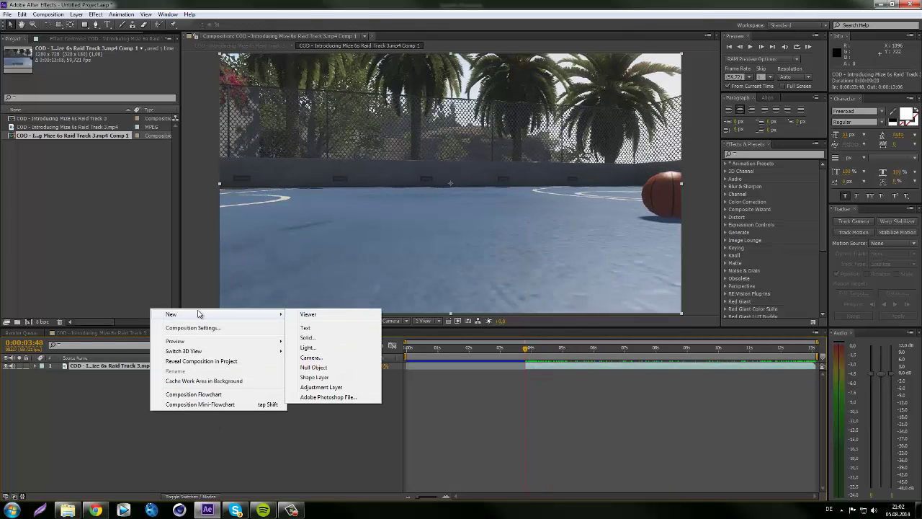
pyautogui.click(326, 388)
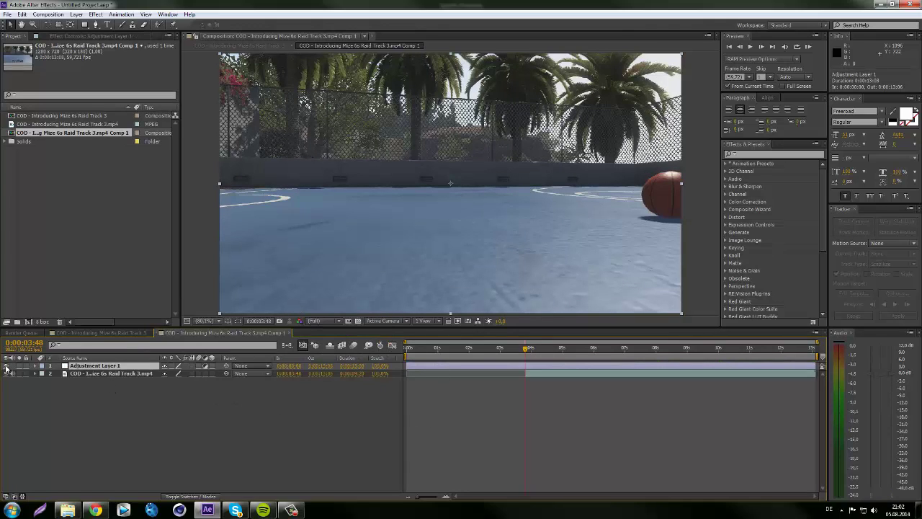
# Apply Box Blur with Blur Radius 3 and Repeat Edge Pixels on
pyautogui.click(97, 16)
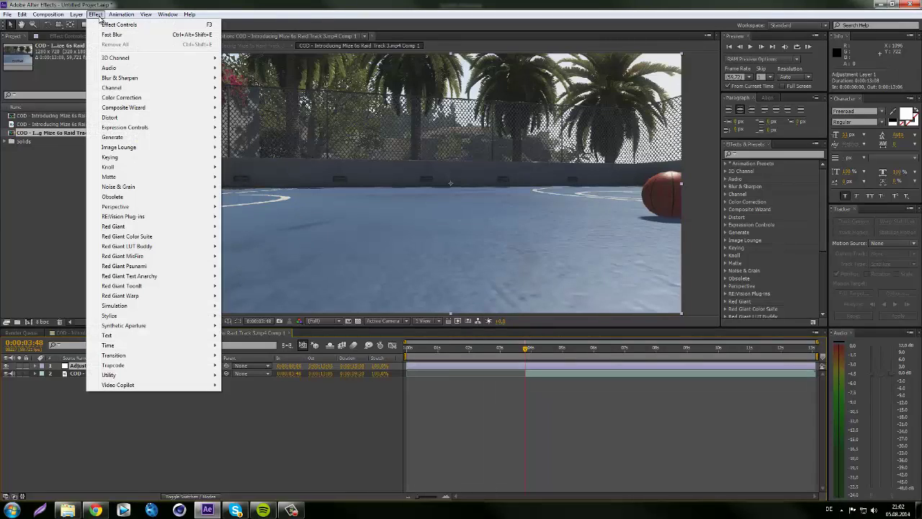
pyautogui.moveTo(143, 79)
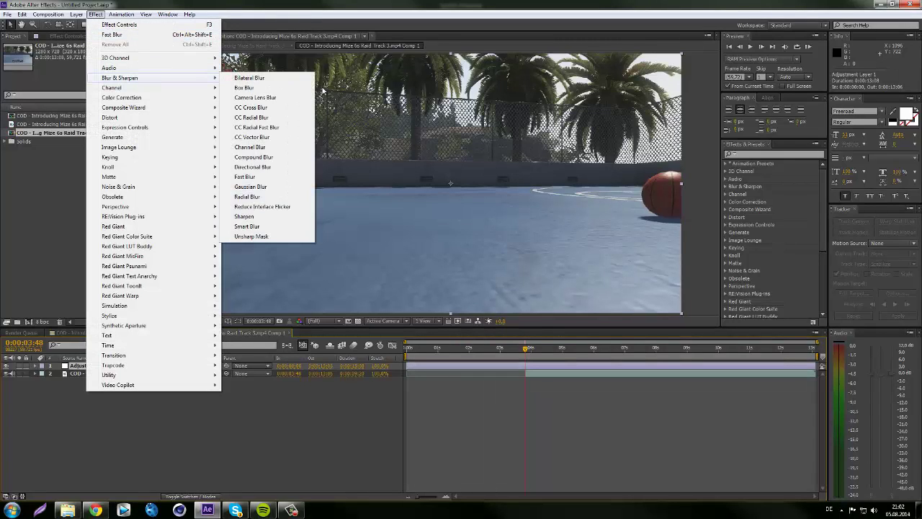
pyautogui.click(285, 89)
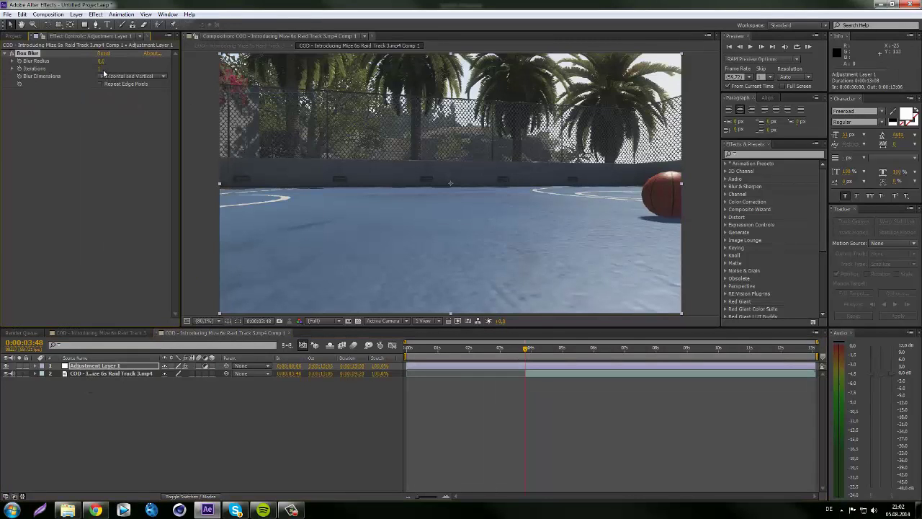
pyautogui.click(106, 68)
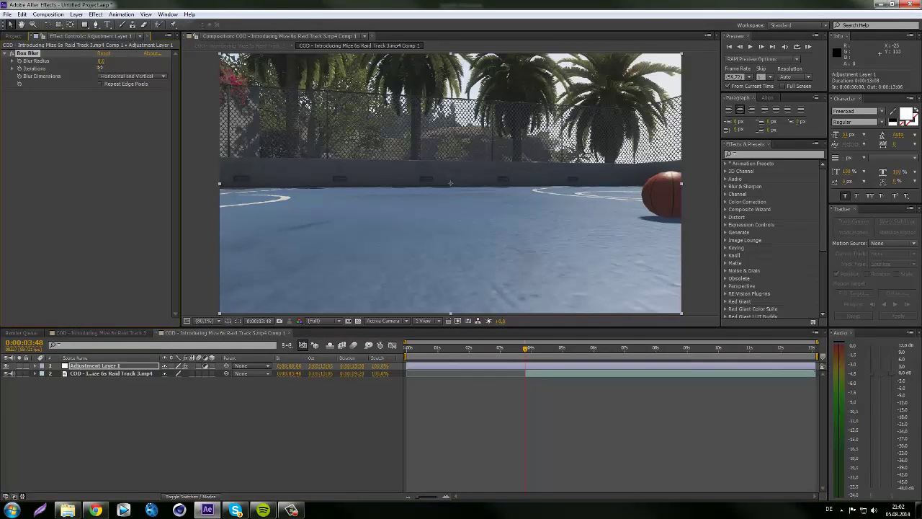
pyautogui.click(100, 84)
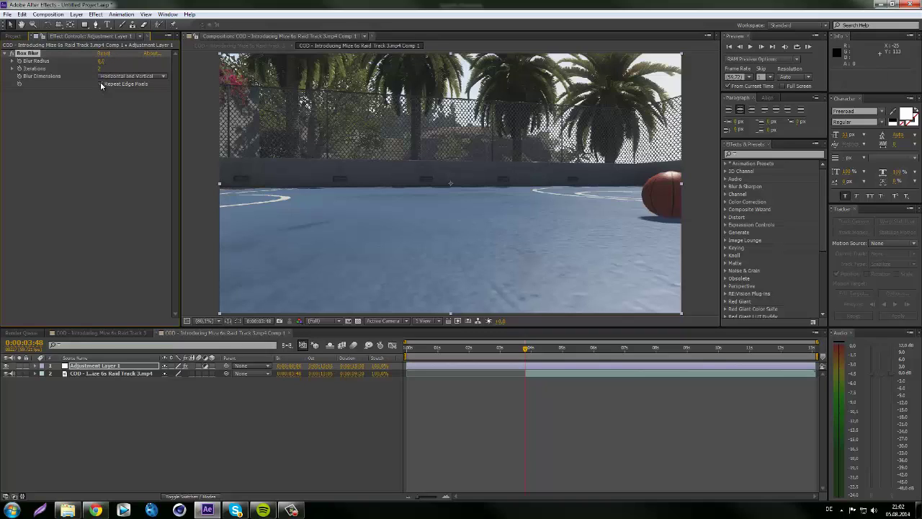
pyautogui.click(105, 61)
pyautogui.press('Return')
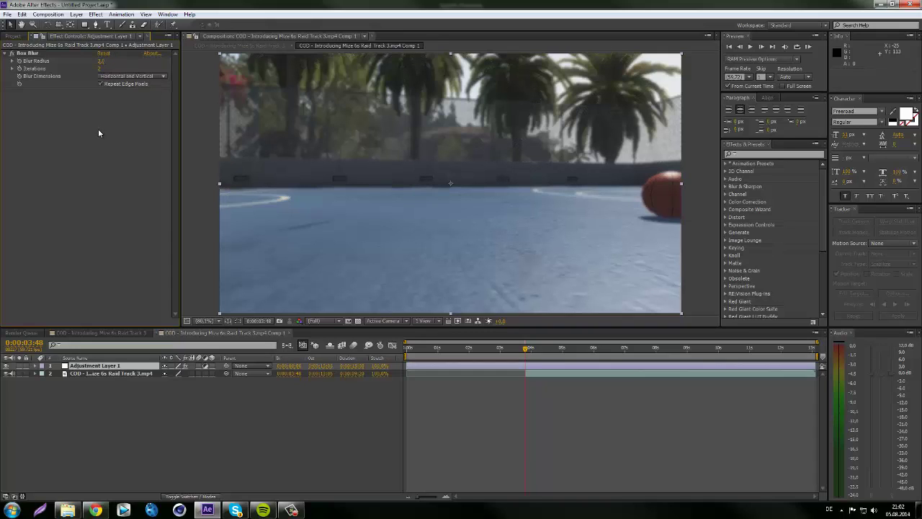
# Toggle the blur layer's visibility and scrub to compare blurred and unblurred footage
pyautogui.click(6, 367)
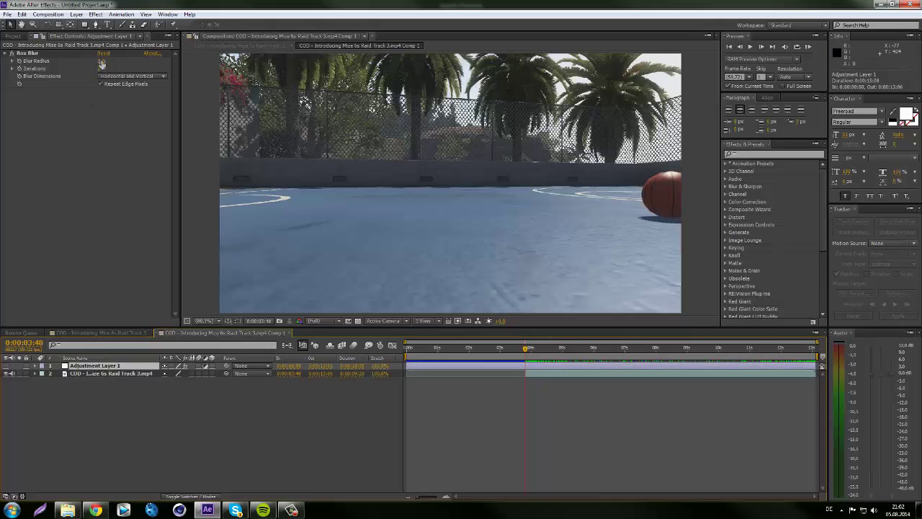
pyautogui.click(7, 366)
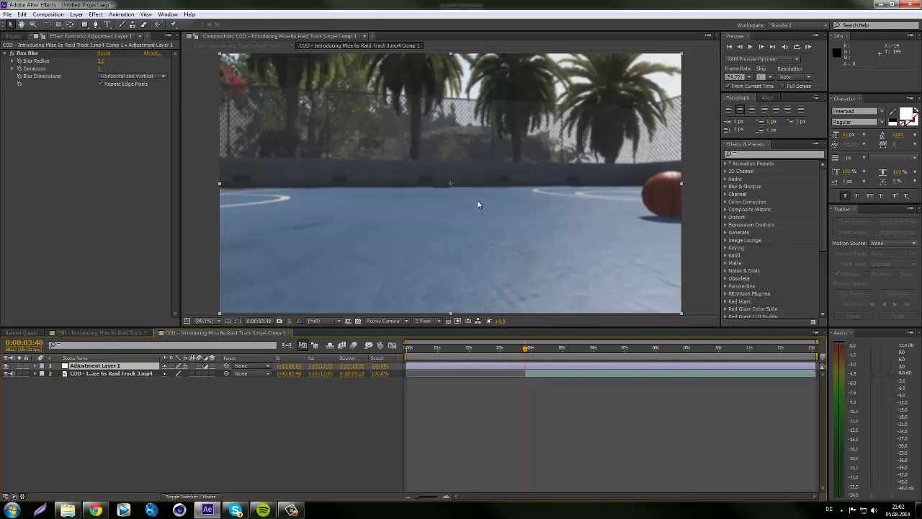
pyautogui.moveTo(531, 353); pyautogui.dragTo(645, 364)
pyautogui.click(11, 366)
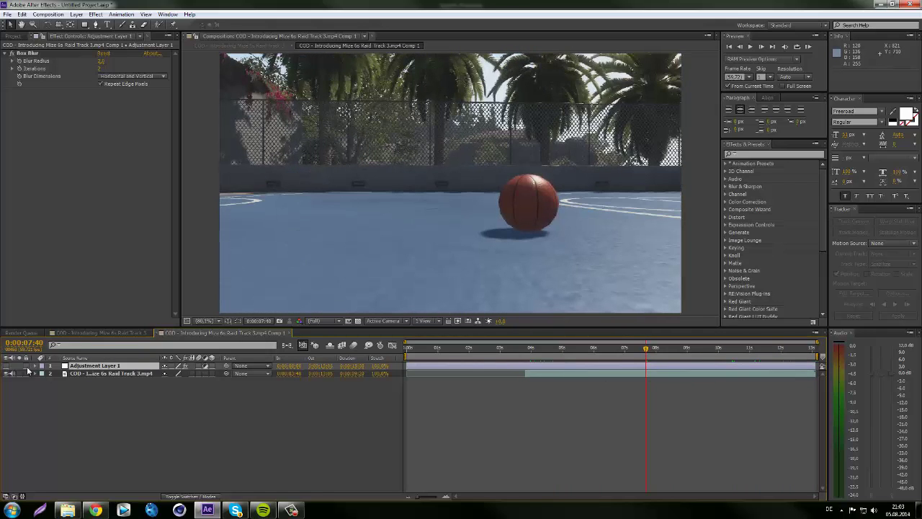
pyautogui.click(542, 359)
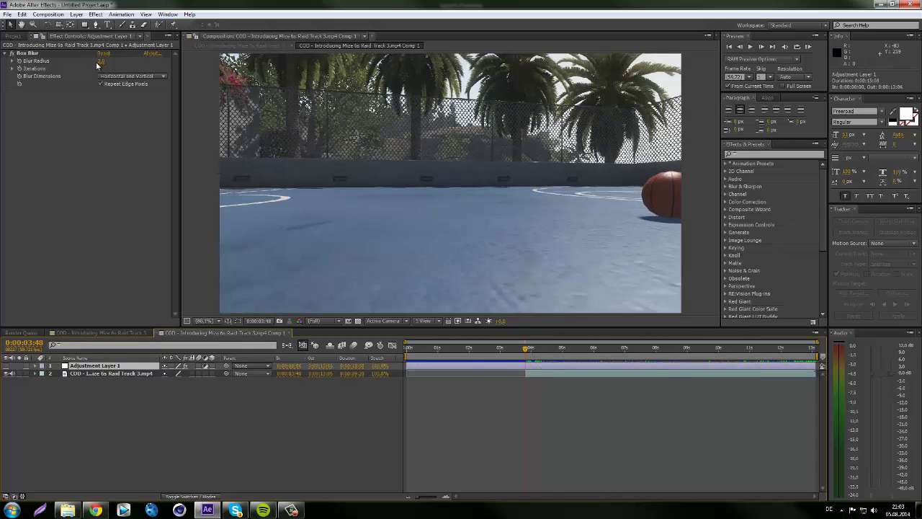
# Start a Pen mask at the ball's base, then undo the unwanted path
pyautogui.click(97, 25)
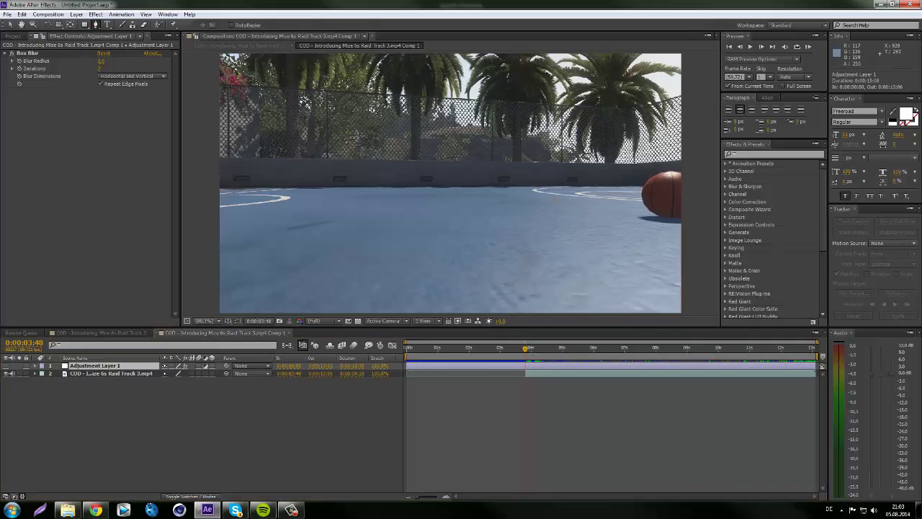
pyautogui.click(642, 220)
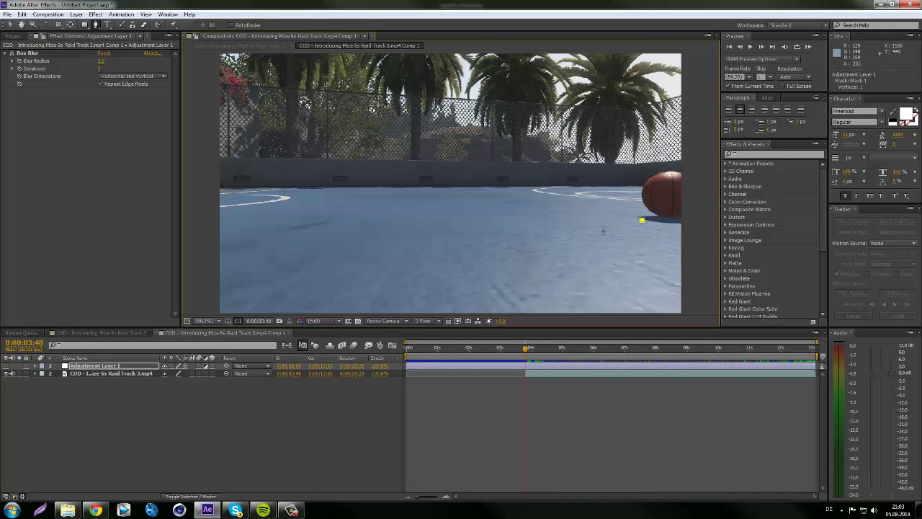
pyautogui.click(212, 233)
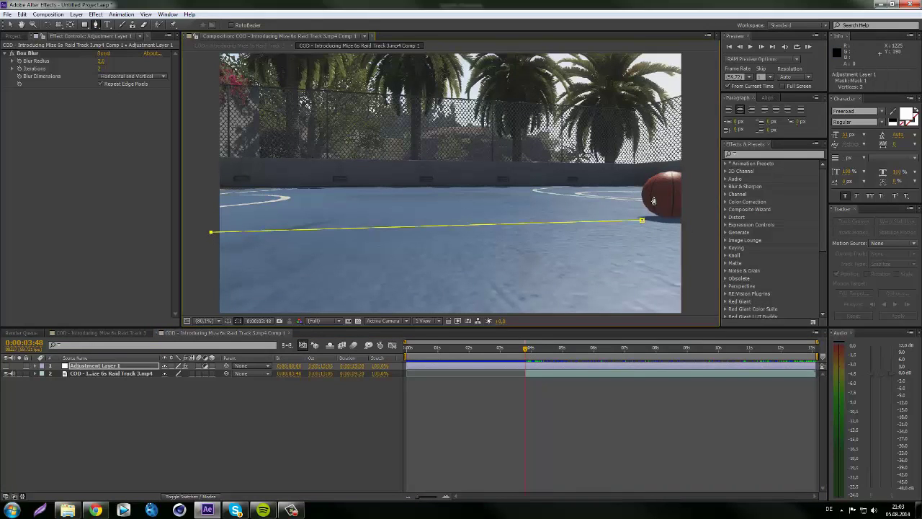
pyautogui.click(641, 183)
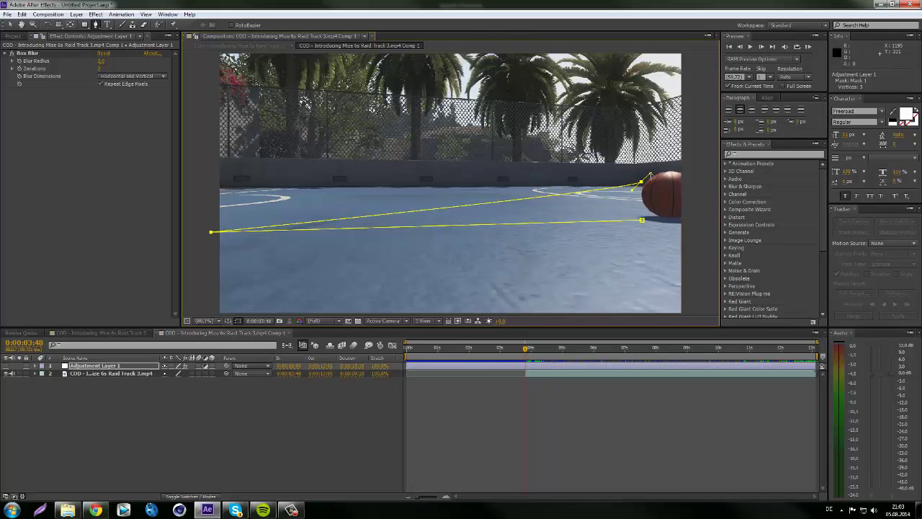
pyautogui.hotkey('ctrl', 'z')
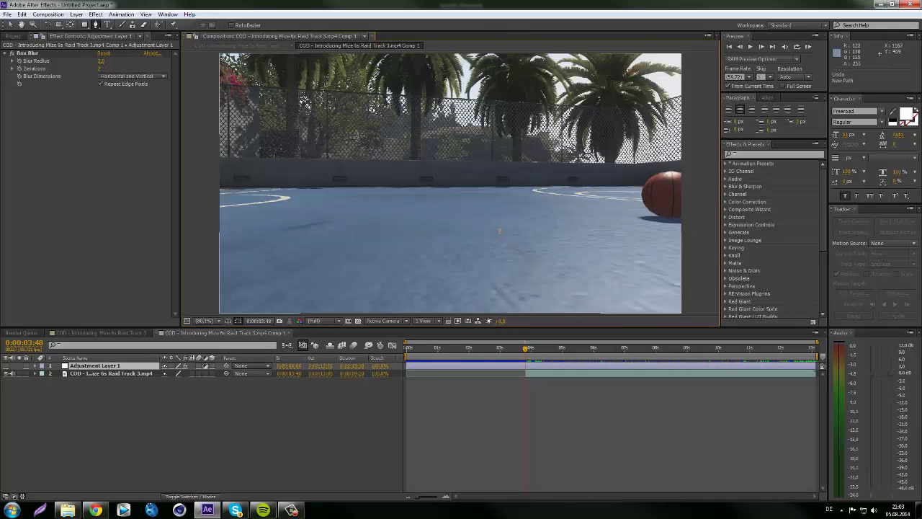
# Draw mask points from the left court, curving around both sides of the ball
pyautogui.click(212, 237)
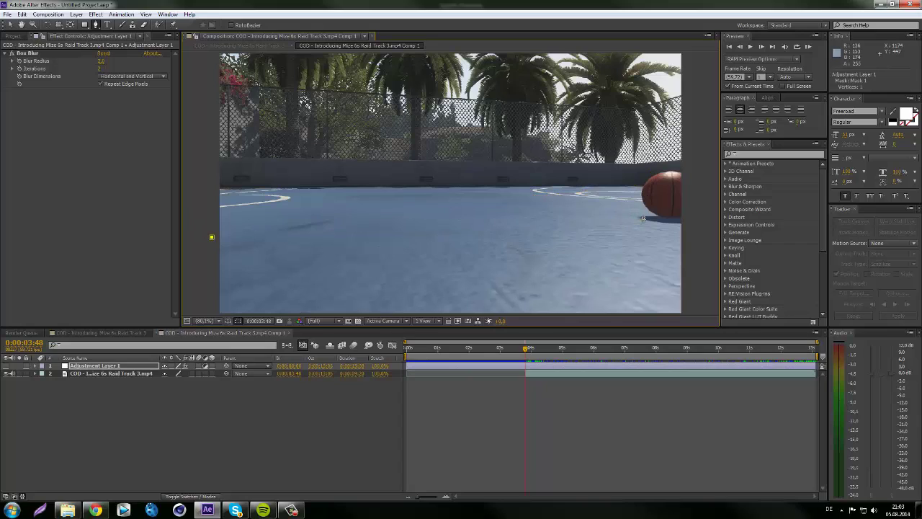
pyautogui.click(641, 219)
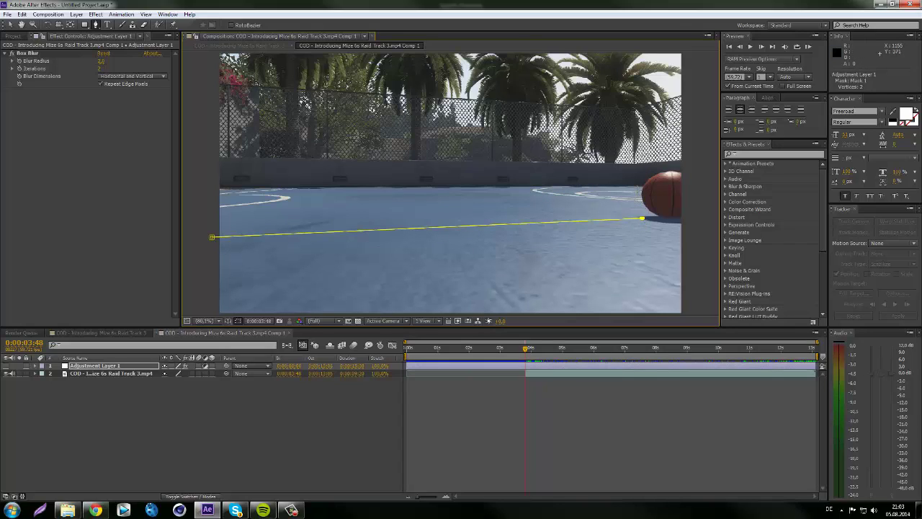
pyautogui.moveTo(637, 185); pyautogui.dragTo(645, 172)
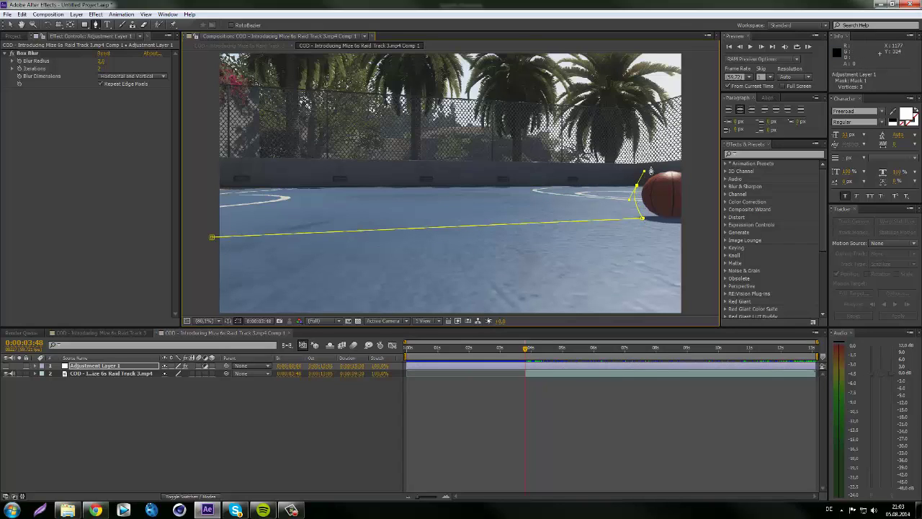
pyautogui.moveTo(708, 209); pyautogui.dragTo(513, 233)
pyautogui.click(685, 209)
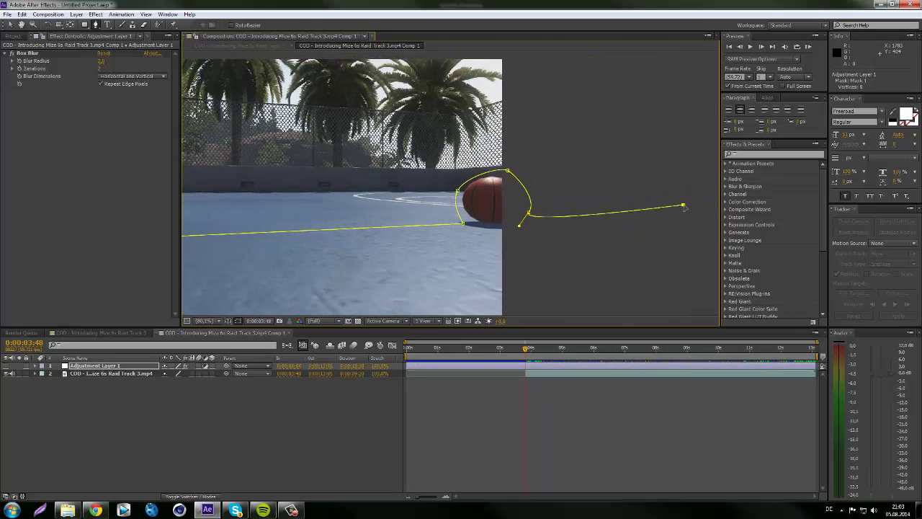
# Extend the mask below the frame, close it, and keyframe Mask Path at 0:00:03:48
pyautogui.press(',')
pyautogui.press(',')
pyautogui.click(536, 279)
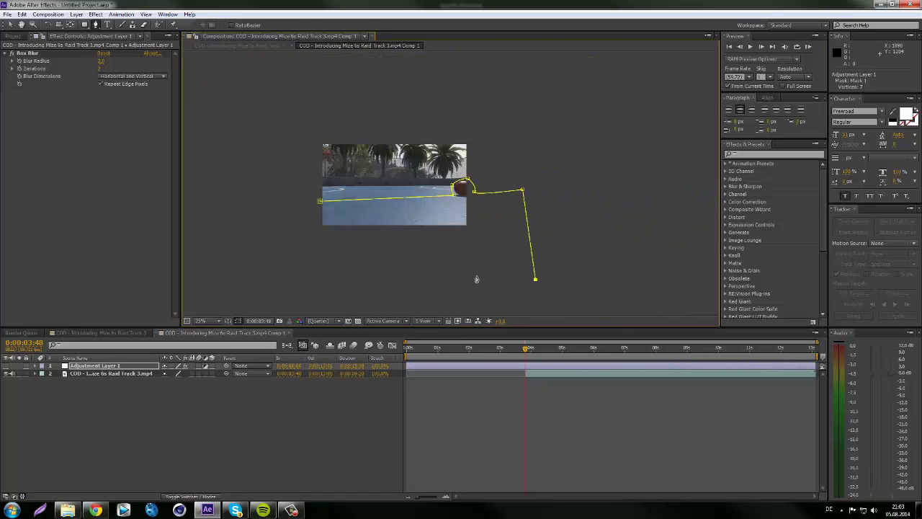
pyautogui.click(287, 263)
pyautogui.click(320, 201)
pyautogui.press('.')
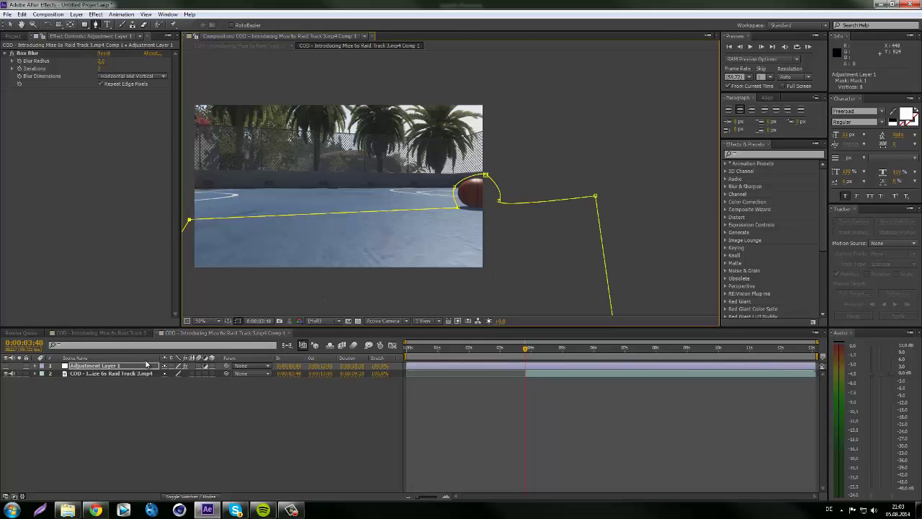
pyautogui.press('m')
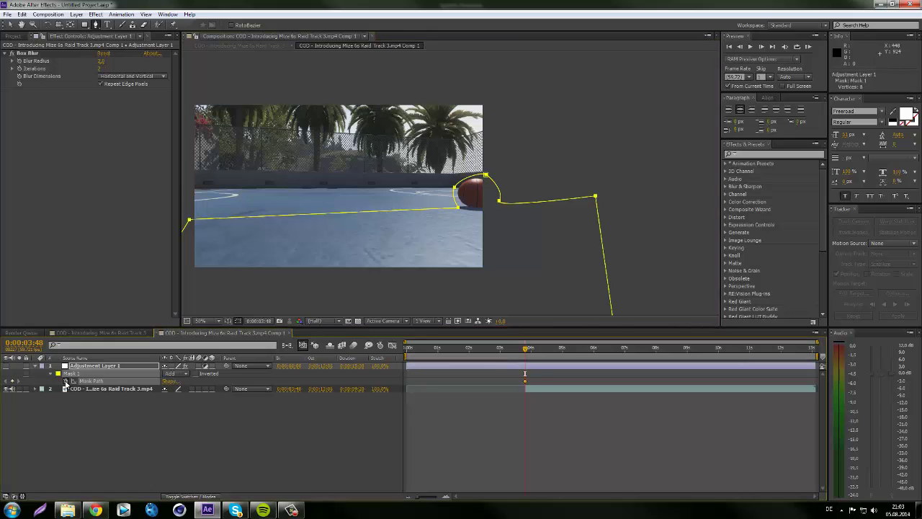
# At the clip's end, shift the mask left and move its loop onto the ball
pyautogui.moveTo(537, 354); pyautogui.dragTo(816, 362)
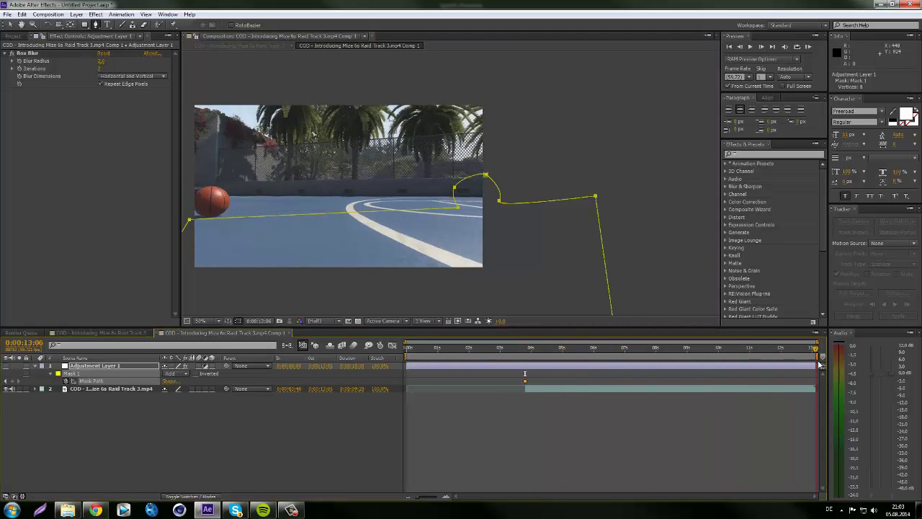
pyautogui.moveTo(363, 232); pyautogui.dragTo(494, 227)
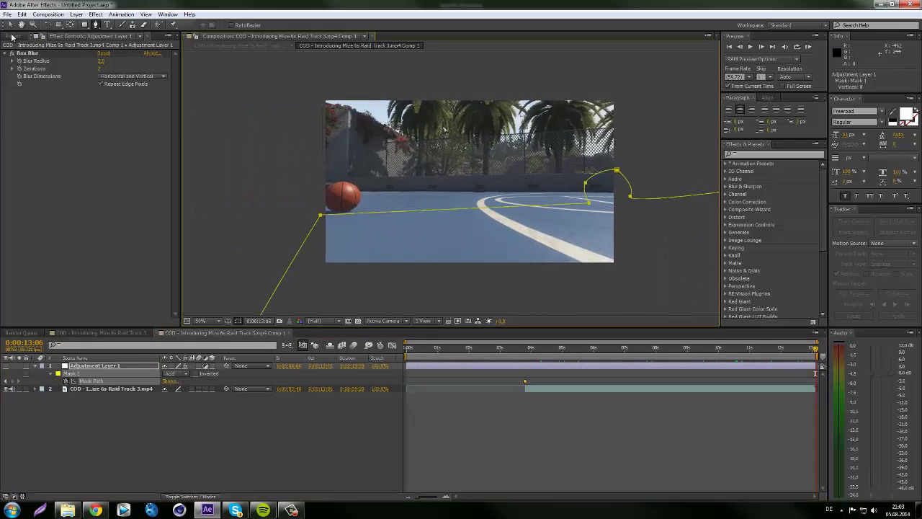
pyautogui.click(10, 24)
pyautogui.moveTo(322, 217); pyautogui.dragTo(289, 209)
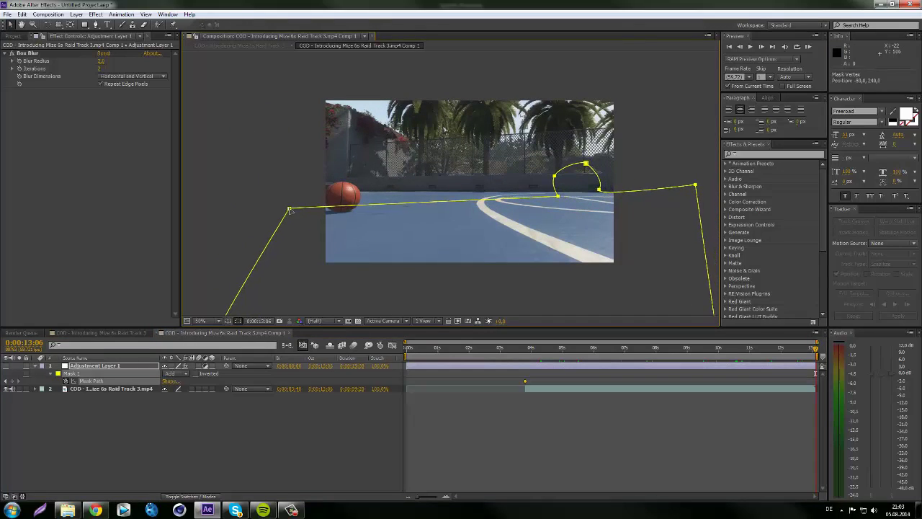
pyautogui.click(546, 212)
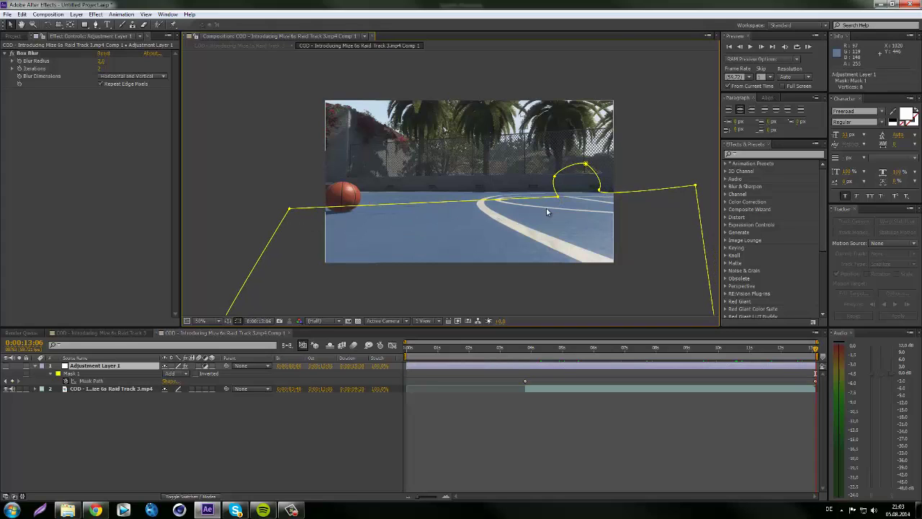
pyautogui.moveTo(531, 211); pyautogui.dragTo(358, 213)
pyautogui.click(369, 210)
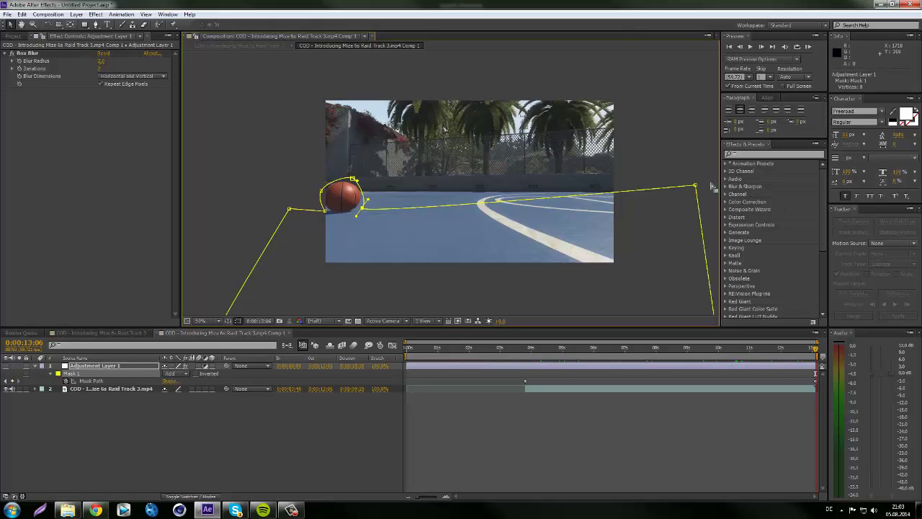
pyautogui.moveTo(697, 187); pyautogui.dragTo(684, 233)
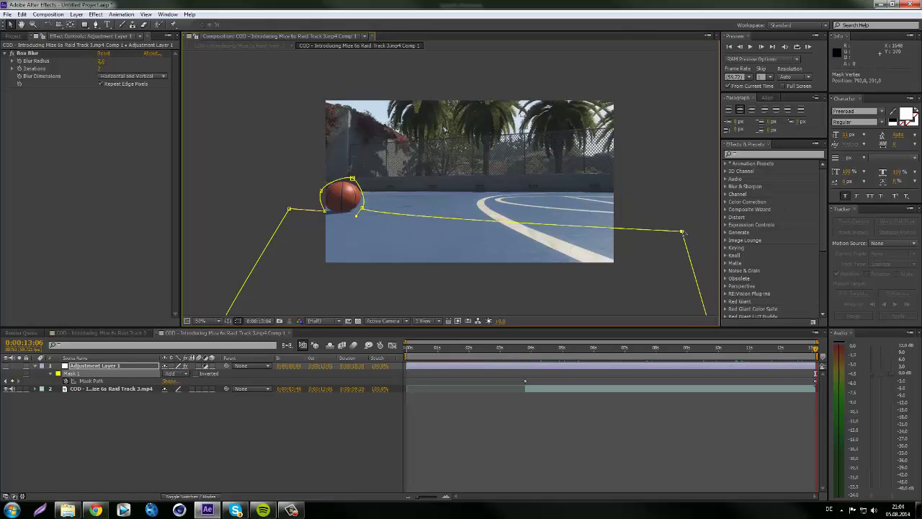
# Check the mask near 0:00:13:06 and curve it around the ball
pyautogui.click(527, 359)
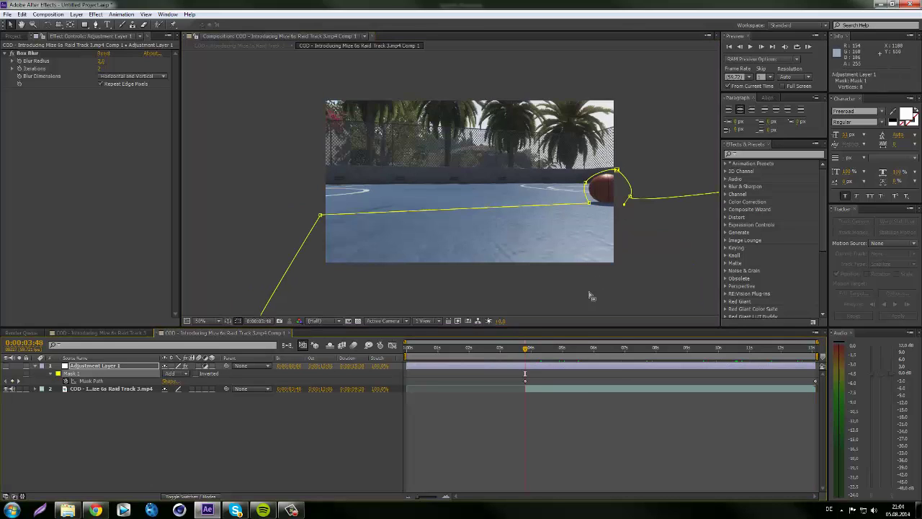
pyautogui.click(816, 350)
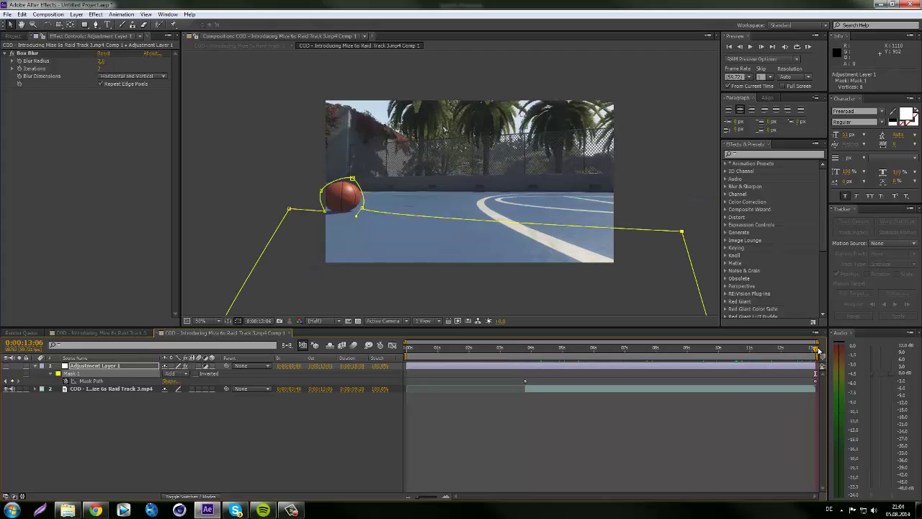
pyautogui.moveTo(816, 351); pyautogui.dragTo(691, 356)
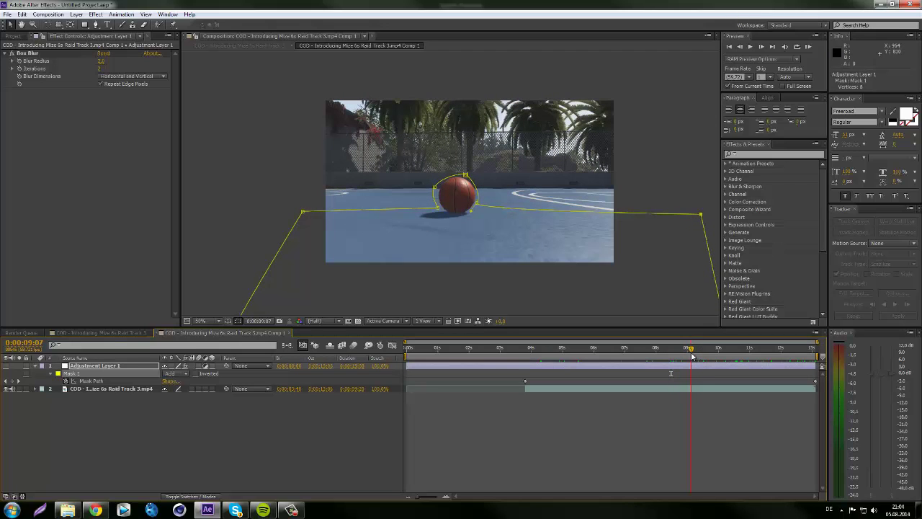
pyautogui.moveTo(472, 210); pyautogui.dragTo(483, 200)
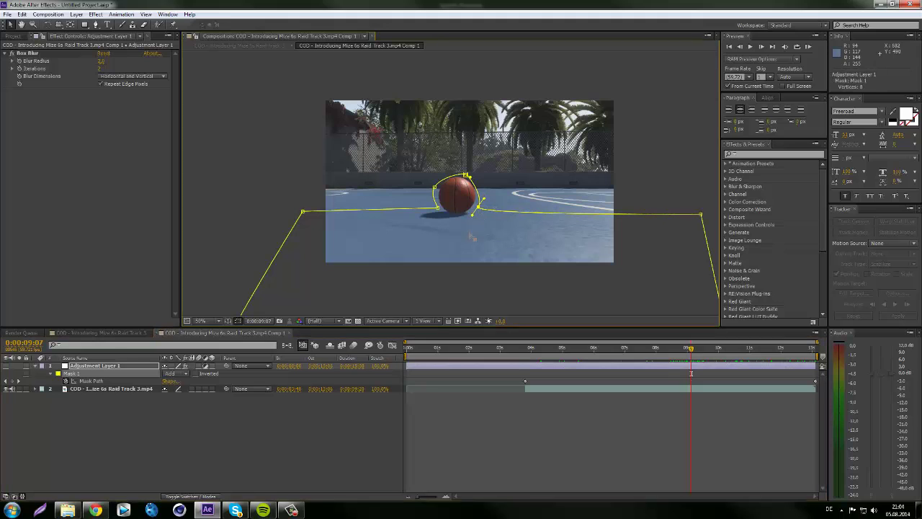
pyautogui.click(755, 349)
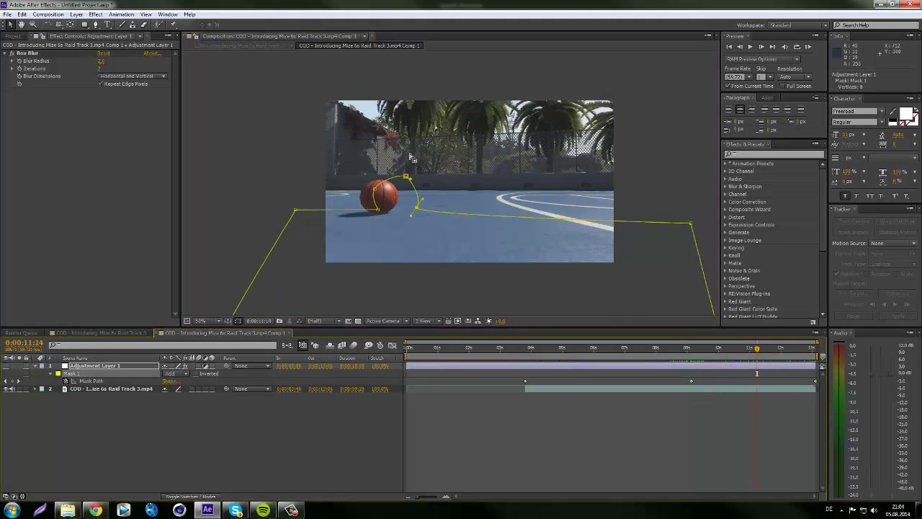
pyautogui.click(378, 210)
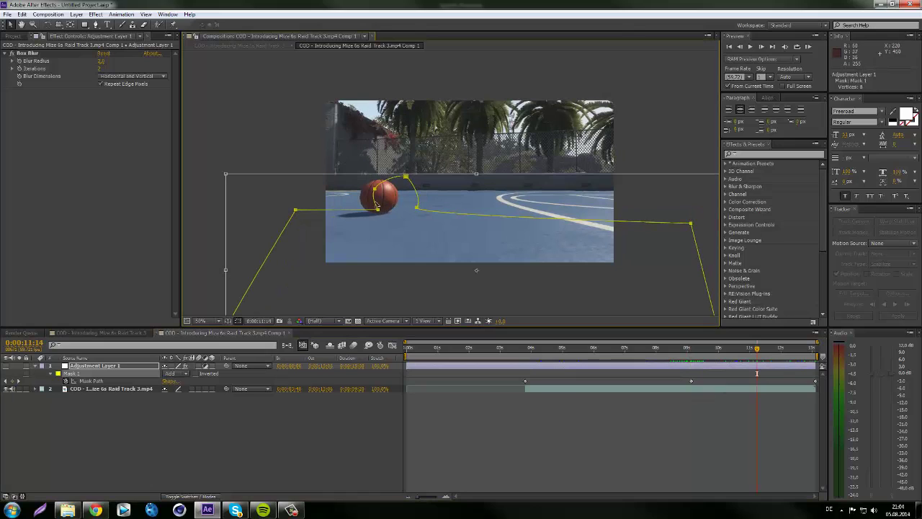
# Refit the ball loop at 0:00:11:14, 0:00:10:15 and 0:00:12:10
pyautogui.click(237, 409)
pyautogui.click(238, 366)
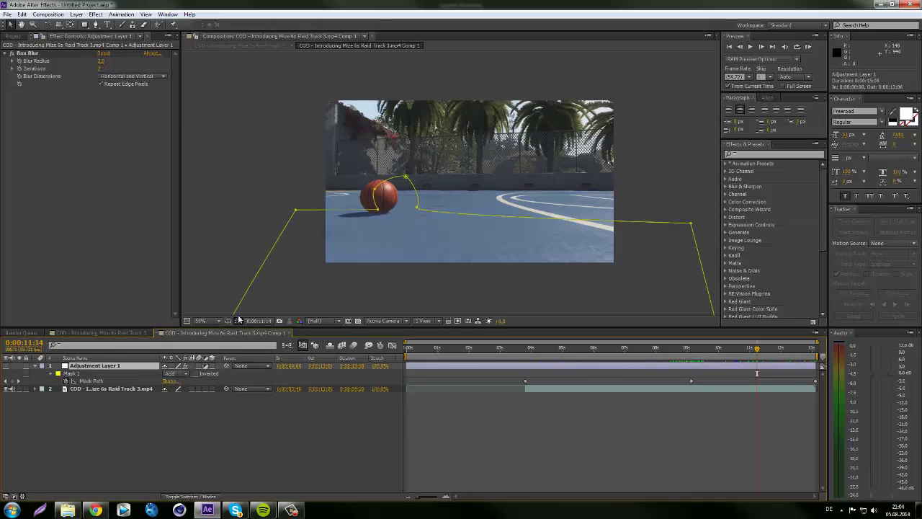
pyautogui.moveTo(353, 226); pyautogui.dragTo(439, 157)
pyautogui.moveTo(376, 192); pyautogui.dragTo(361, 193)
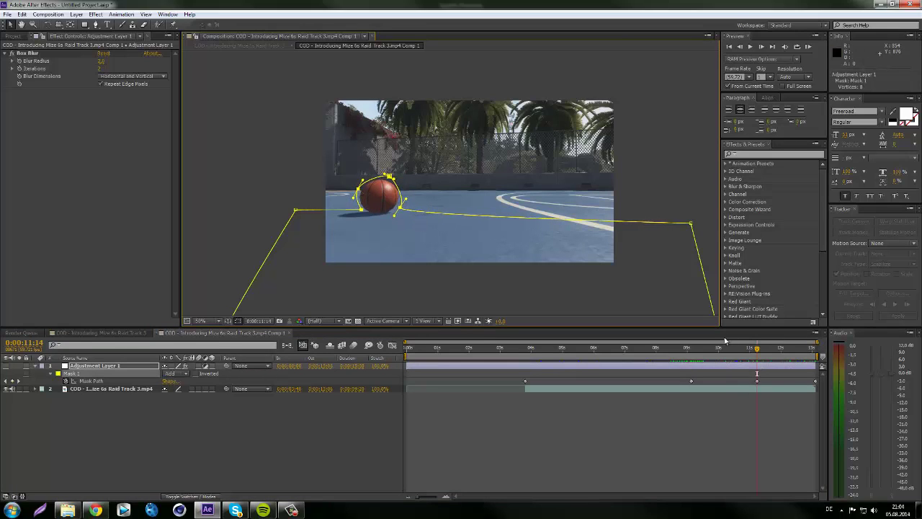
pyautogui.moveTo(756, 351); pyautogui.dragTo(720, 351)
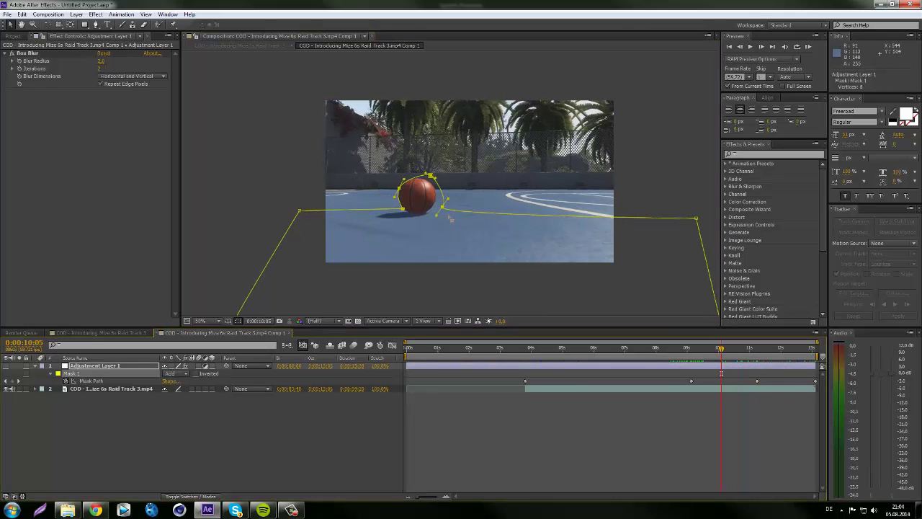
pyautogui.moveTo(397, 191); pyautogui.dragTo(399, 211)
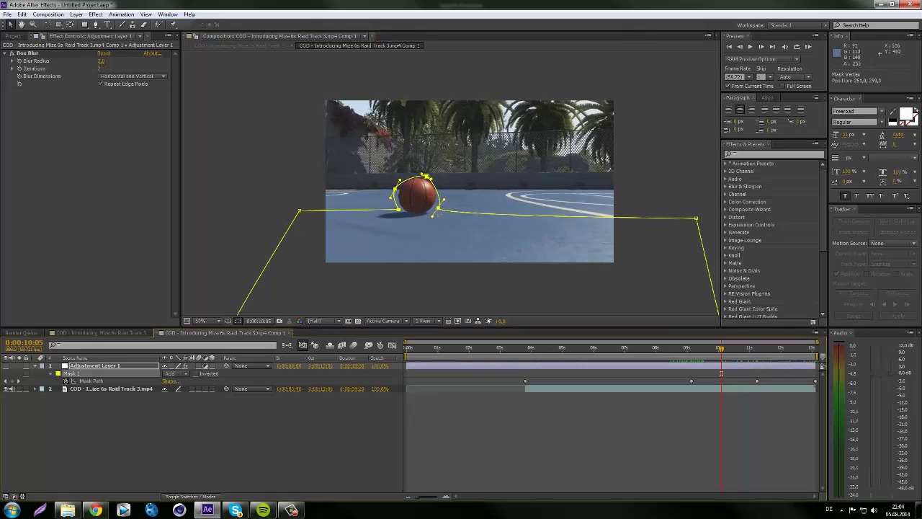
pyautogui.click(784, 351)
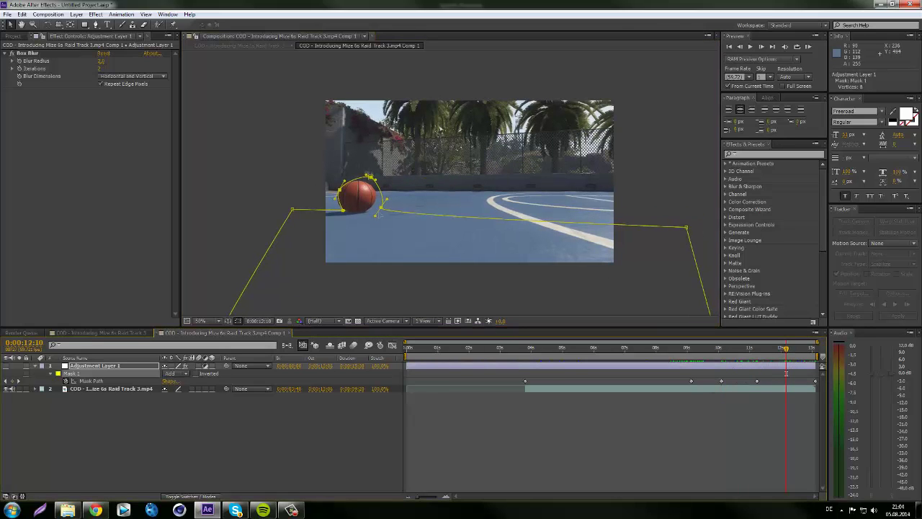
pyautogui.moveTo(382, 205); pyautogui.dragTo(378, 205)
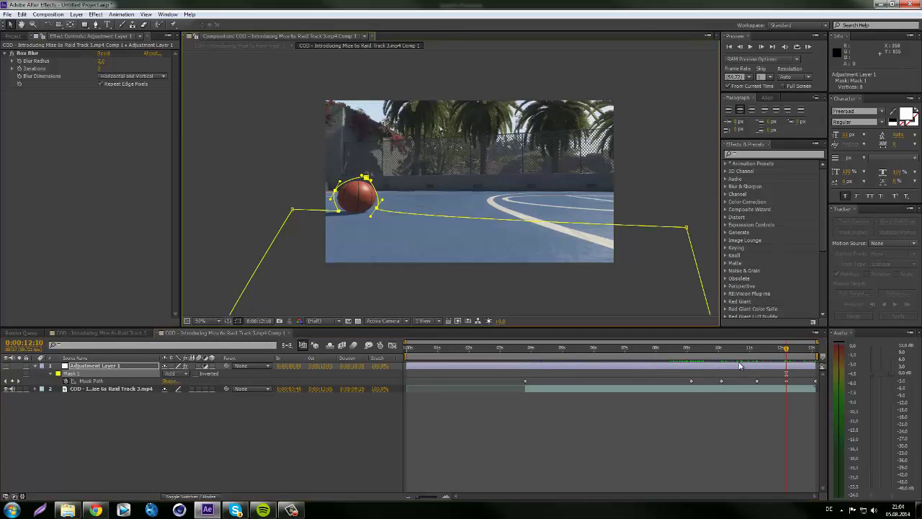
# Refit the mask to the ball at 0:00:07:52 and about 0:00:05:01
pyautogui.moveTo(787, 351); pyautogui.dragTo(605, 374)
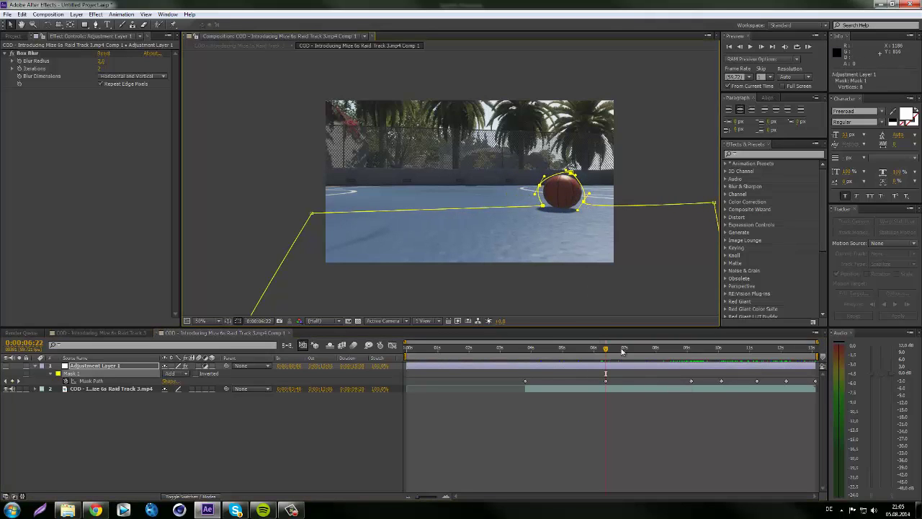
pyautogui.click(652, 349)
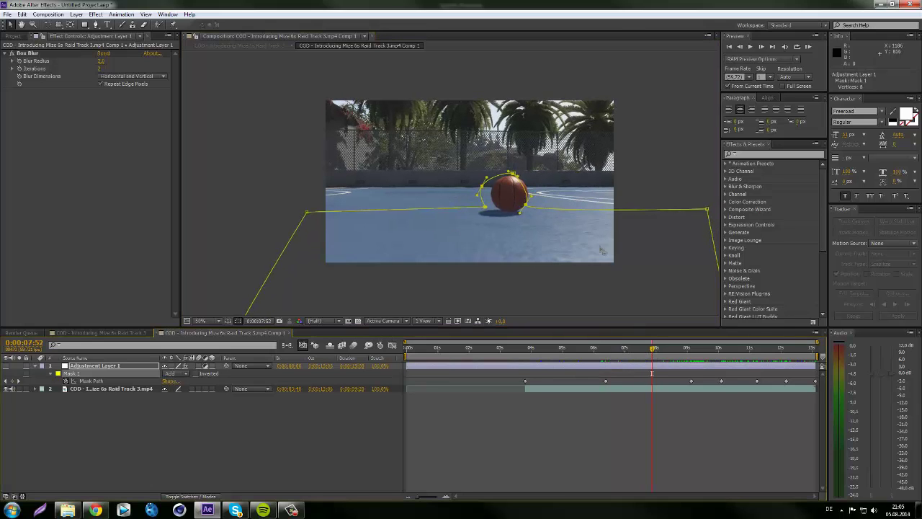
pyautogui.moveTo(510, 174); pyautogui.dragTo(517, 173)
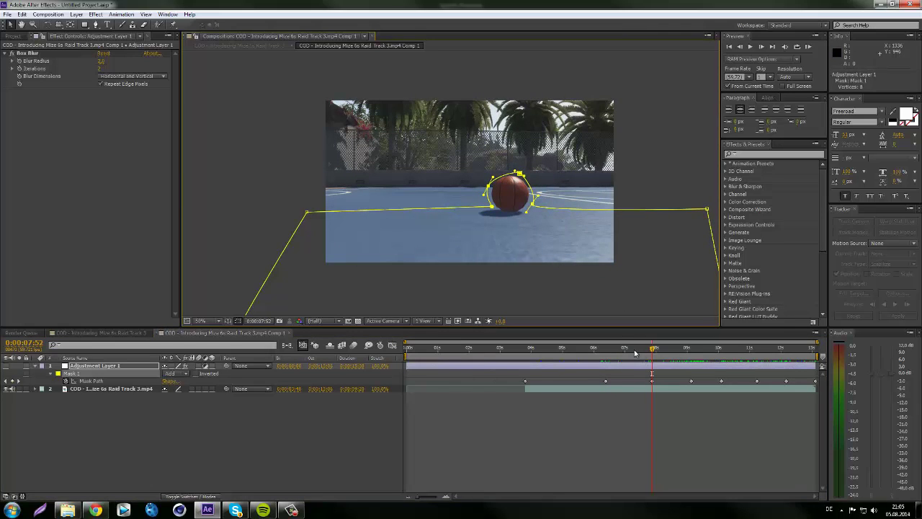
pyautogui.click(562, 349)
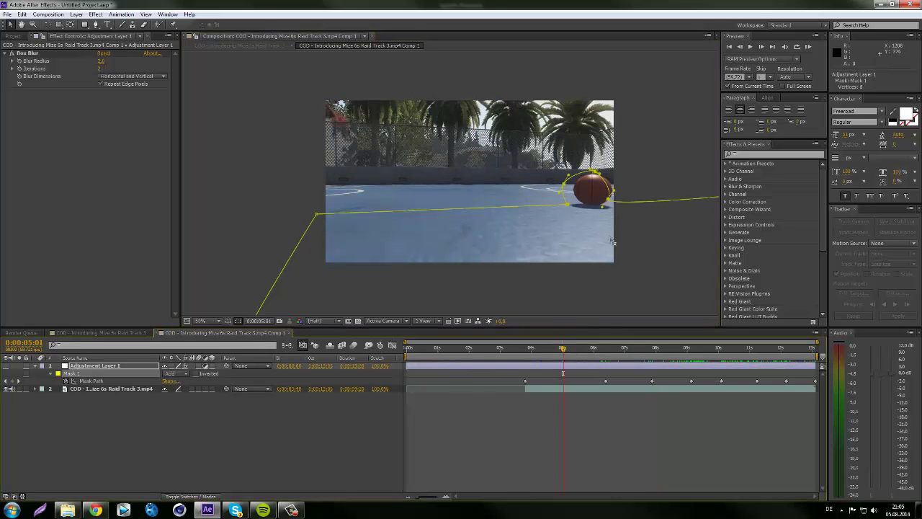
pyautogui.moveTo(588, 189); pyautogui.dragTo(595, 189)
# Adjust the mask to the ball at 0:00:05:47, 0:00:07:07 and 0:00:04:27
pyautogui.click(587, 349)
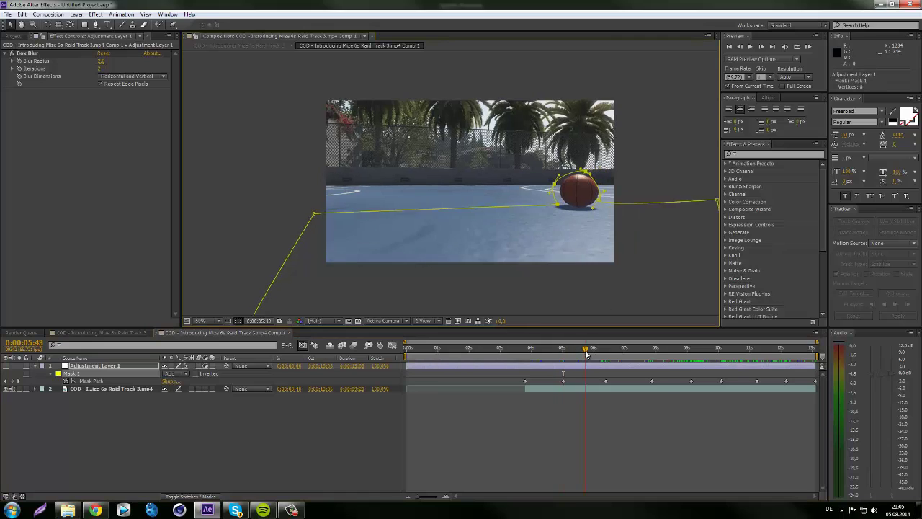
pyautogui.moveTo(603, 202); pyautogui.dragTo(607, 203)
pyautogui.click(629, 351)
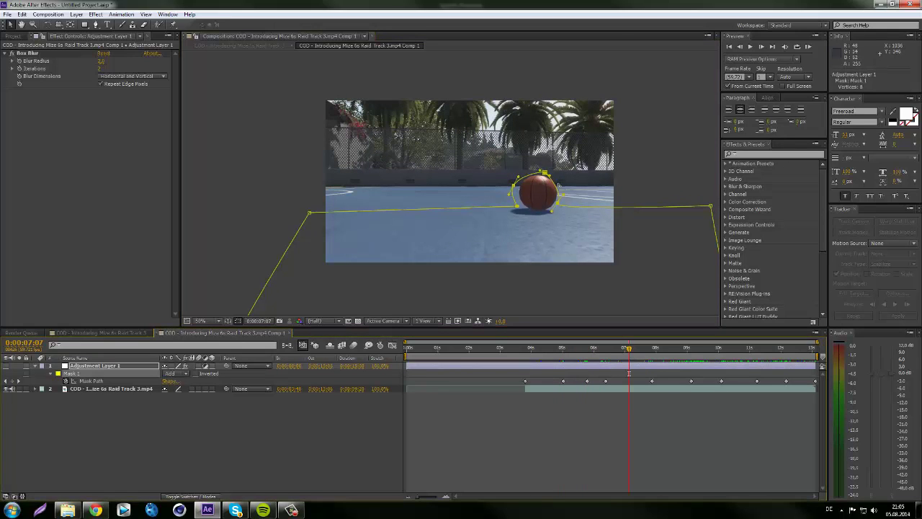
pyautogui.moveTo(537, 193); pyautogui.dragTo(541, 192)
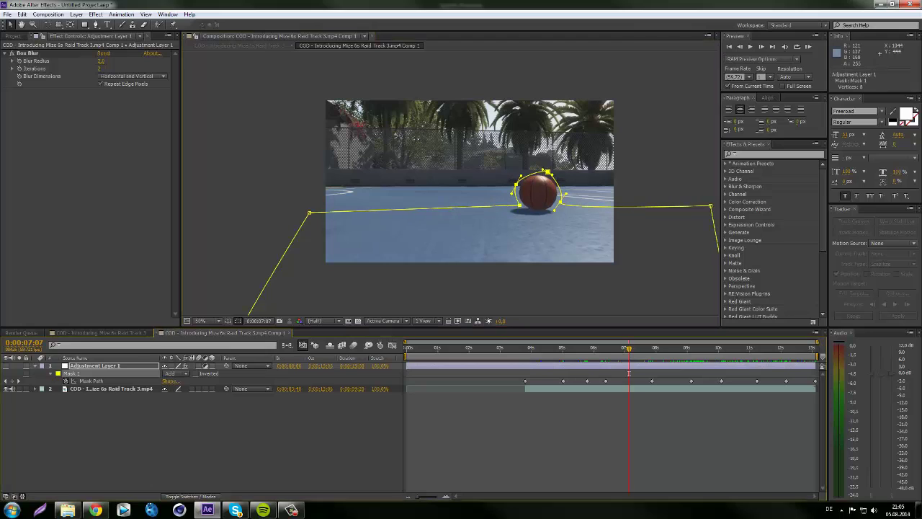
pyautogui.click(546, 356)
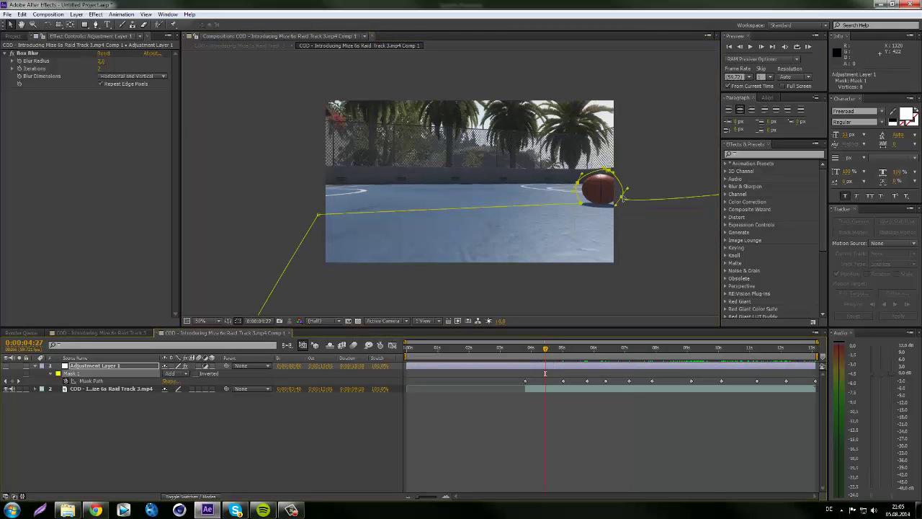
pyautogui.moveTo(623, 198); pyautogui.dragTo(625, 195)
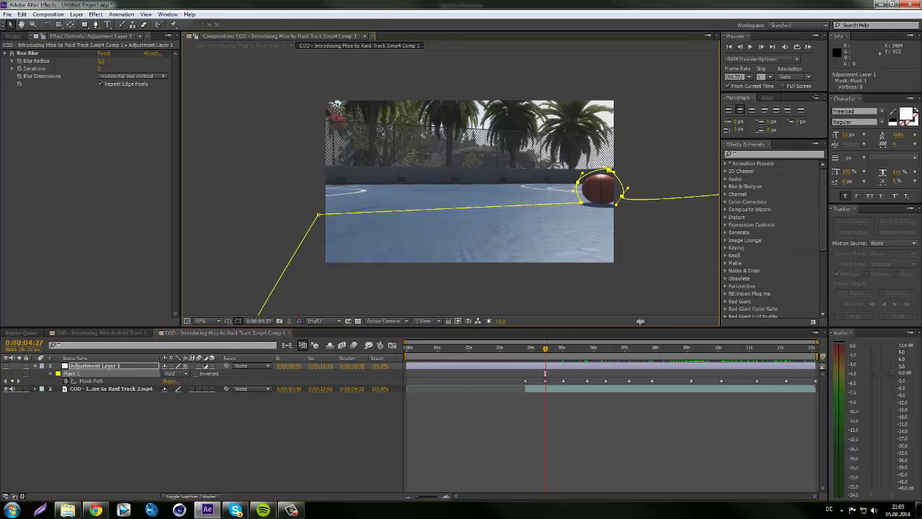
# Scrub from 0:00:03:48 onward to verify the mask follows the rolling ball
pyautogui.click(672, 351)
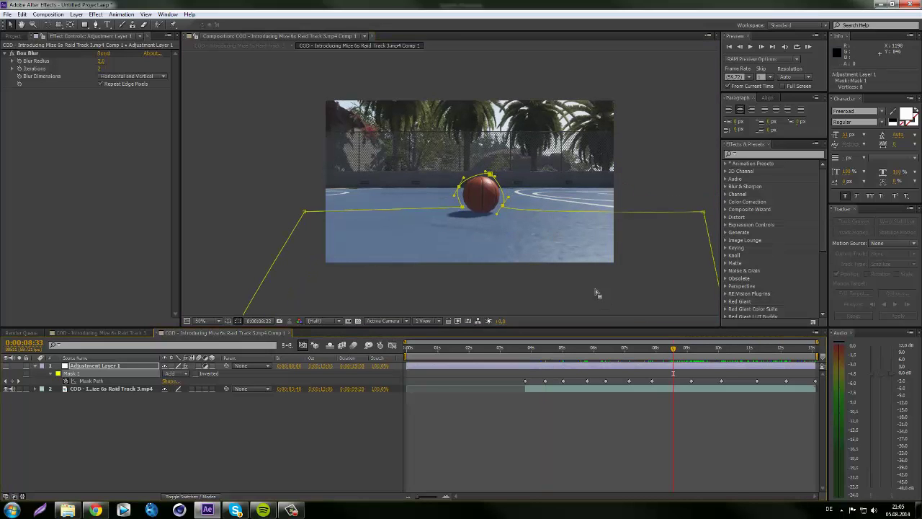
pyautogui.moveTo(736, 355); pyautogui.dragTo(709, 363)
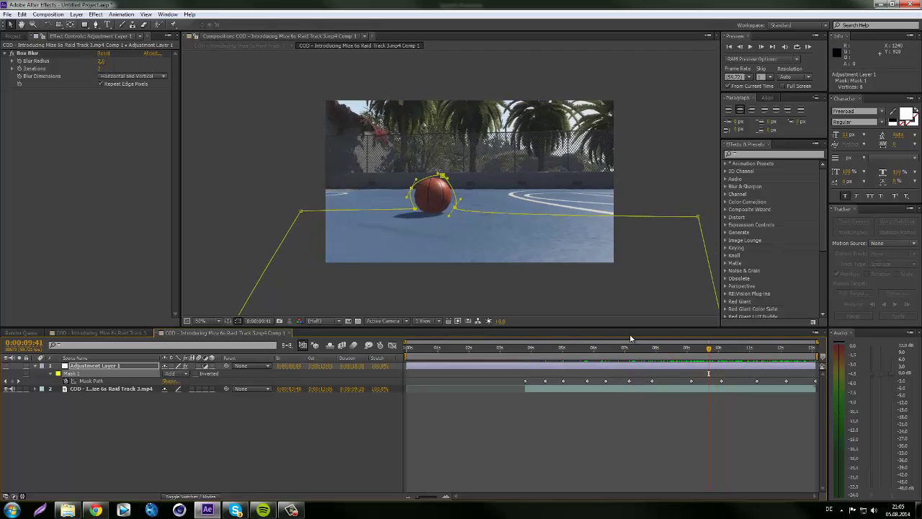
pyautogui.click(533, 356)
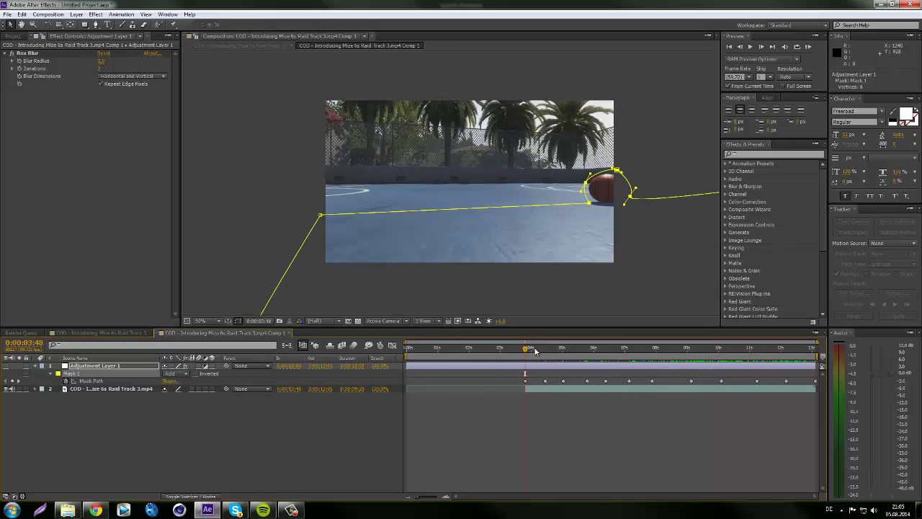
pyautogui.moveTo(544, 355); pyautogui.dragTo(726, 361)
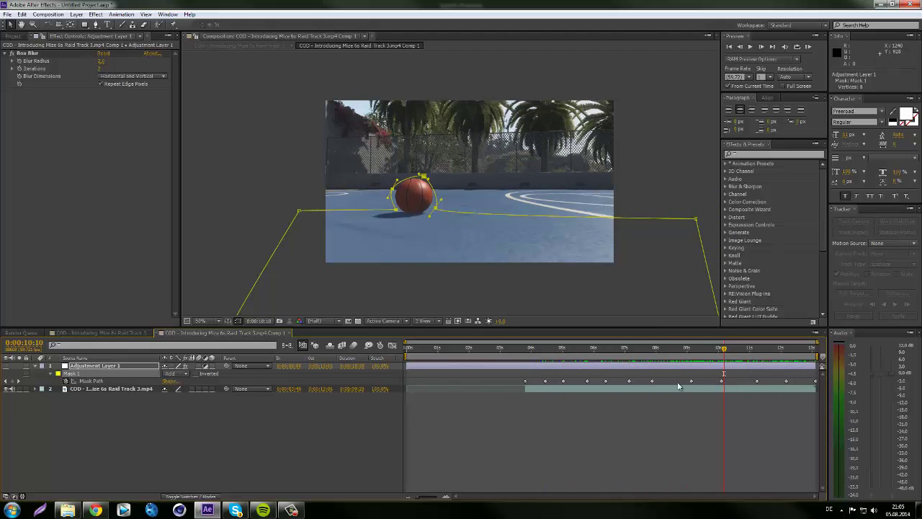
# Change Adjustment Layer 1's Mask 1 mode from Add to Subtract
pyautogui.click(412, 422)
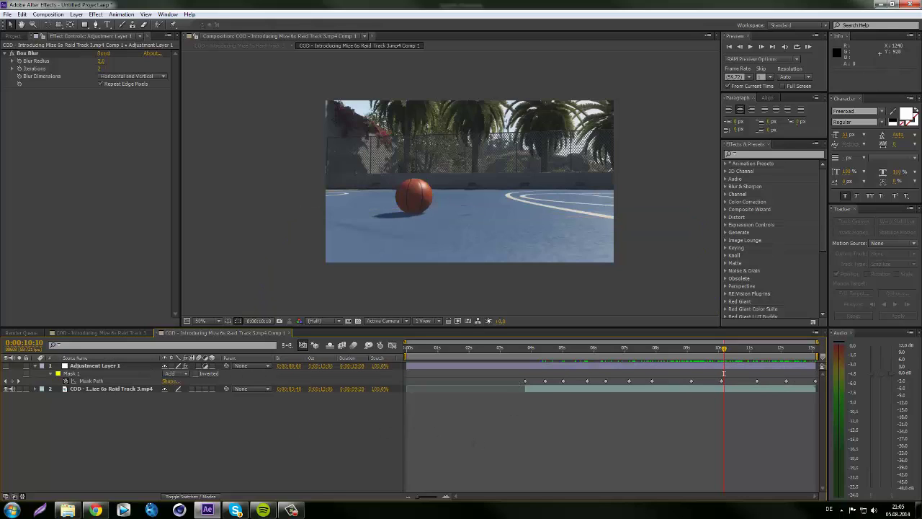
pyautogui.click(7, 366)
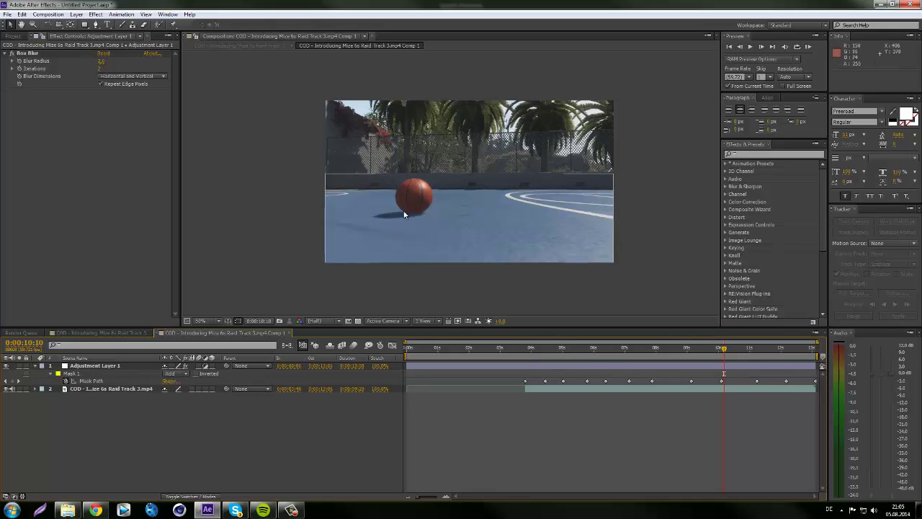
pyautogui.click(90, 366)
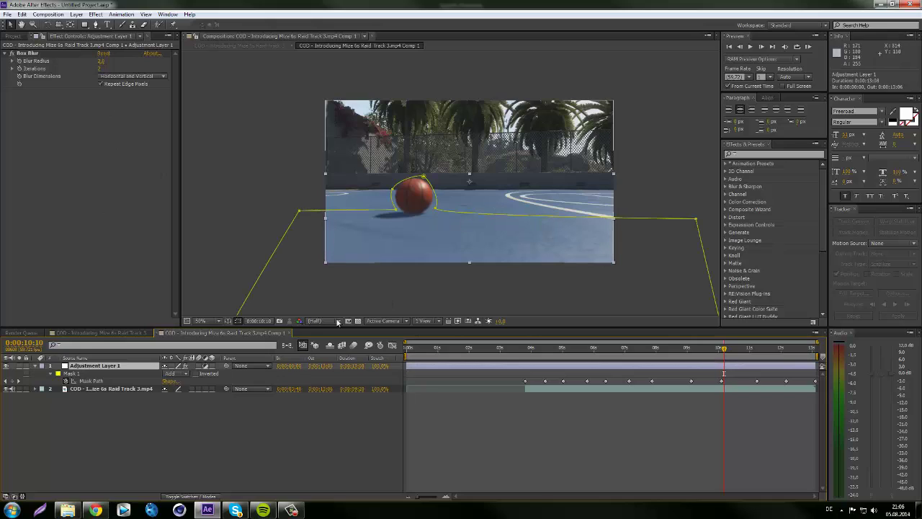
pyautogui.click(180, 376)
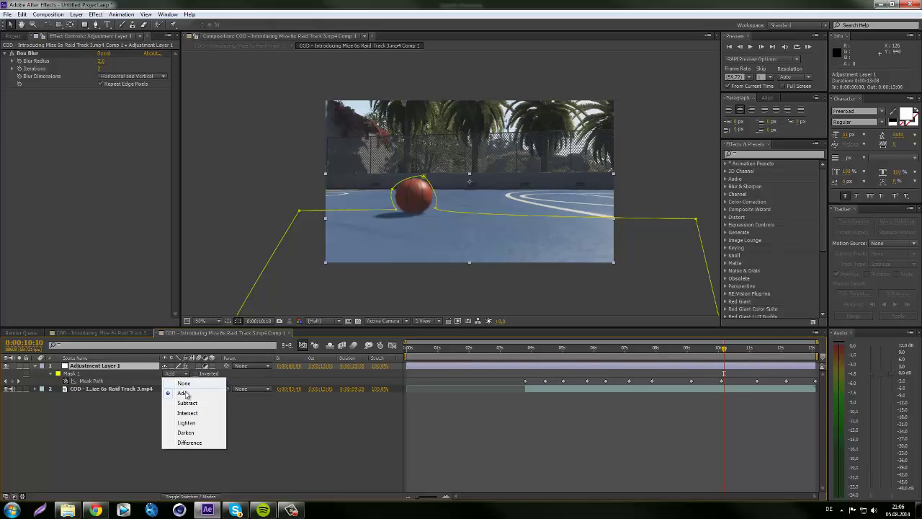
pyautogui.click(86, 379)
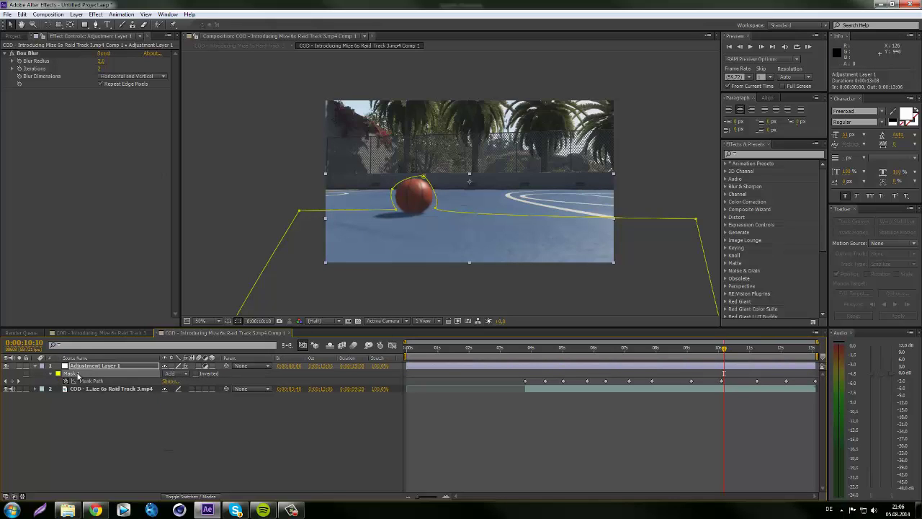
pyautogui.click(170, 375)
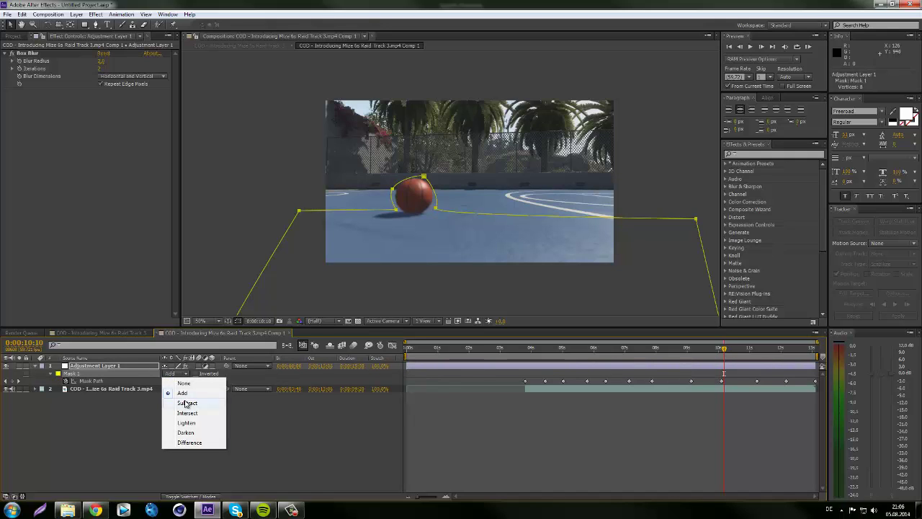
pyautogui.click(186, 403)
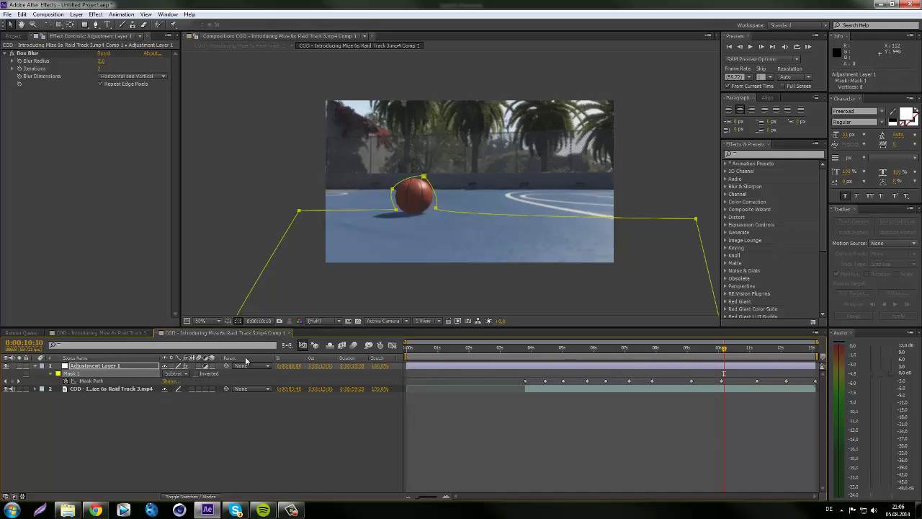
# Set Mask 1's feather on Adjustment Layer 1 to 37 pixels
pyautogui.scroll(4, 446, 212)
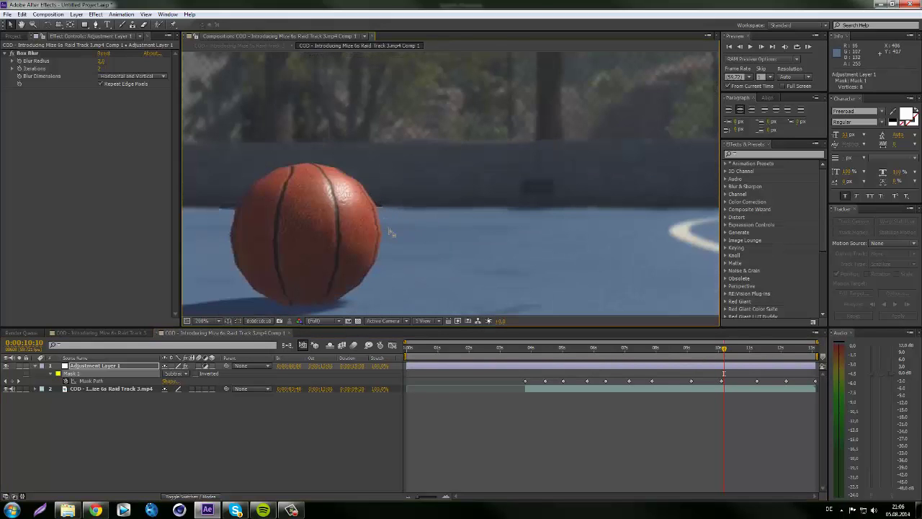
pyautogui.scroll(-2, 389, 227)
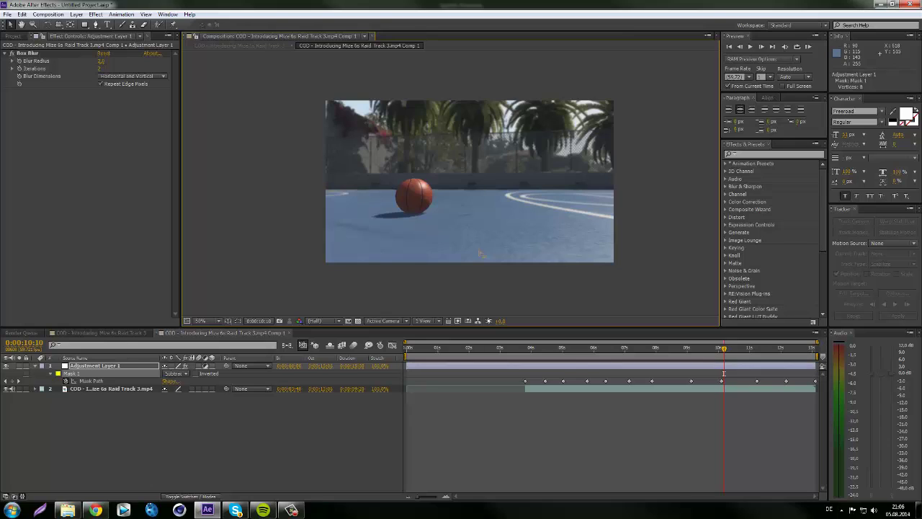
pyautogui.scroll(2, 479, 253)
pyautogui.scroll(-2, 479, 254)
pyautogui.scroll(2, 480, 253)
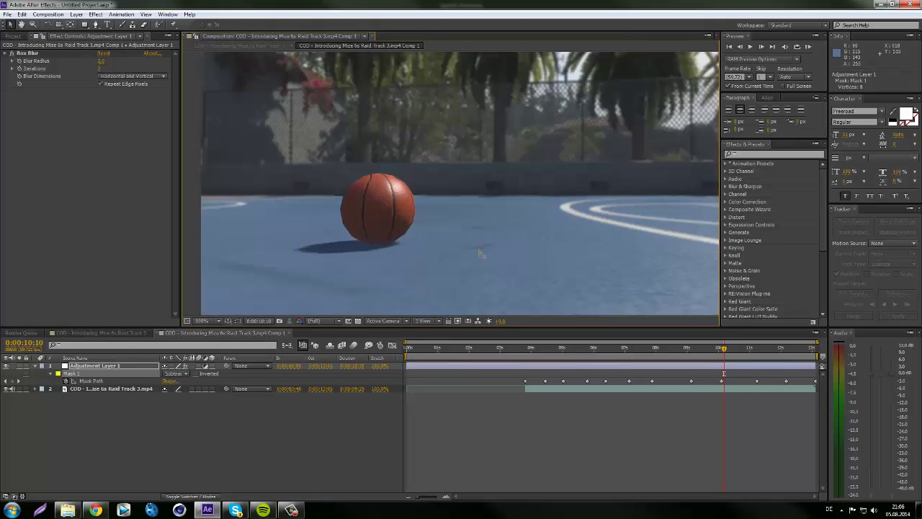
pyautogui.click(96, 368)
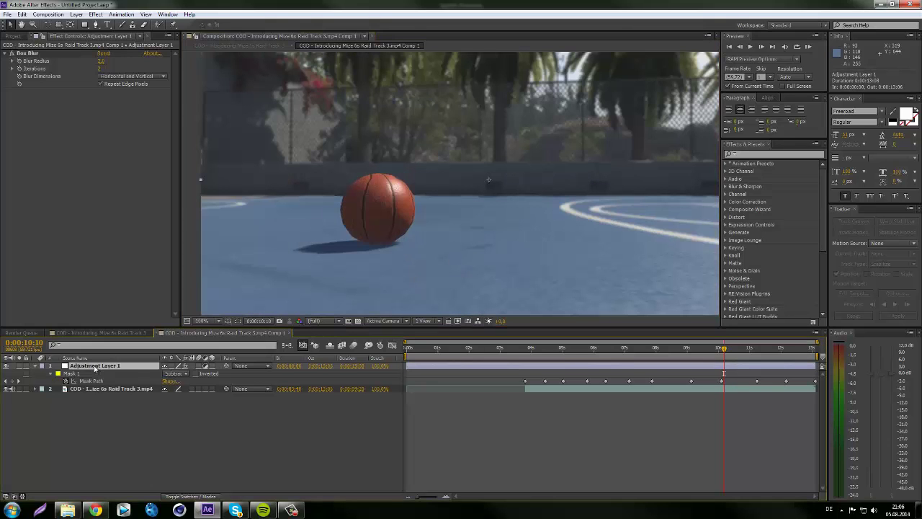
pyautogui.press('f')
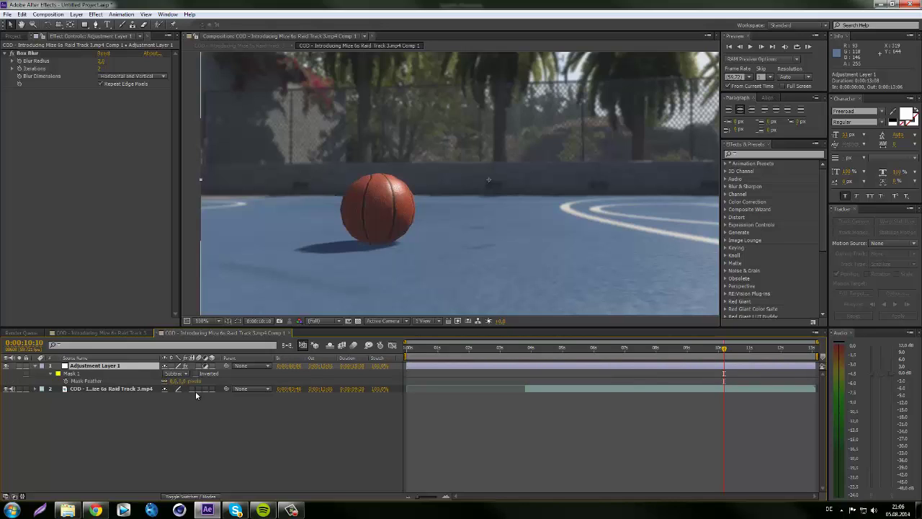
pyautogui.scroll(1, 368, 255)
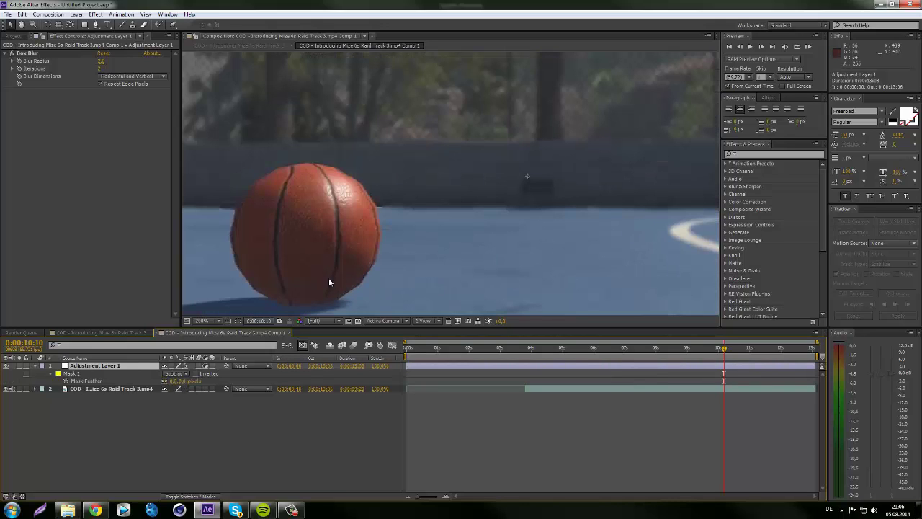
pyautogui.moveTo(184, 381)
pyautogui.mouseDown()
pyautogui.moveTo(202, 383)
pyautogui.moveTo(189, 382)
pyautogui.mouseUp()
pyautogui.click(187, 381)
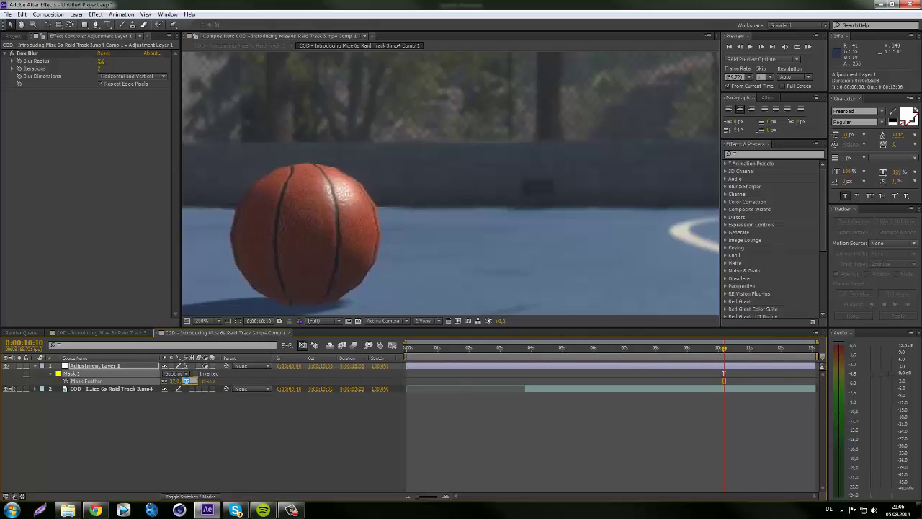
pyautogui.click(232, 378)
# Return the Composition viewer magnification to 100%
pyautogui.scroll(-1, 384, 268)
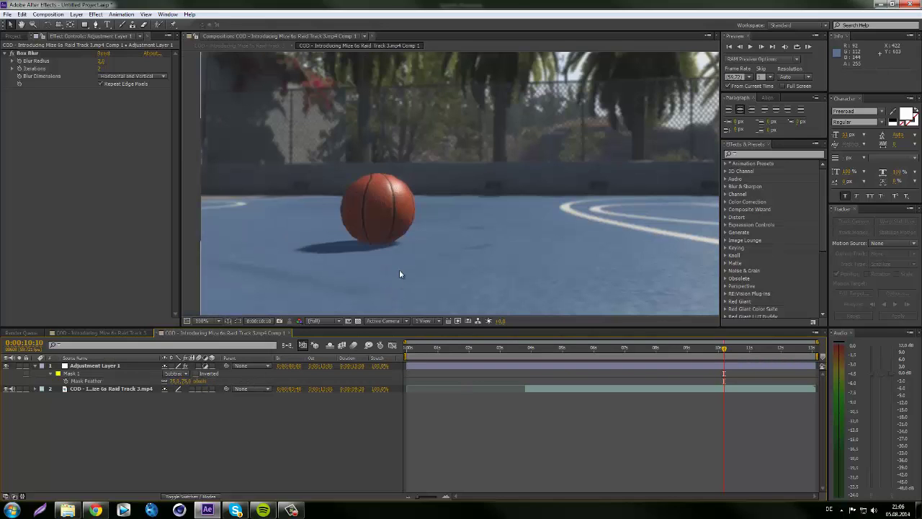
pyautogui.scroll(1, 348, 210)
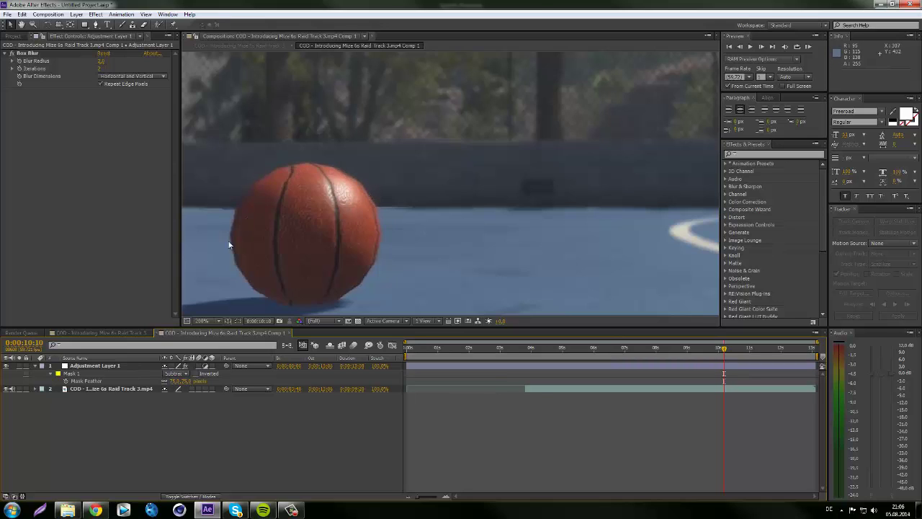
pyautogui.press(',')
pyautogui.press(',')
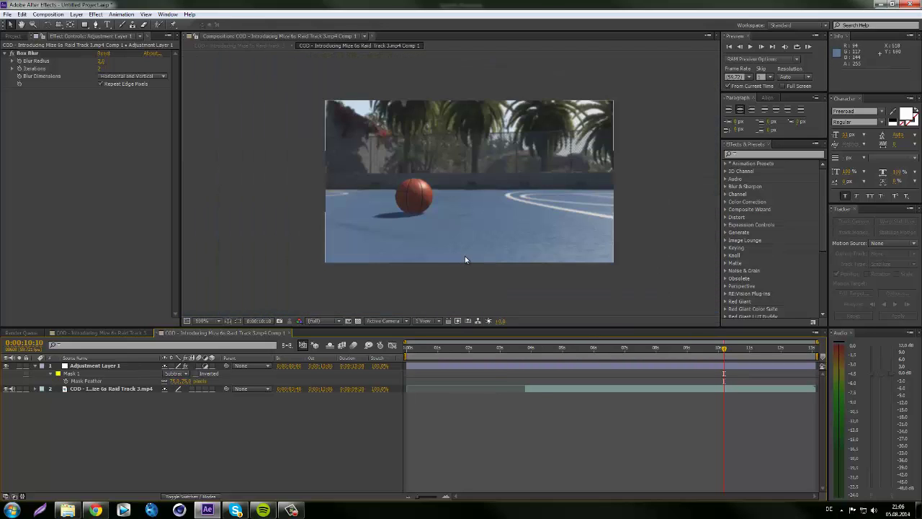
pyautogui.press('.')
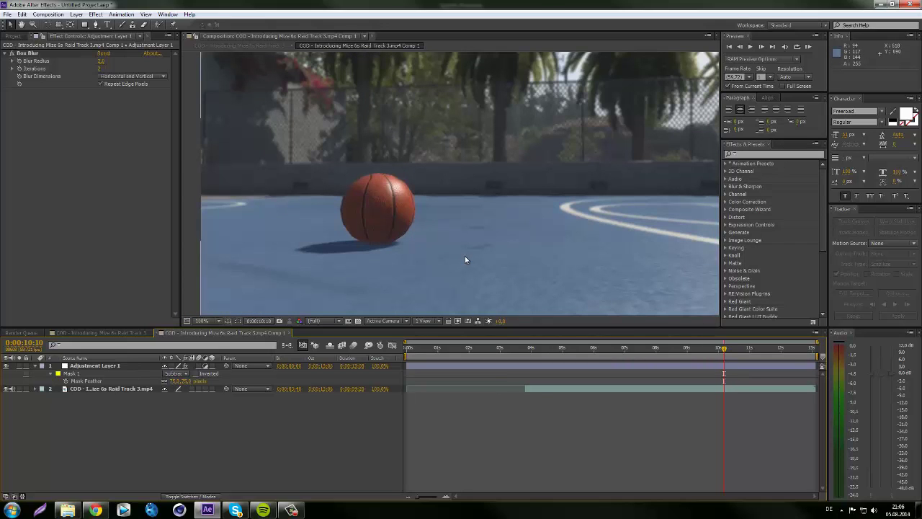
# Duplicate Adjustment Layer 1 and set the top copy's Mask 1 mode to Add
pyautogui.click(101, 367)
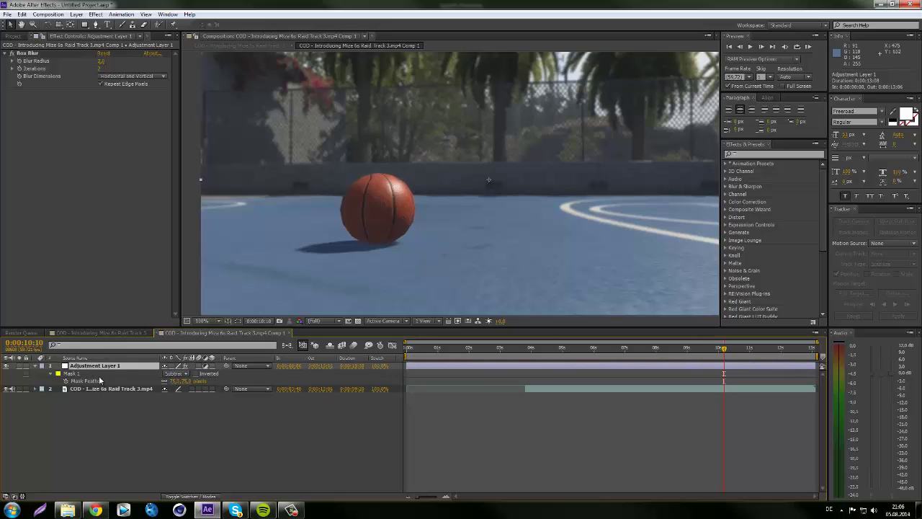
pyautogui.press('m')
pyautogui.hotkey('ctrl', 'd')
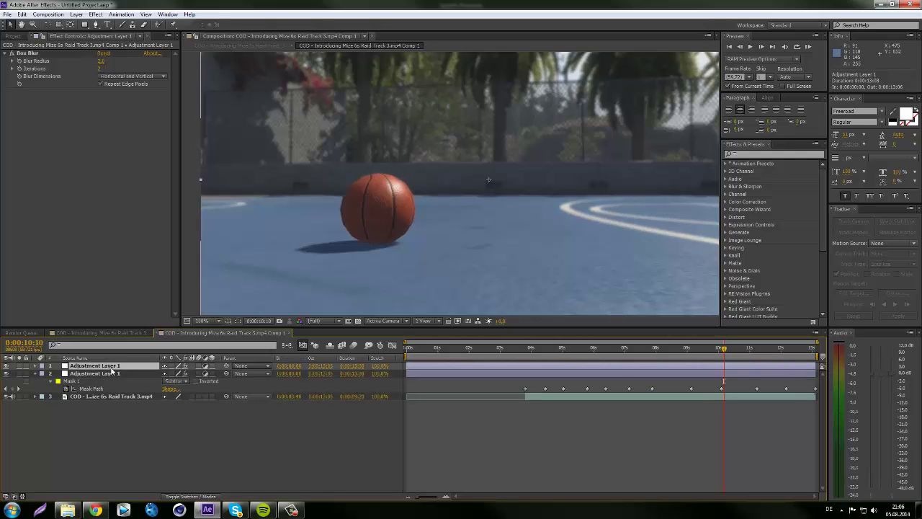
pyautogui.press('m')
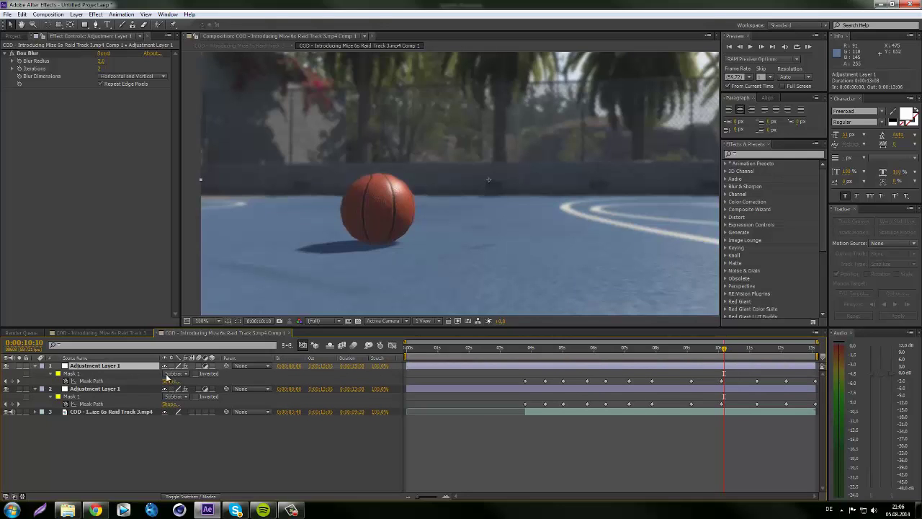
pyautogui.click(173, 374)
pyautogui.click(183, 393)
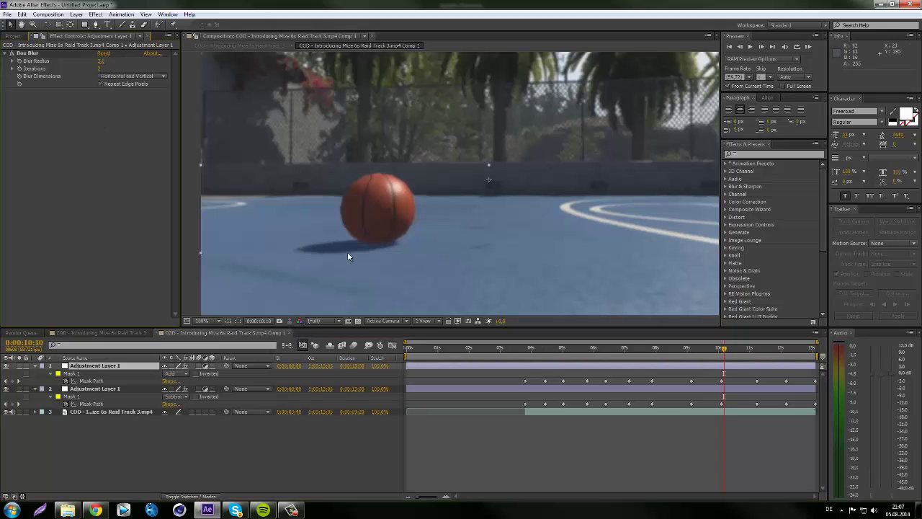
pyautogui.click(8, 367)
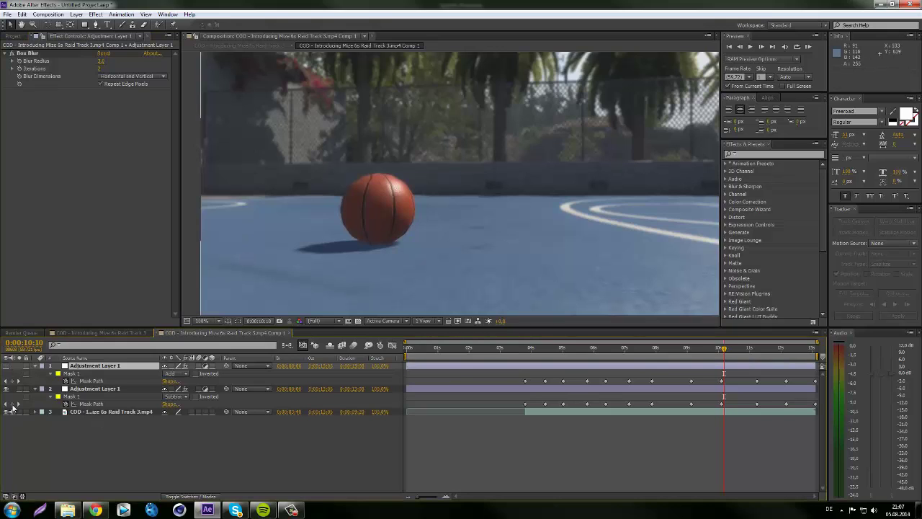
pyautogui.click(7, 367)
pyautogui.click(7, 390)
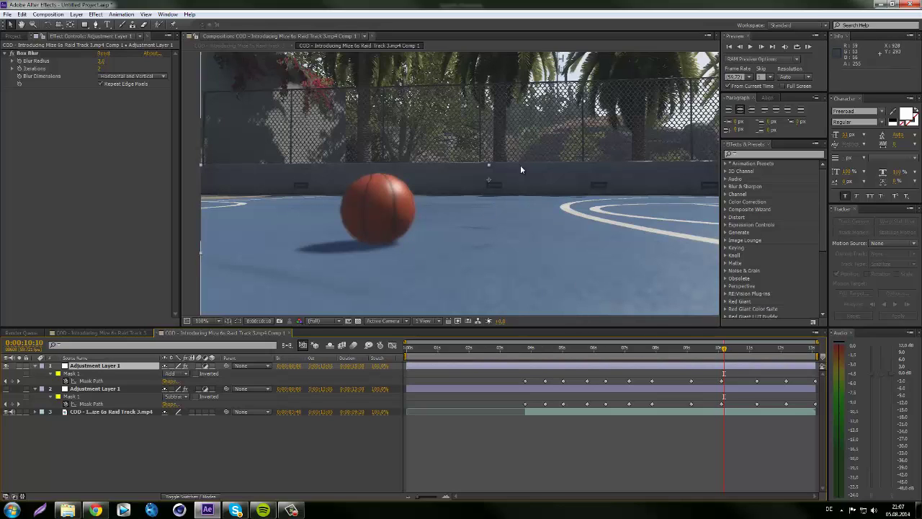
pyautogui.click(7, 389)
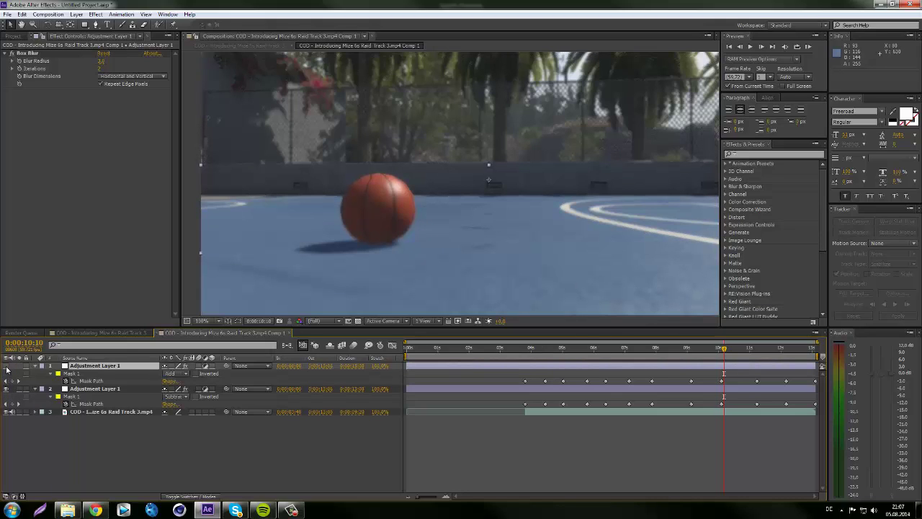
pyautogui.click(8, 370)
pyautogui.click(656, 349)
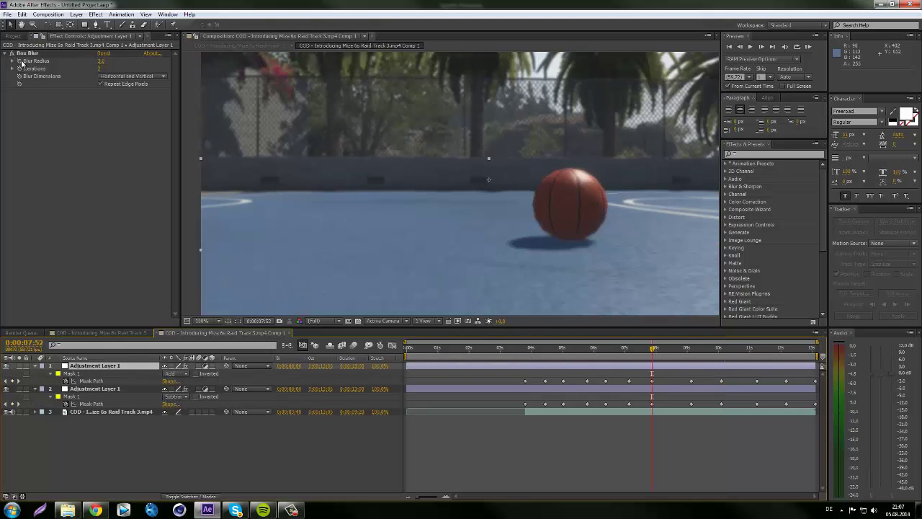
pyautogui.click(96, 365)
pyautogui.click(96, 389)
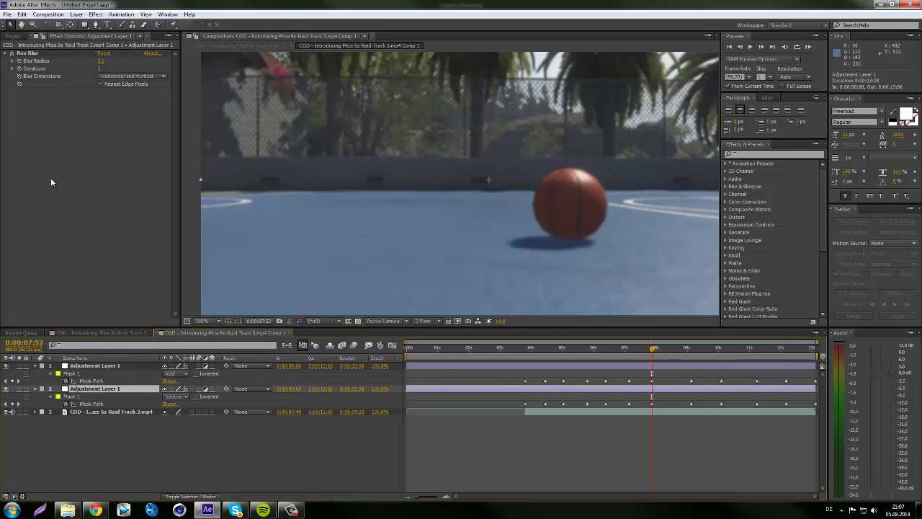
pyautogui.click(24, 66)
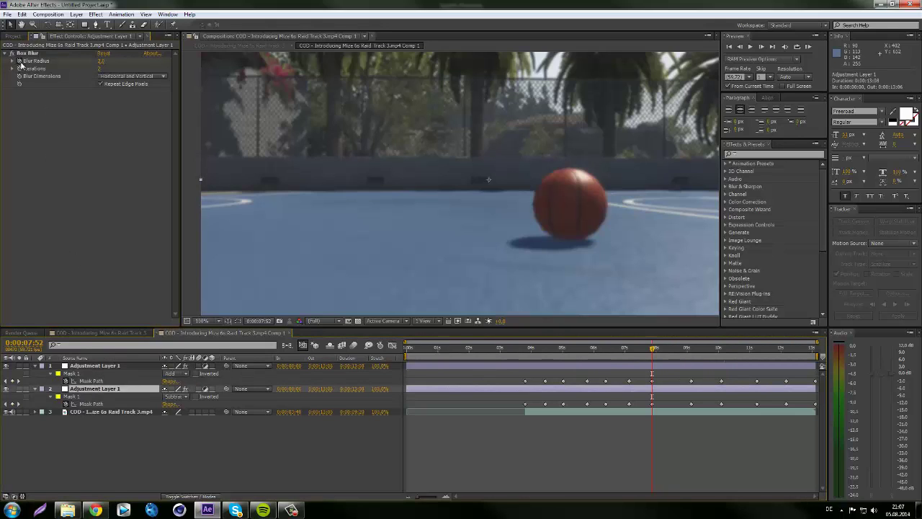
pyautogui.click(690, 348)
# Add Blur Radius keyframes on both adjustment layers at 0:00:09:07
pyautogui.press('u')
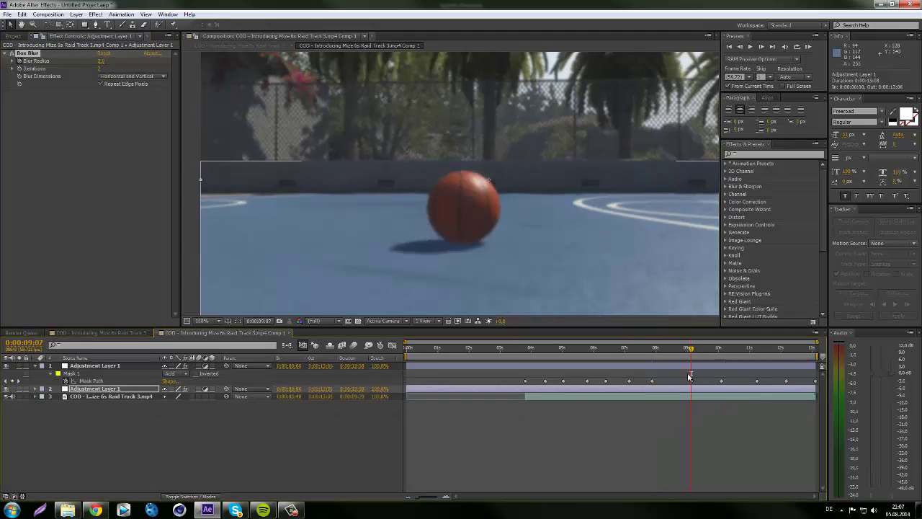
pyautogui.click(673, 368)
pyautogui.press('u')
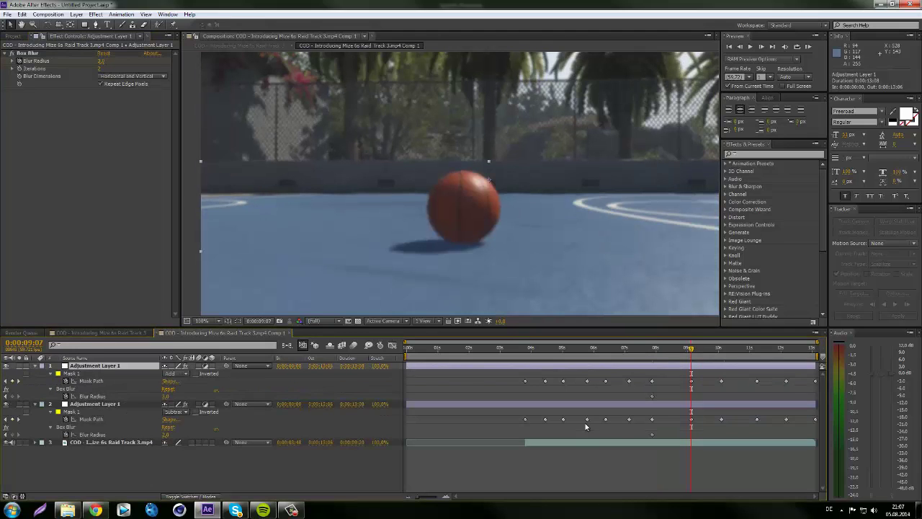
pyautogui.click(12, 397)
pyautogui.click(12, 435)
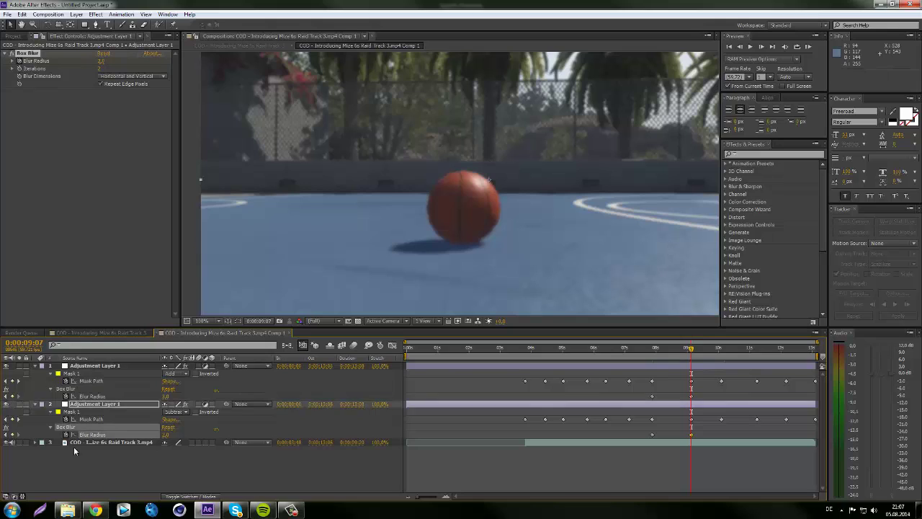
pyautogui.click(113, 468)
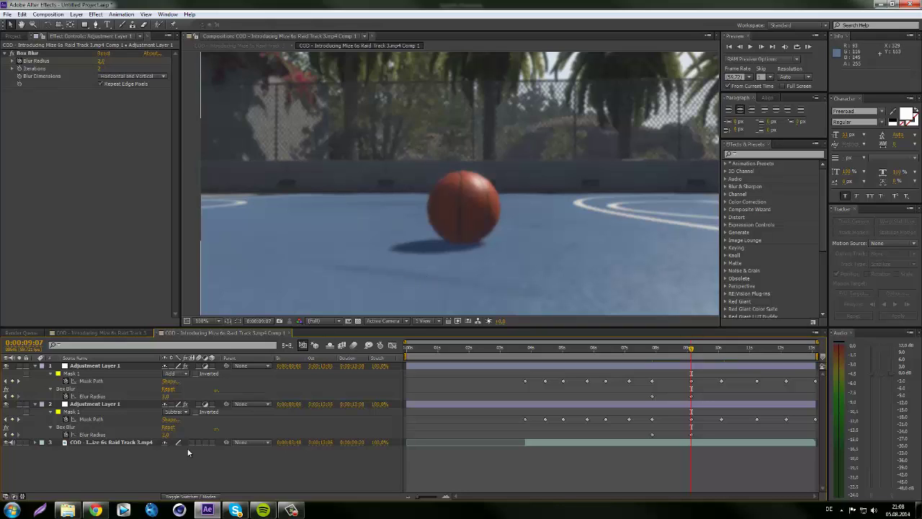
# Set the lower layer's Blur Radius to 0 at 0:00:09:07, the top's at 0:00:07:52
pyautogui.click(110, 403)
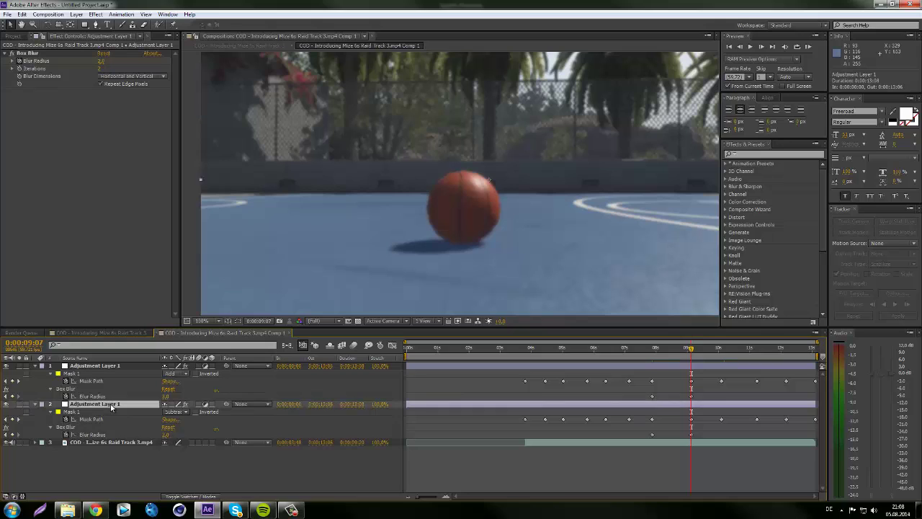
pyautogui.click(167, 435)
pyautogui.write('0')
pyautogui.press('Return')
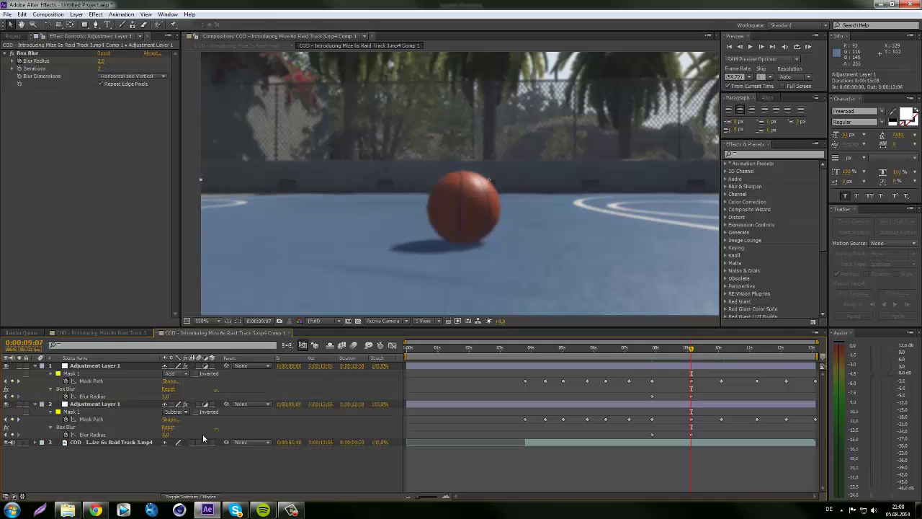
pyautogui.click(6, 396)
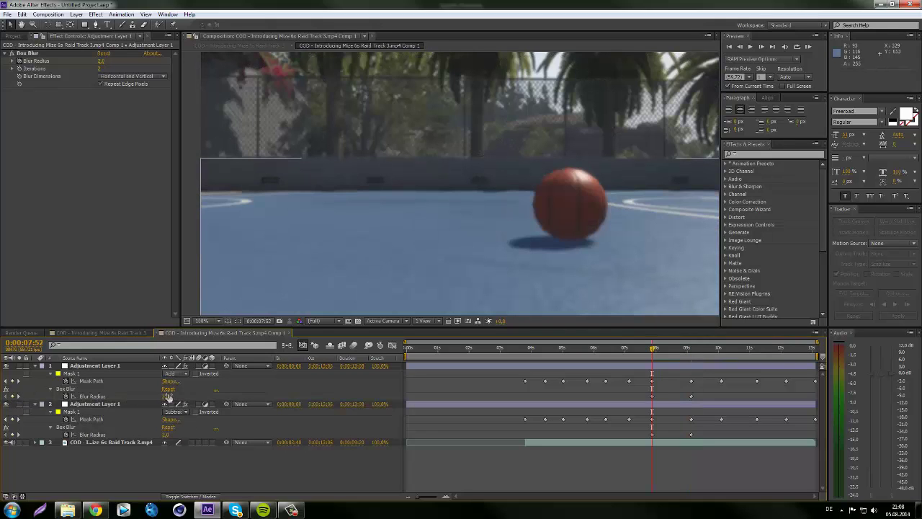
pyautogui.click(168, 397)
pyautogui.write('0')
pyautogui.press('Return')
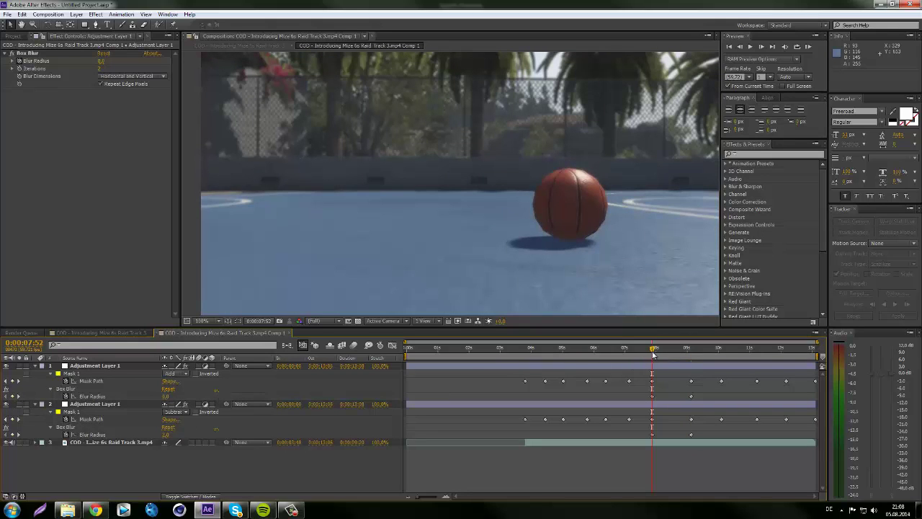
# Scrub the timeline to preview the animated blur
pyautogui.moveTo(654, 351); pyautogui.dragTo(696, 353)
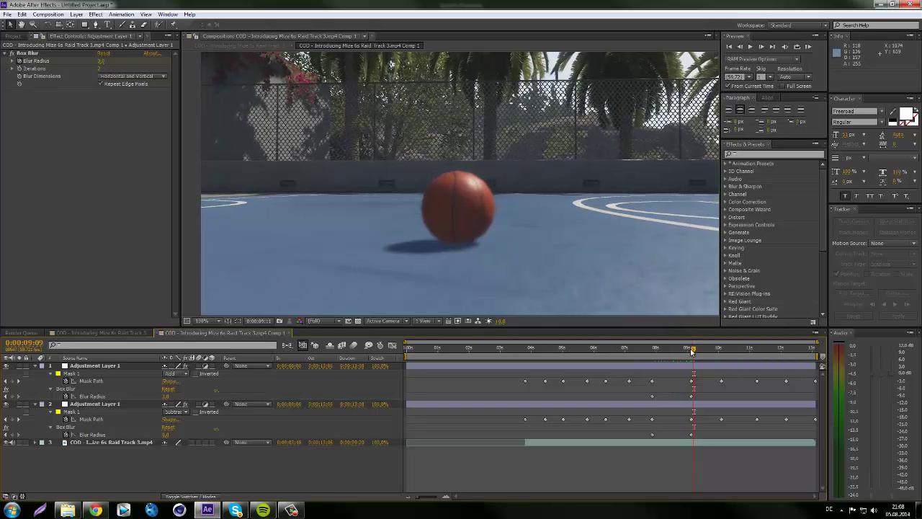
pyautogui.moveTo(694, 350); pyautogui.dragTo(657, 364)
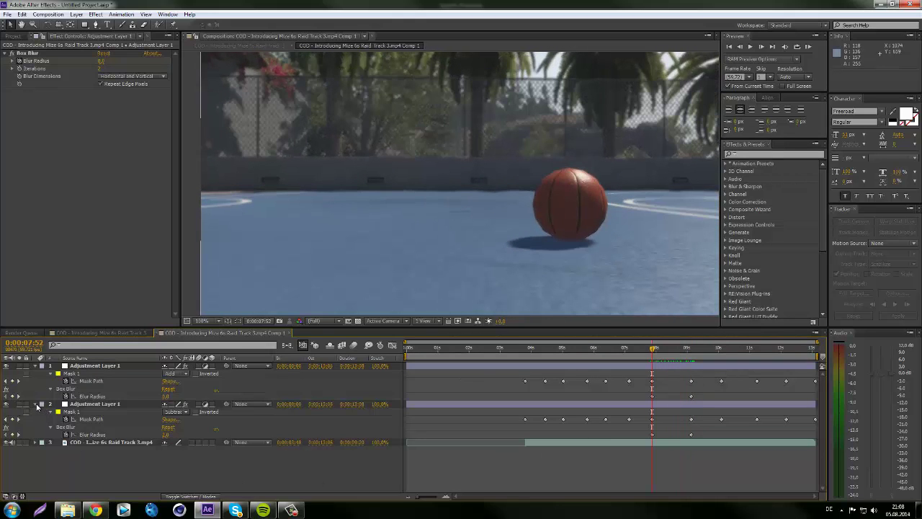
pyautogui.click(40, 405)
# Add a new white solid layer and apply the Optical Flares effect to it
pyautogui.click(40, 366)
pyautogui.rightClick(107, 424)
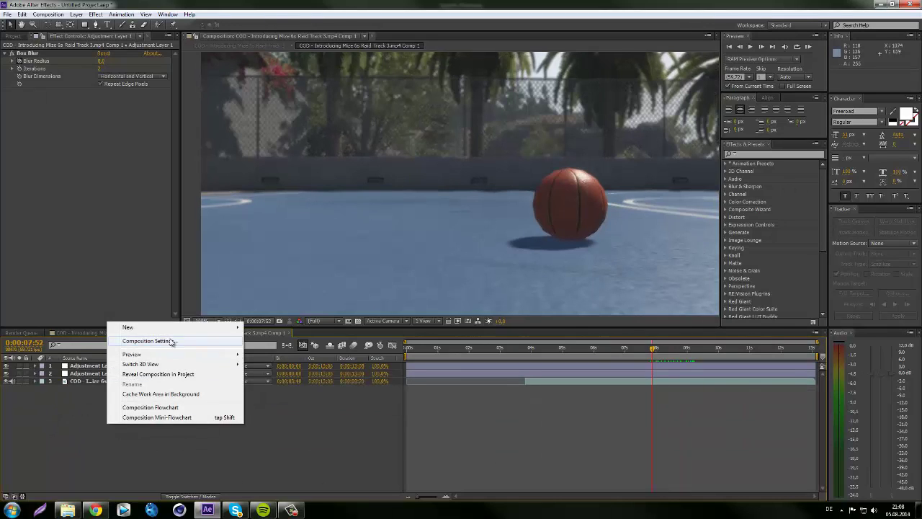
pyautogui.moveTo(169, 329)
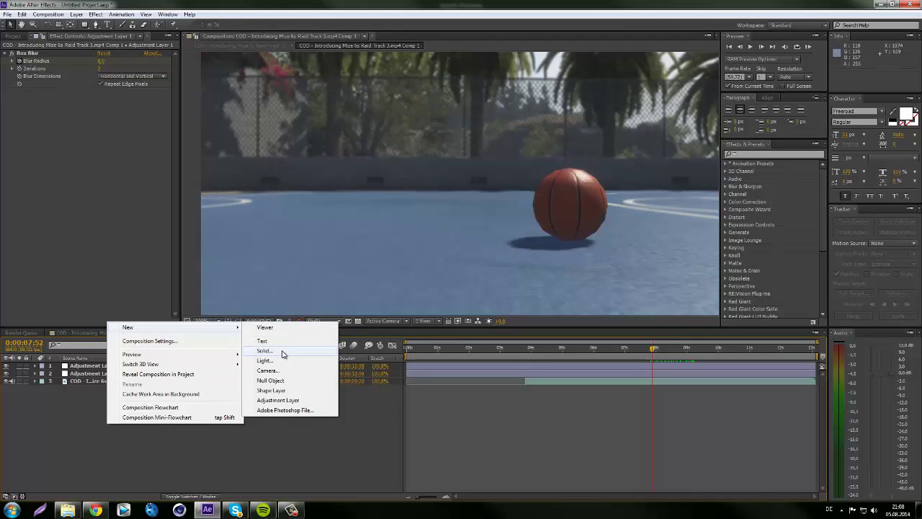
pyautogui.click(284, 353)
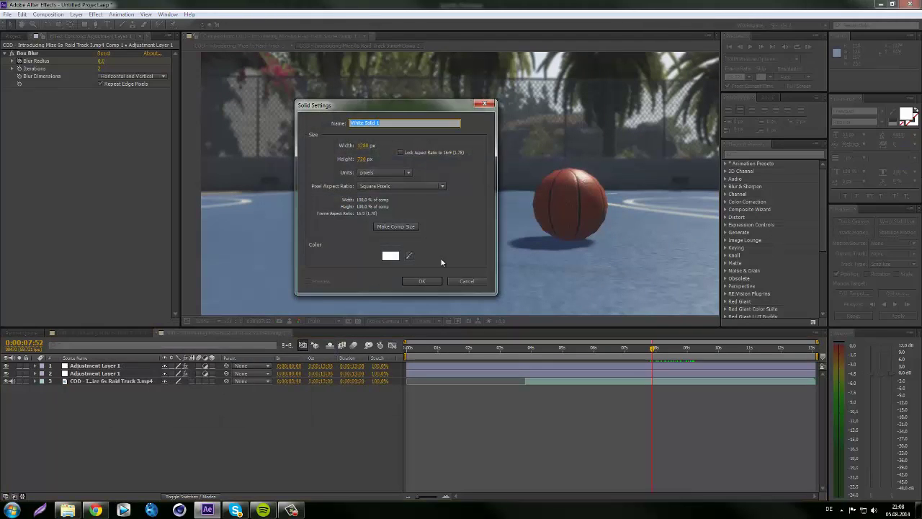
pyautogui.click(424, 280)
pyautogui.click(95, 15)
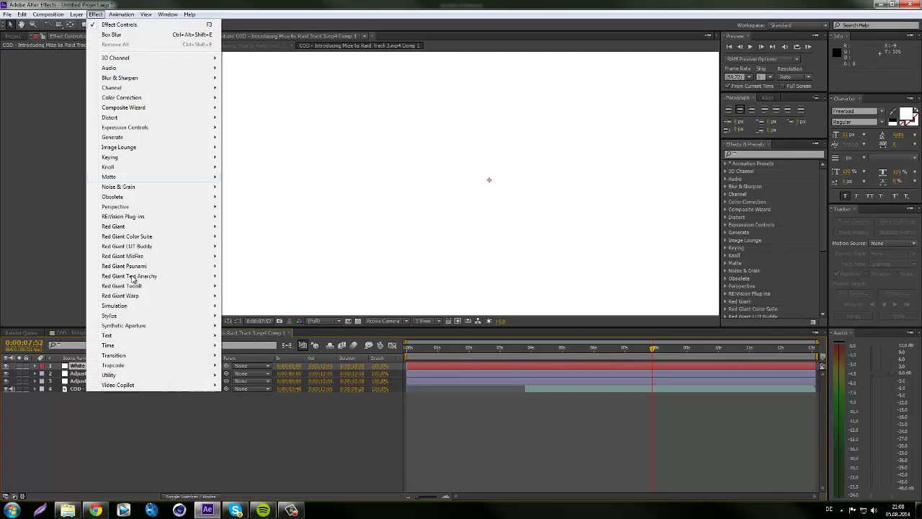
pyautogui.moveTo(135, 387)
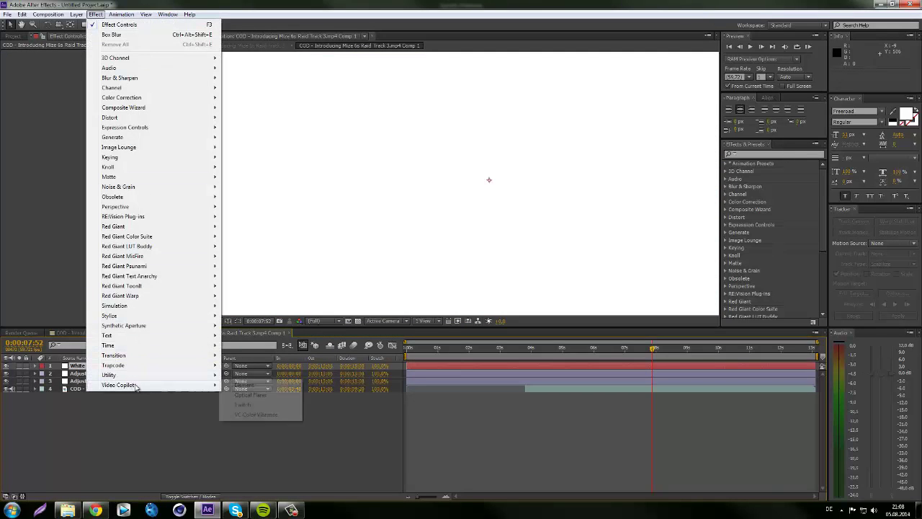
pyautogui.click(250, 394)
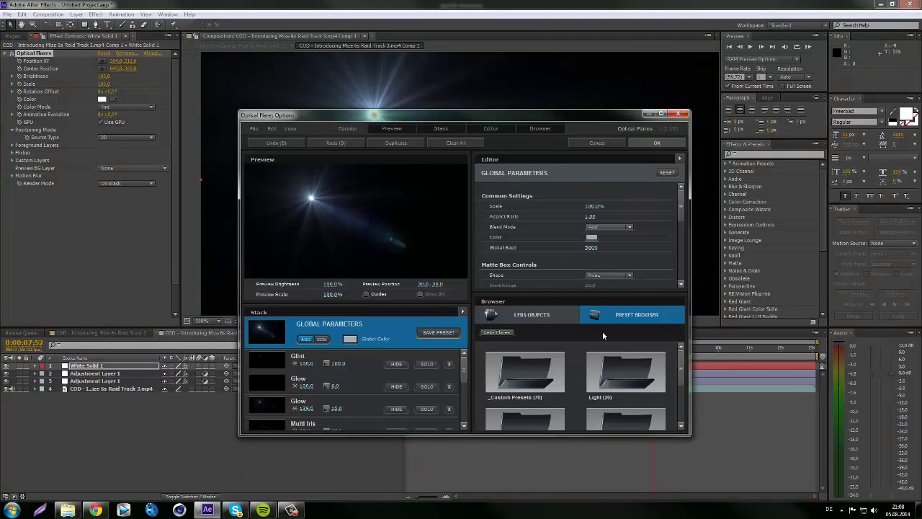
# Load the Sankor 16 preset from the Motion Graphics flare presets
pyautogui.moveTo(681, 362); pyautogui.dragTo(692, 406)
pyautogui.click(561, 410)
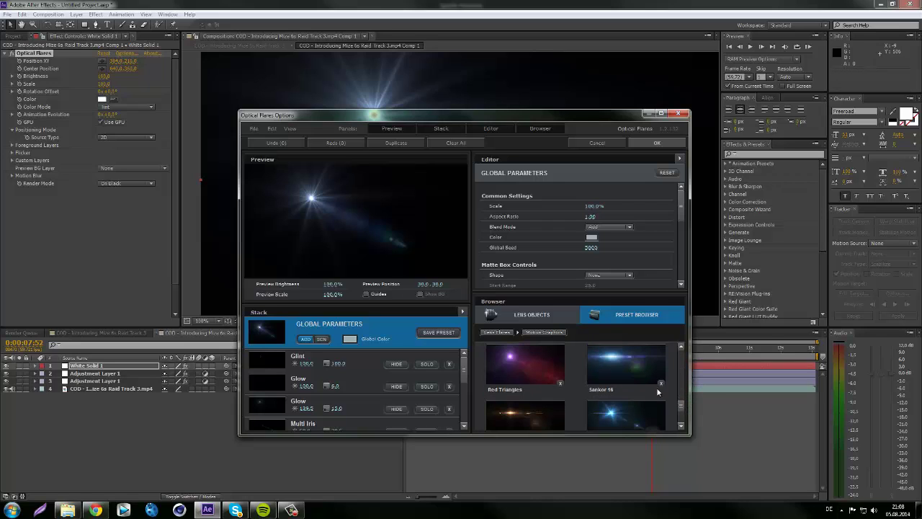
pyautogui.click(615, 375)
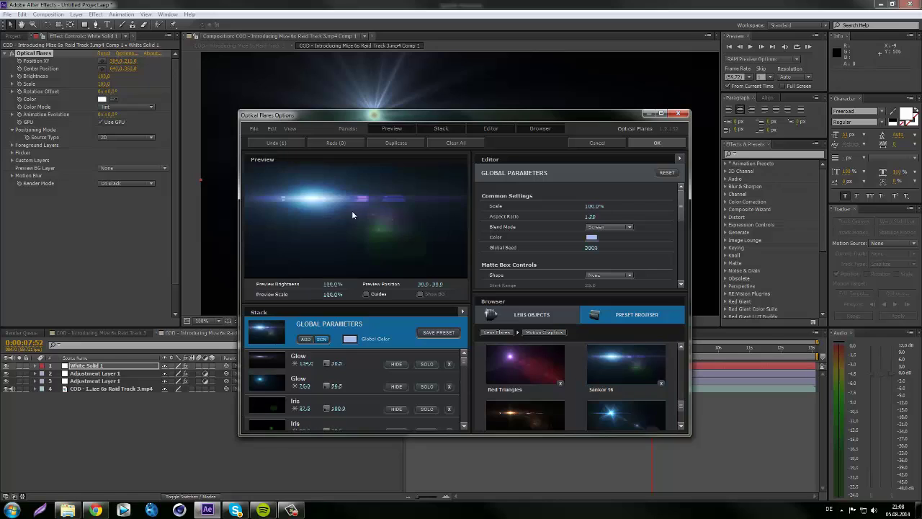
pyautogui.click(342, 207)
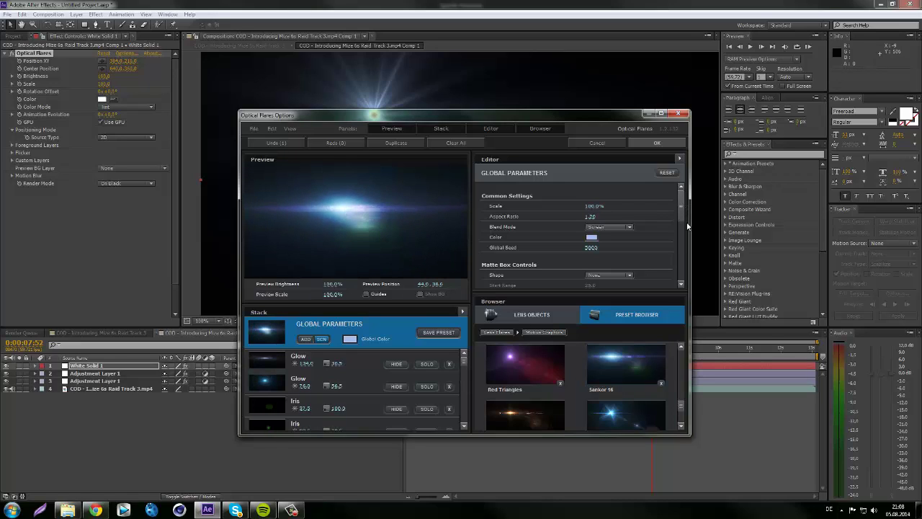
# Set the lens Texture Image to Dirty, nudge the preview flare right, and accept the settings
pyautogui.scroll(-3, 687, 226)
pyautogui.scroll(-1, 684, 219)
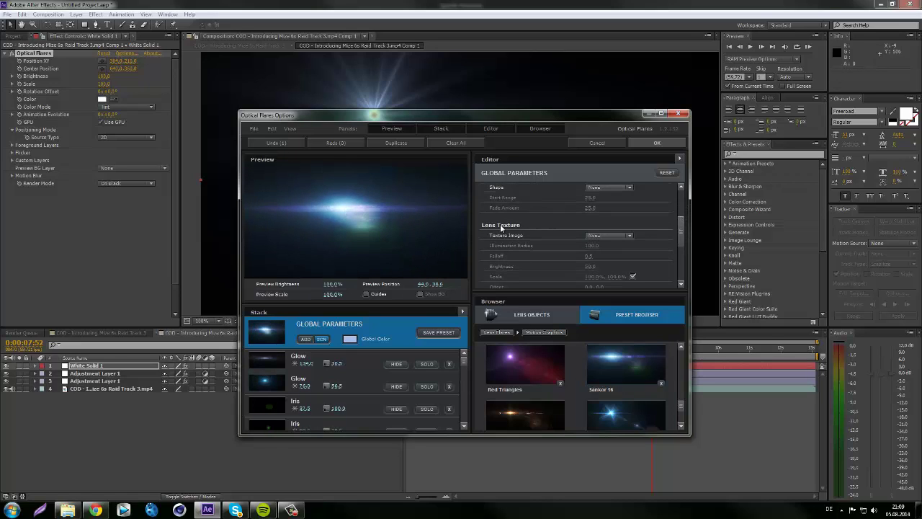
pyautogui.click(601, 237)
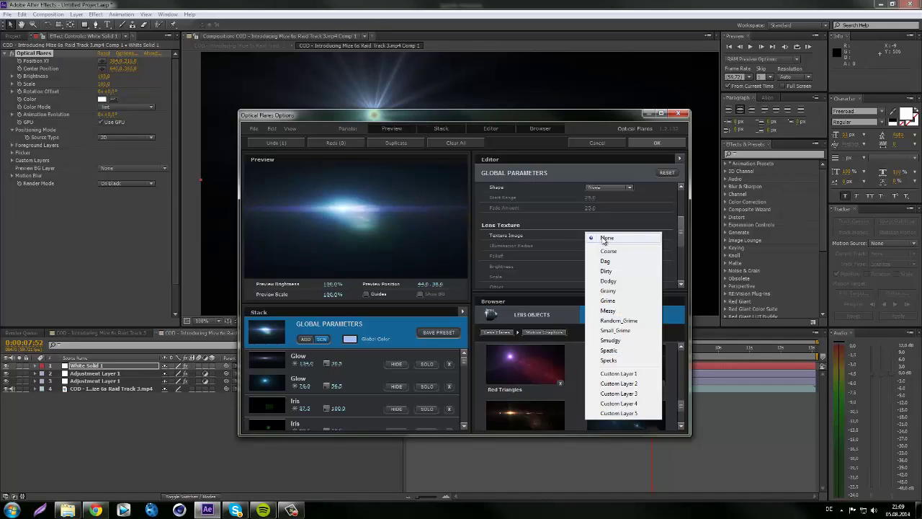
pyautogui.click(575, 243)
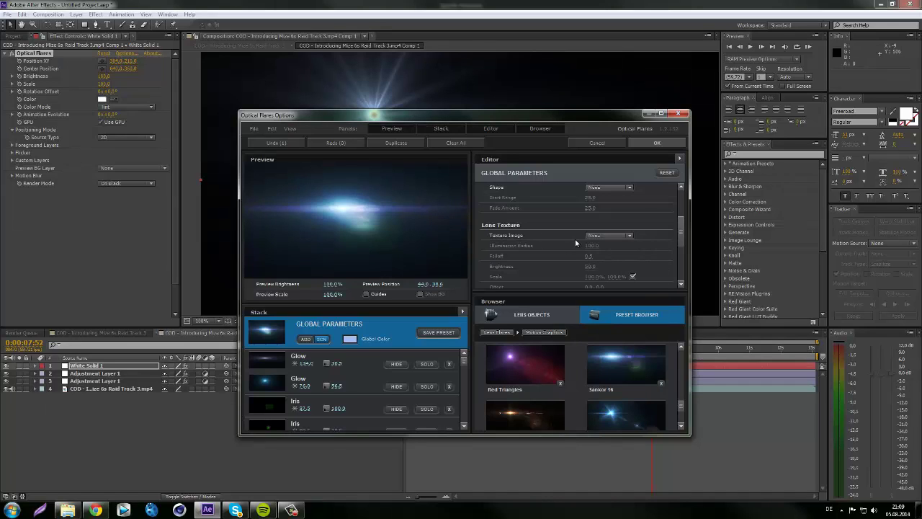
pyautogui.click(611, 236)
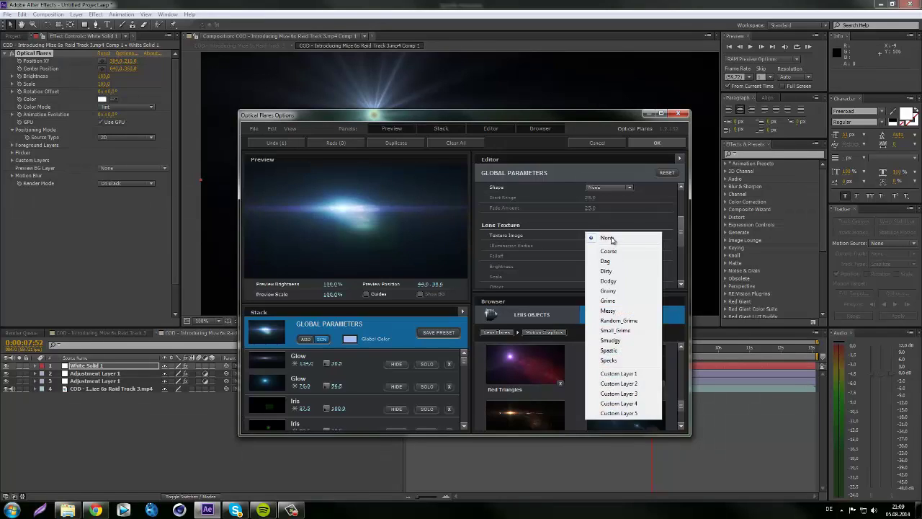
pyautogui.click(620, 272)
pyautogui.moveTo(330, 198); pyautogui.dragTo(363, 213)
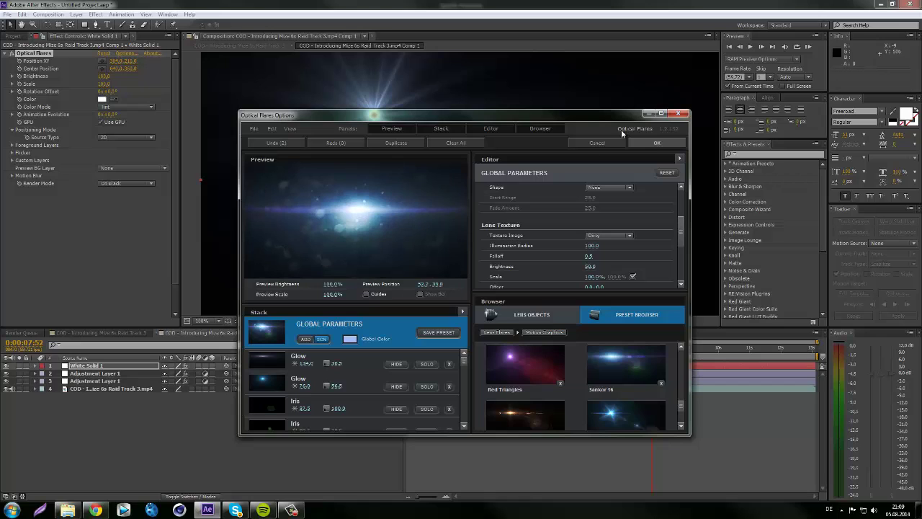
pyautogui.click(656, 143)
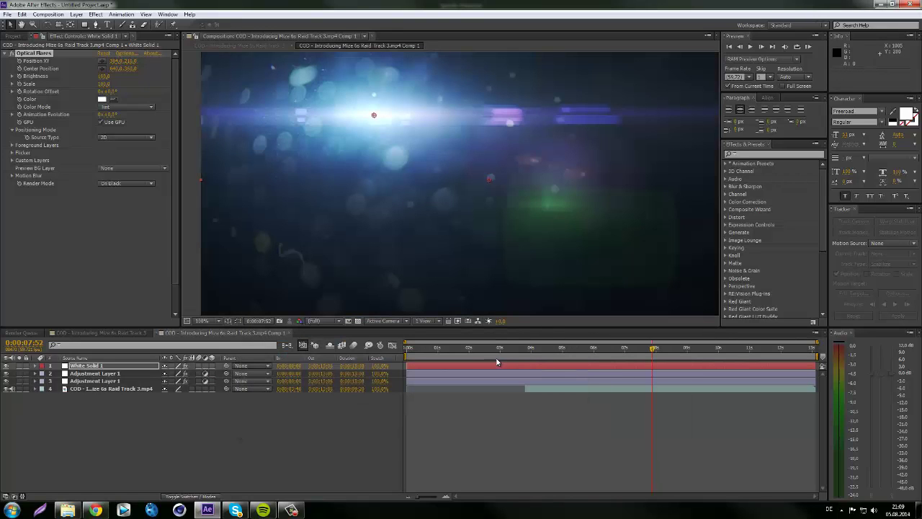
# Show the Modes column, blend White Solid 1 in Add mode, and move the flare to the top-right
pyautogui.press('F4')
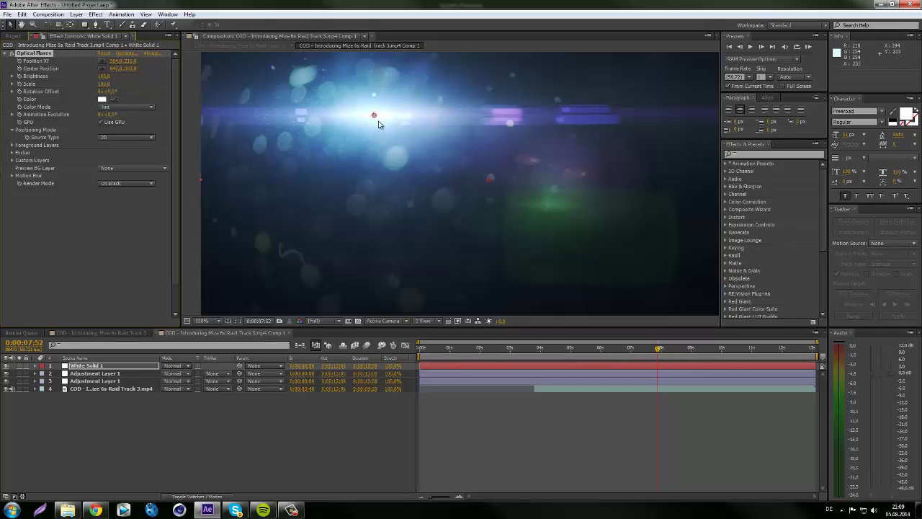
pyautogui.moveTo(374, 117); pyautogui.dragTo(349, 128)
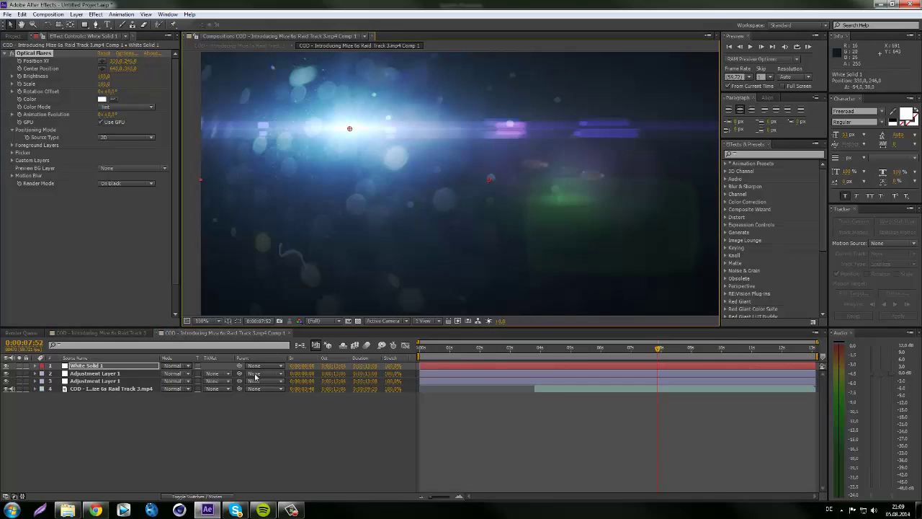
pyautogui.click(185, 366)
pyautogui.click(216, 222)
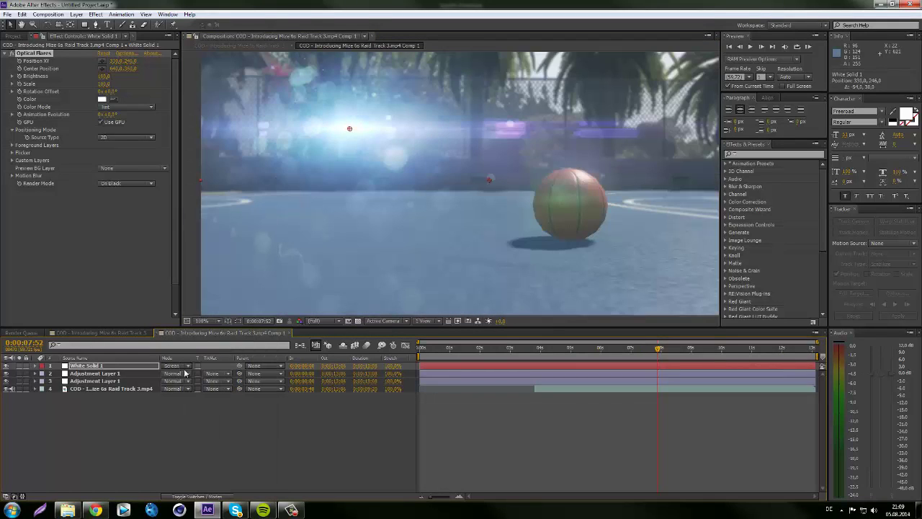
pyautogui.click(178, 368)
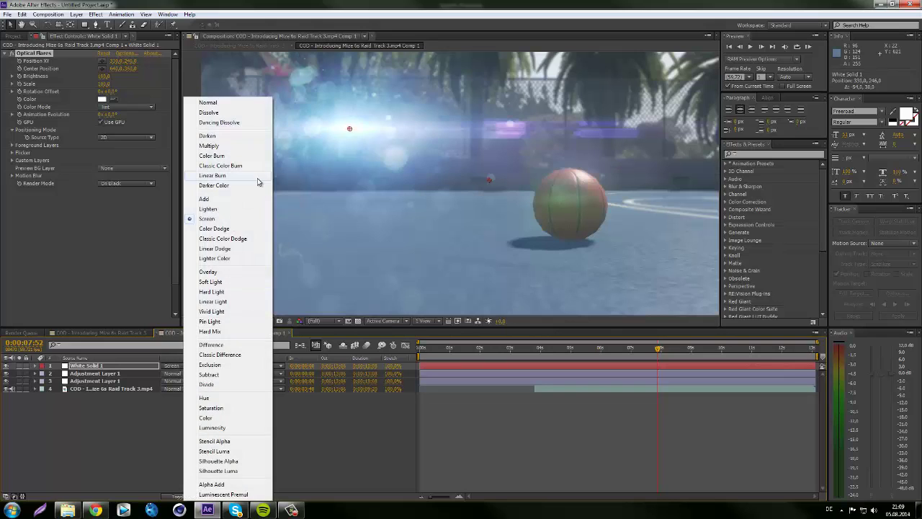
pyautogui.click(227, 200)
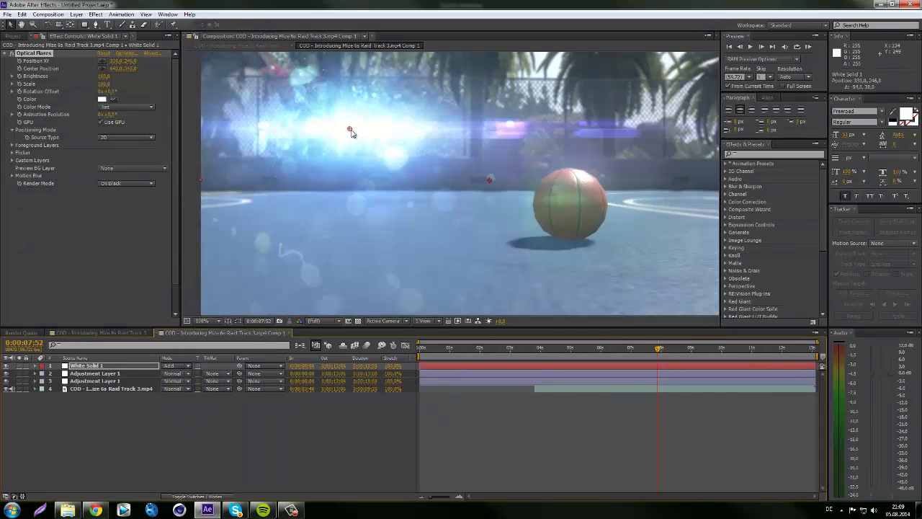
pyautogui.moveTo(351, 132)
pyautogui.mouseDown()
pyautogui.moveTo(536, 67)
pyautogui.moveTo(678, 67)
pyautogui.moveTo(670, 65)
pyautogui.mouseUp()
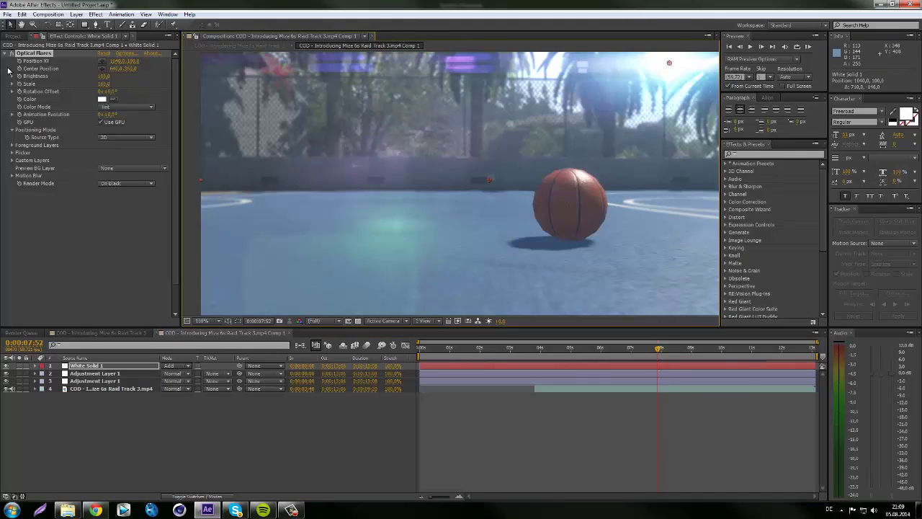
# Keyframe the flare position at 3:48 and at the clip's last frame, shifting it right
pyautogui.click(540, 355)
pyautogui.moveTo(540, 356); pyautogui.dragTo(536, 356)
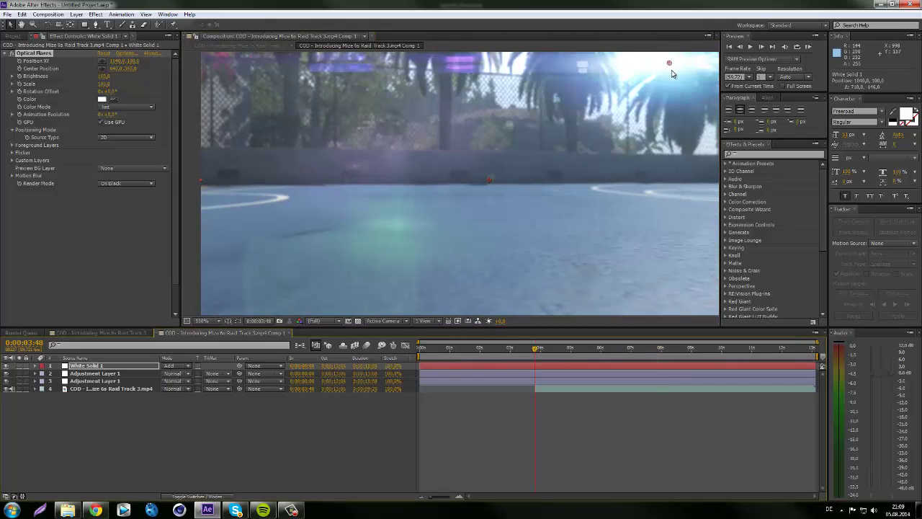
pyautogui.moveTo(667, 64); pyautogui.dragTo(628, 62)
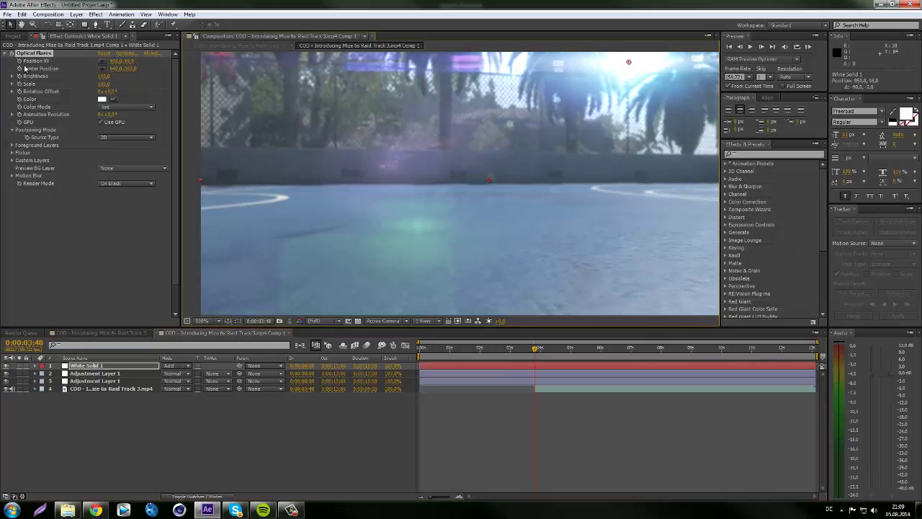
pyautogui.click(816, 349)
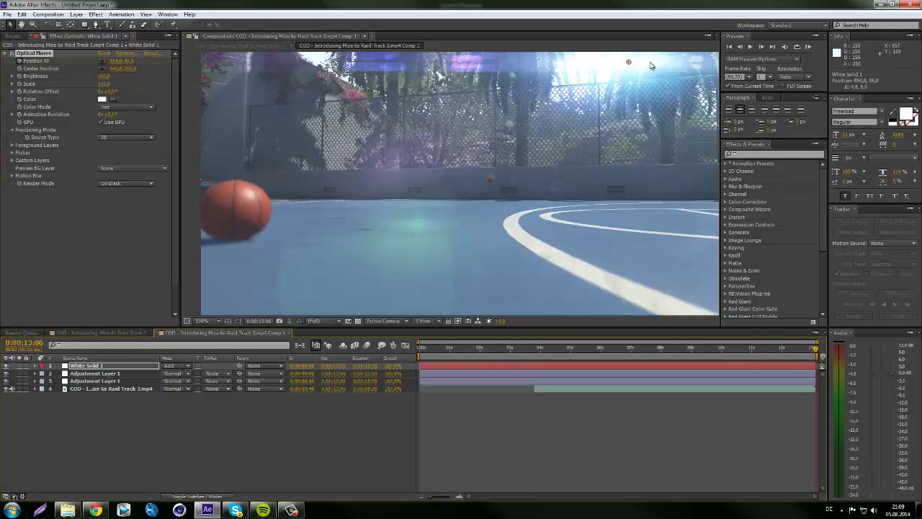
pyautogui.moveTo(630, 63)
pyautogui.mouseDown()
pyautogui.moveTo(682, 62)
pyautogui.moveTo(696, 80)
pyautogui.moveTo(727, 66)
pyautogui.mouseUp()
pyautogui.press('u')
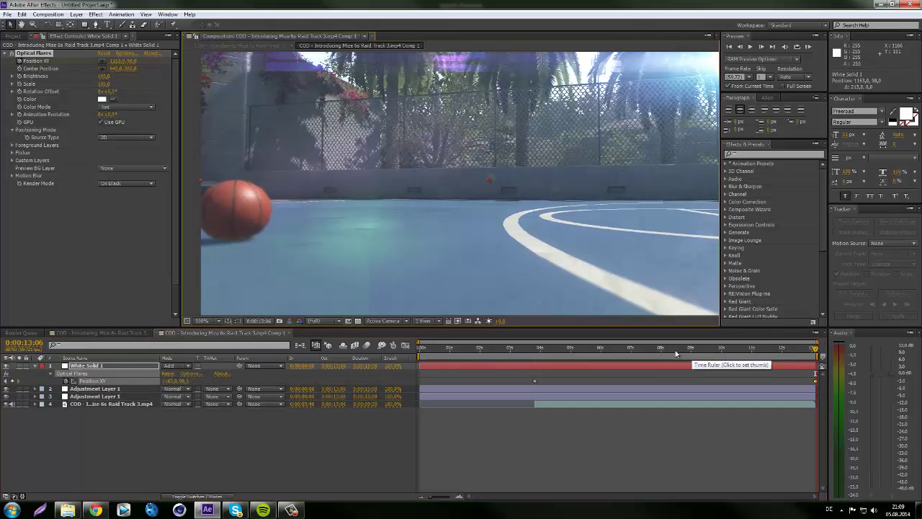
# Preview the flare's motion at several frames between 4:29 and the clip's end
pyautogui.click(670, 348)
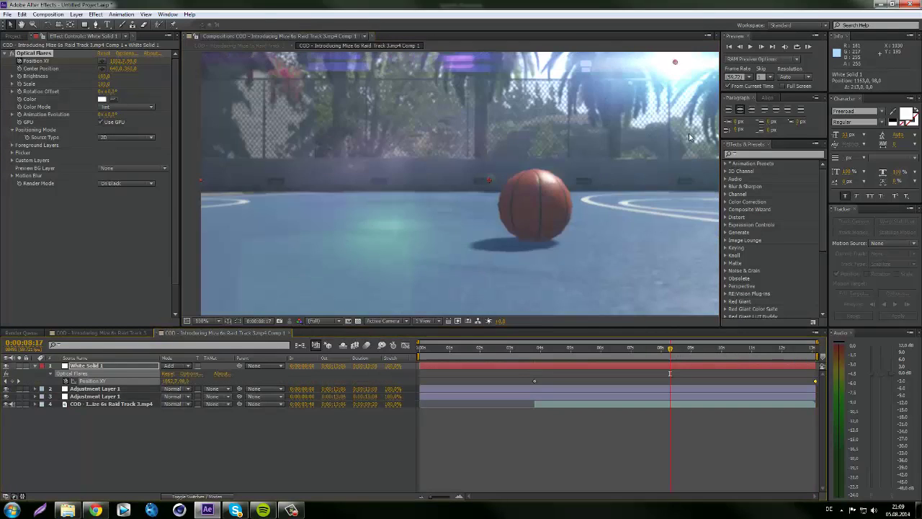
pyautogui.keyDown('shift'); pyautogui.click(547, 358); pyautogui.keyUp('shift')
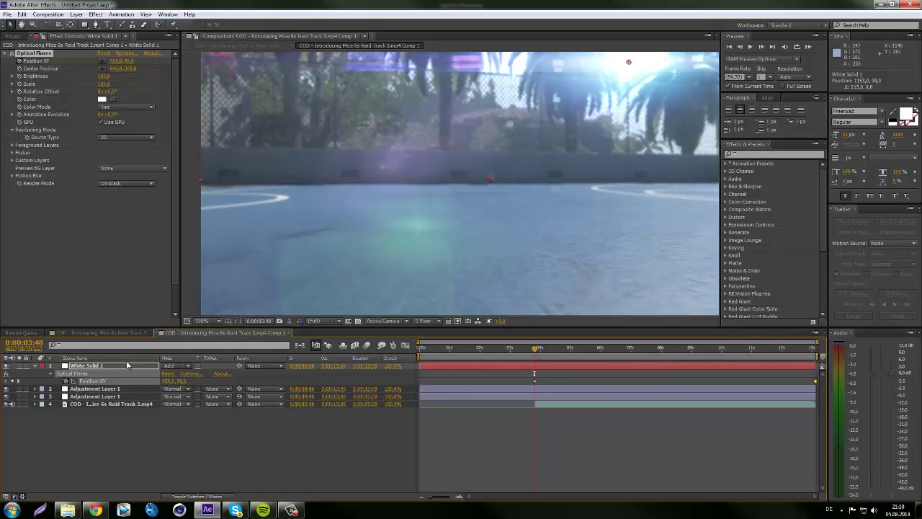
pyautogui.click(816, 348)
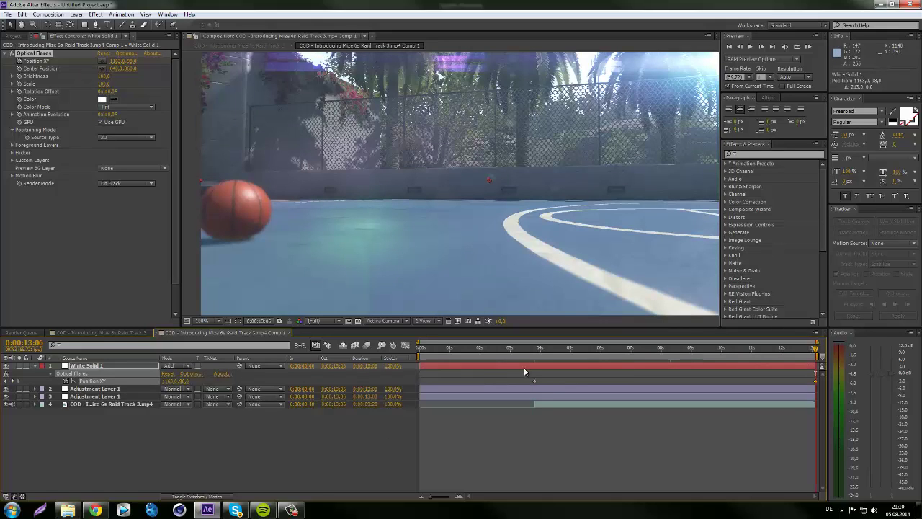
pyautogui.click(670, 348)
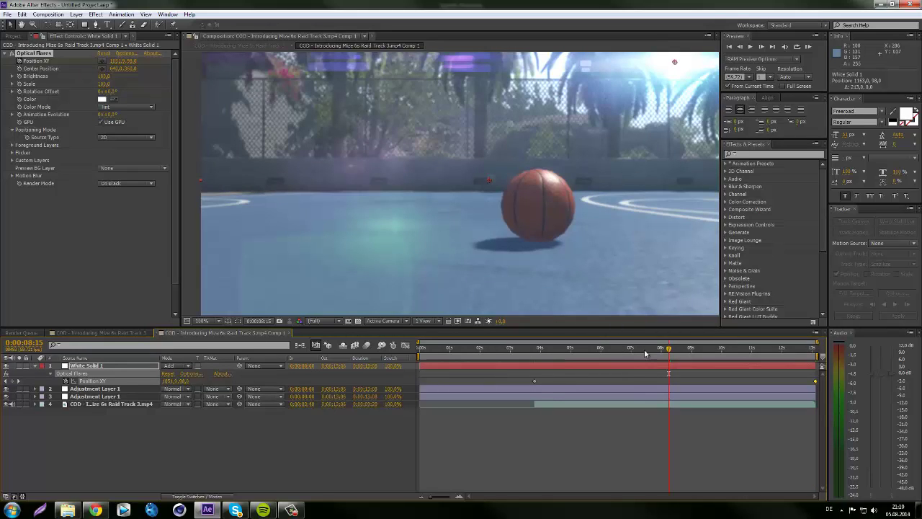
pyautogui.click(601, 351)
pyautogui.click(555, 355)
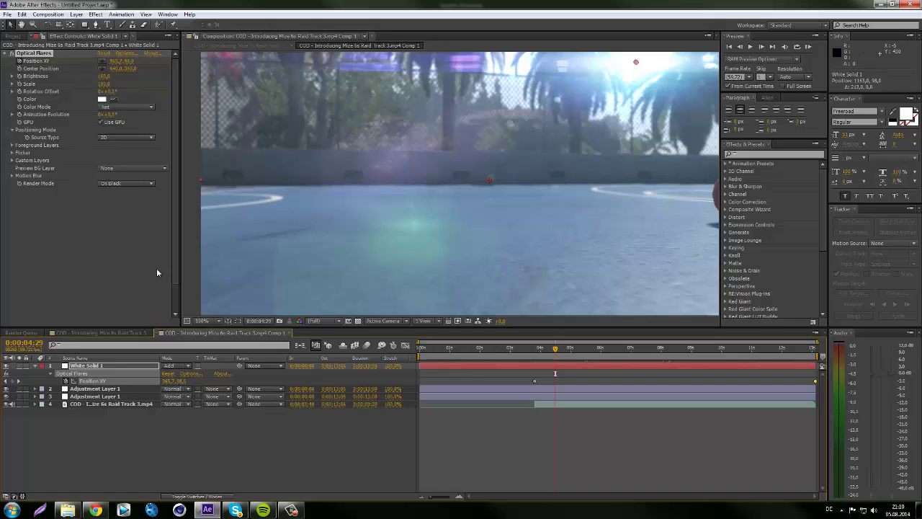
# Move White Solid 1 below the adjustment layers, inspect the Box Blur, then restore it to the top
pyautogui.click(94, 366)
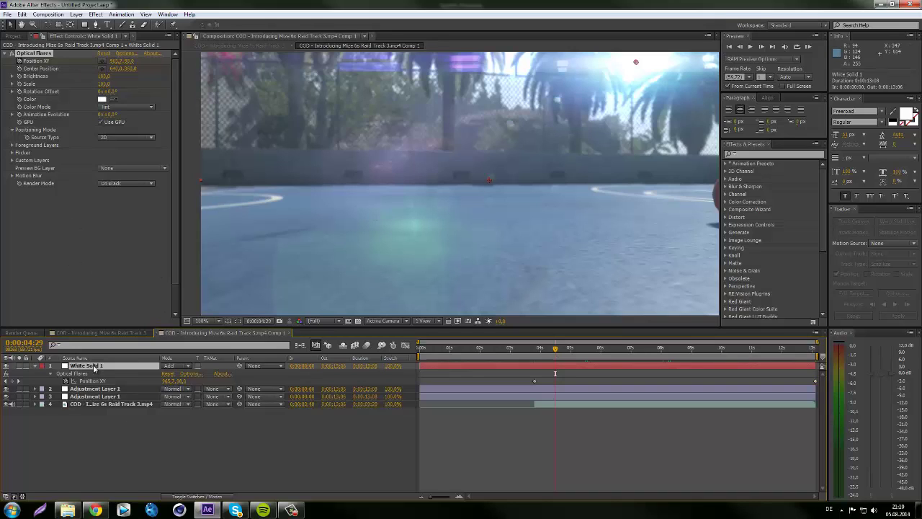
pyautogui.moveTo(95, 366); pyautogui.dragTo(110, 401)
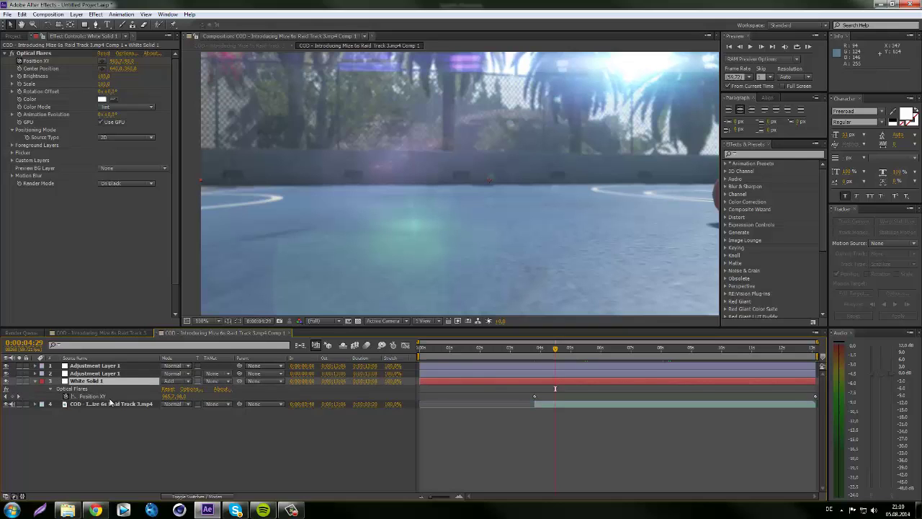
pyautogui.click(95, 374)
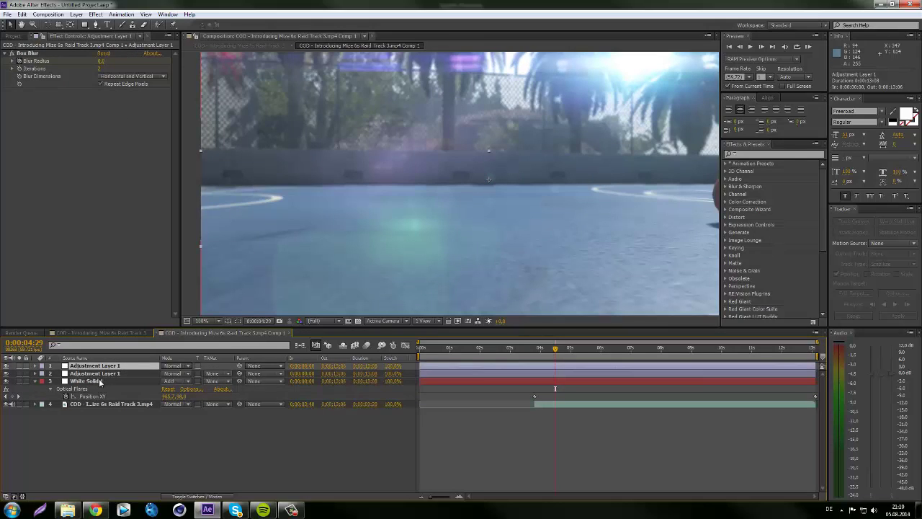
pyautogui.click(100, 379)
pyautogui.moveTo(100, 379); pyautogui.dragTo(102, 361)
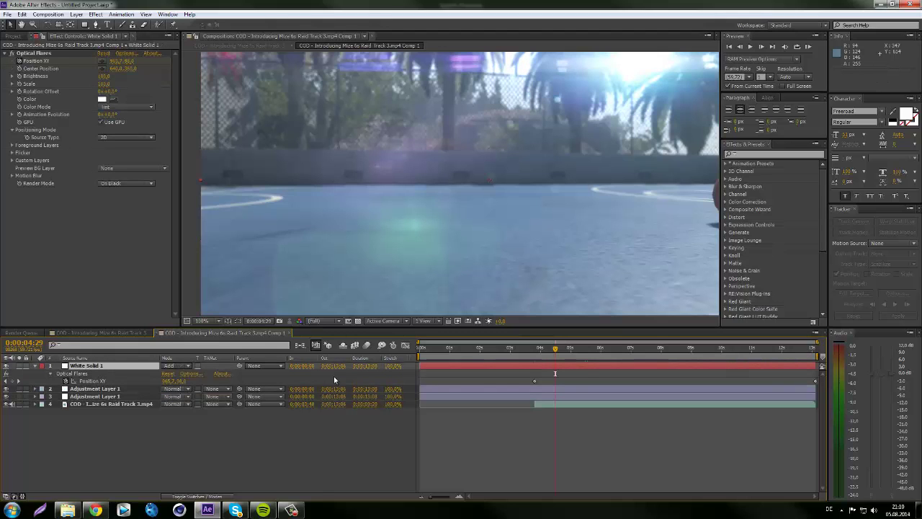
# Scrub through the clip to check the flare, then switch to the Raid Track 3 composition
pyautogui.moveTo(649, 357); pyautogui.dragTo(632, 380)
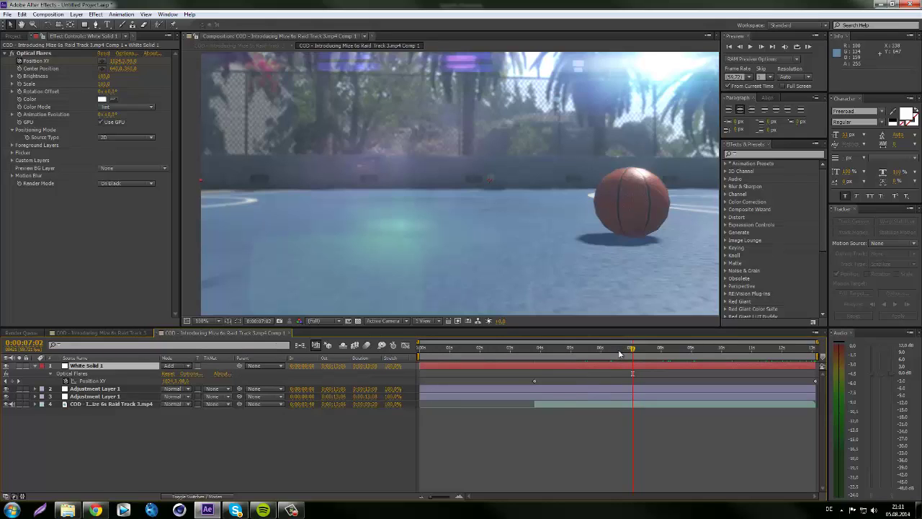
pyautogui.click(575, 353)
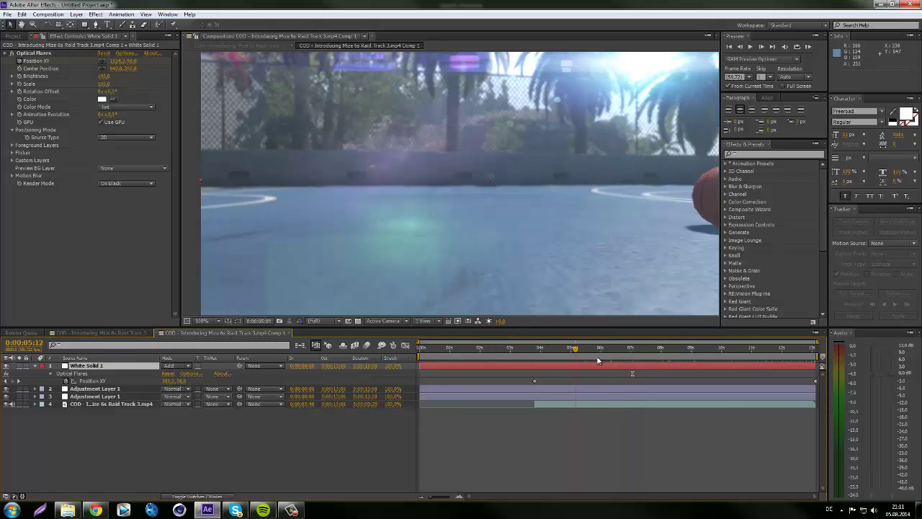
pyautogui.click(661, 351)
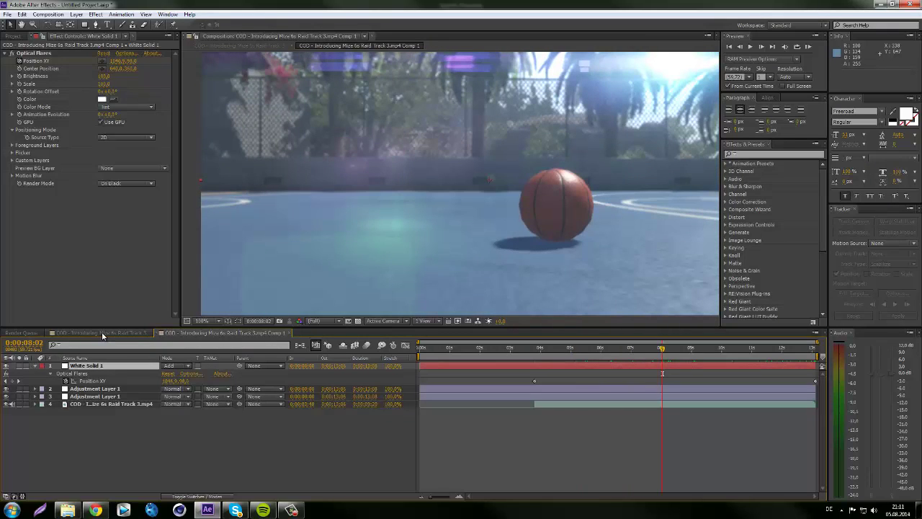
pyautogui.click(103, 334)
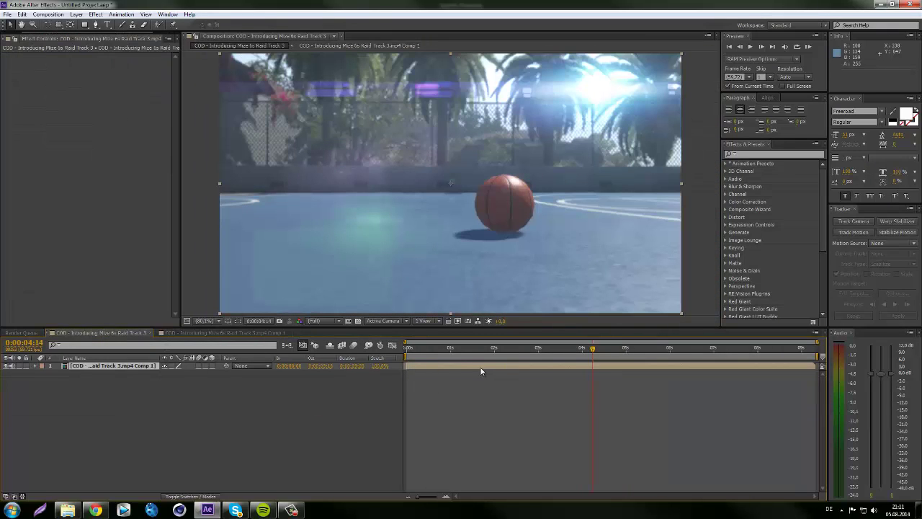
# Scrub back through the footage and play a preview from the start of the composition
pyautogui.moveTo(592, 348); pyautogui.dragTo(451, 351)
pyautogui.press('Home')
pyautogui.press('space')
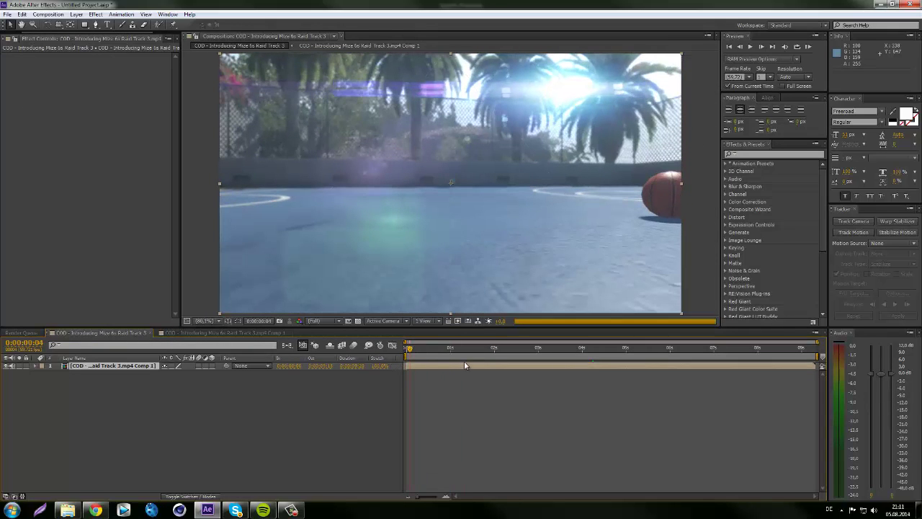
pyautogui.press('space')
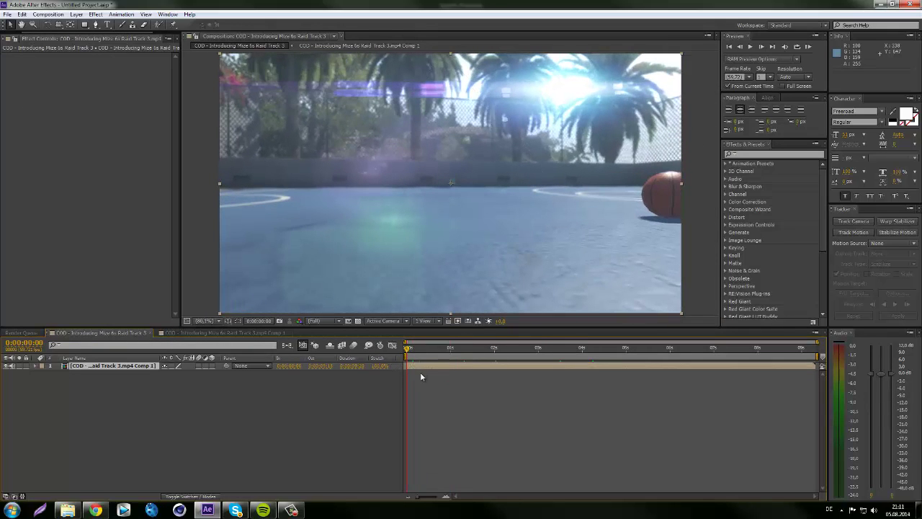
# Set the nested basketball comp layer's Scale to 115% and reveal its Rotation property too
pyautogui.click(104, 368)
pyautogui.press('s')
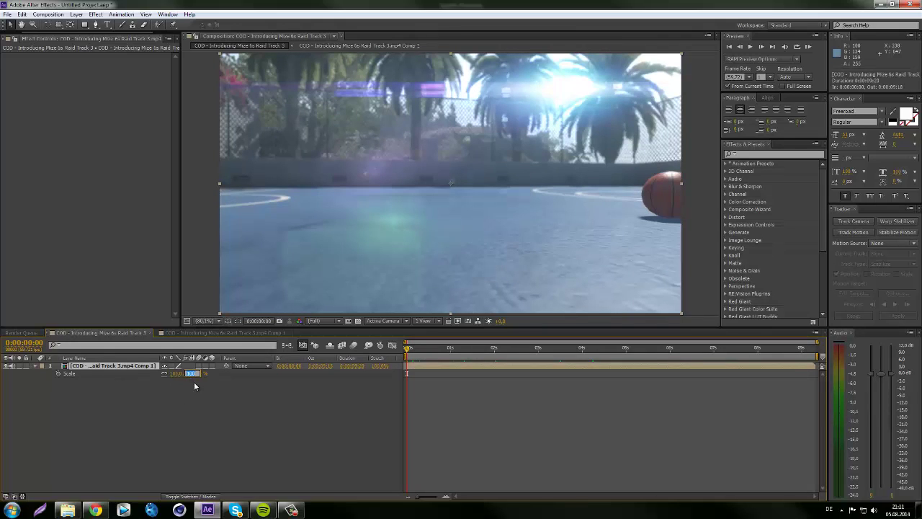
pyautogui.click(185, 398)
pyautogui.click(110, 367)
pyautogui.click(191, 373)
pyautogui.write('115')
pyautogui.click(217, 394)
pyautogui.click(438, 369)
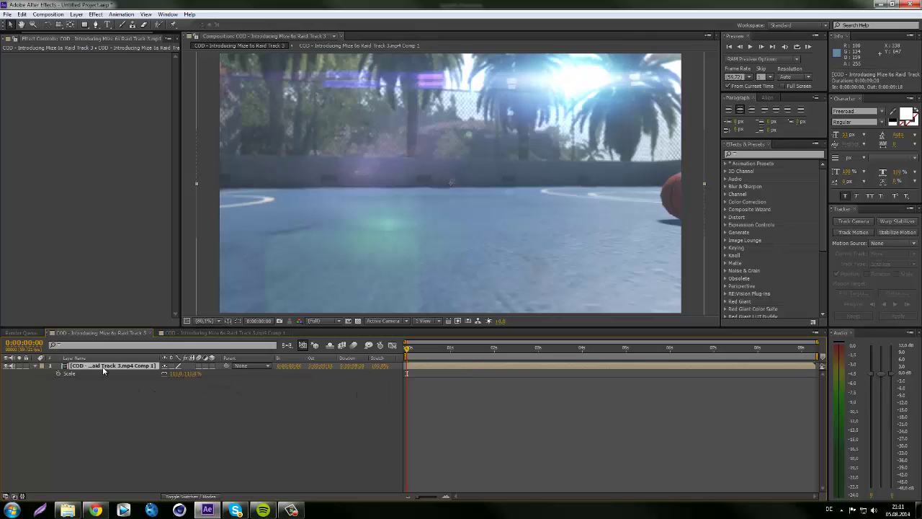
pyautogui.hotkey('shift', 'r')
# Start Rotation keyframing on the first frame with a value of -3°
pyautogui.click(59, 381)
pyautogui.moveTo(175, 381); pyautogui.dragTo(192, 415)
pyautogui.click(192, 415)
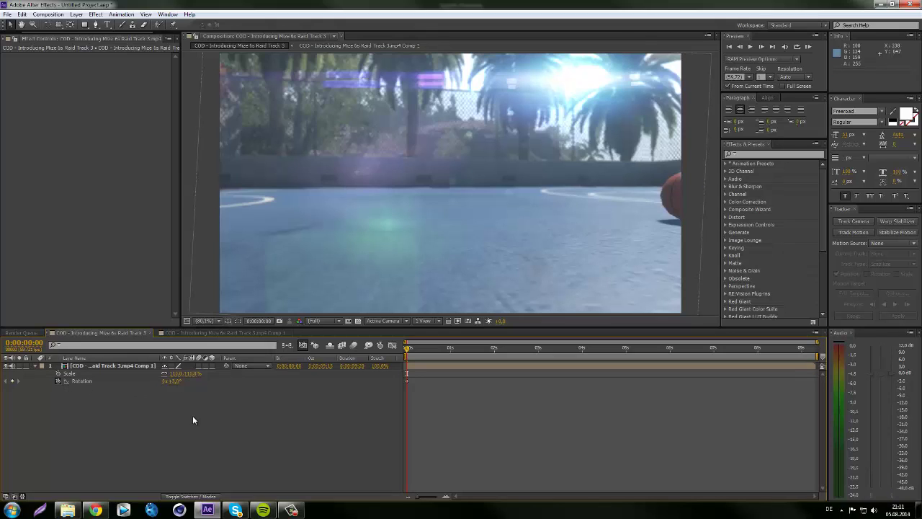
pyautogui.click(175, 381)
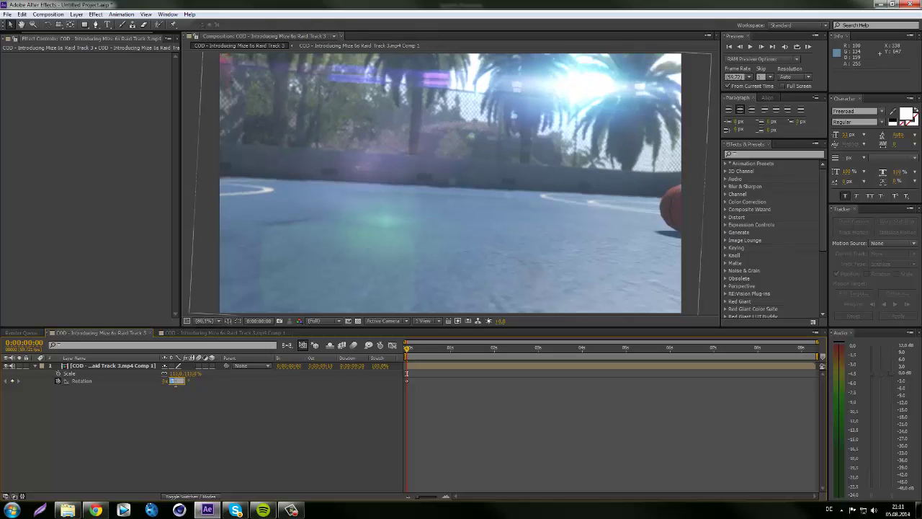
pyautogui.write('3')
pyautogui.press('Return')
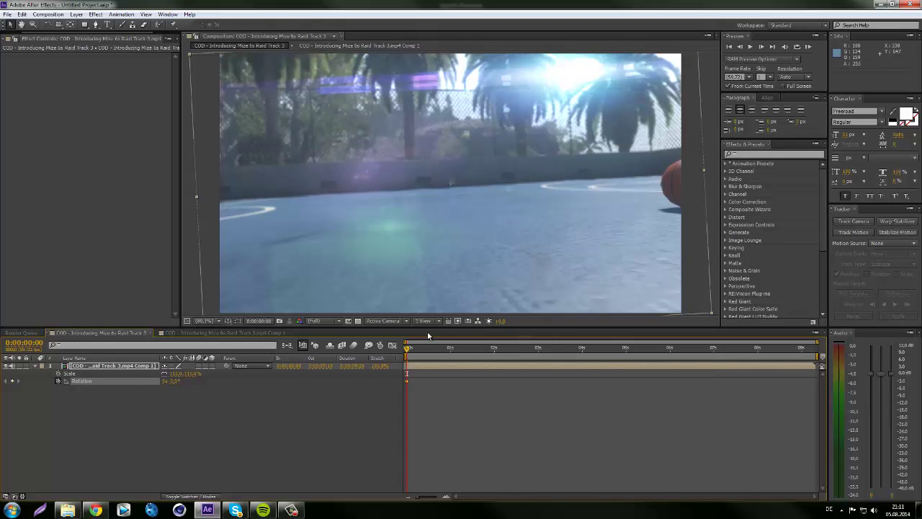
# Set Rotation to +3° near the end of the clip, then return to the first frame
pyautogui.moveTo(408, 349); pyautogui.dragTo(820, 409)
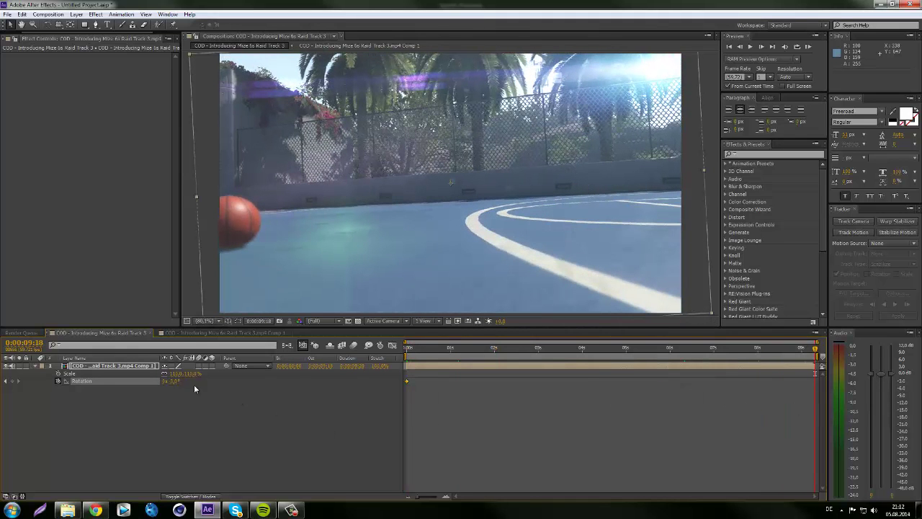
pyautogui.moveTo(177, 382); pyautogui.dragTo(188, 403)
pyautogui.click(188, 403)
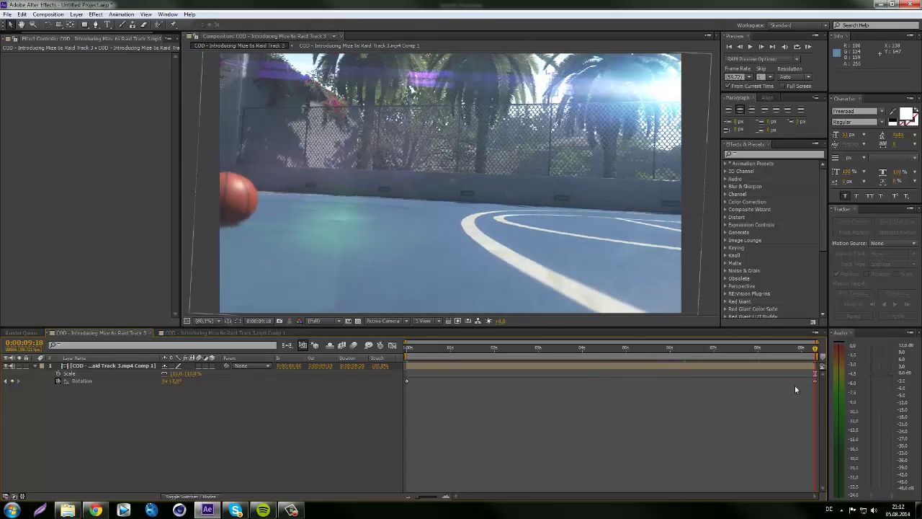
pyautogui.moveTo(814, 351); pyautogui.dragTo(479, 358)
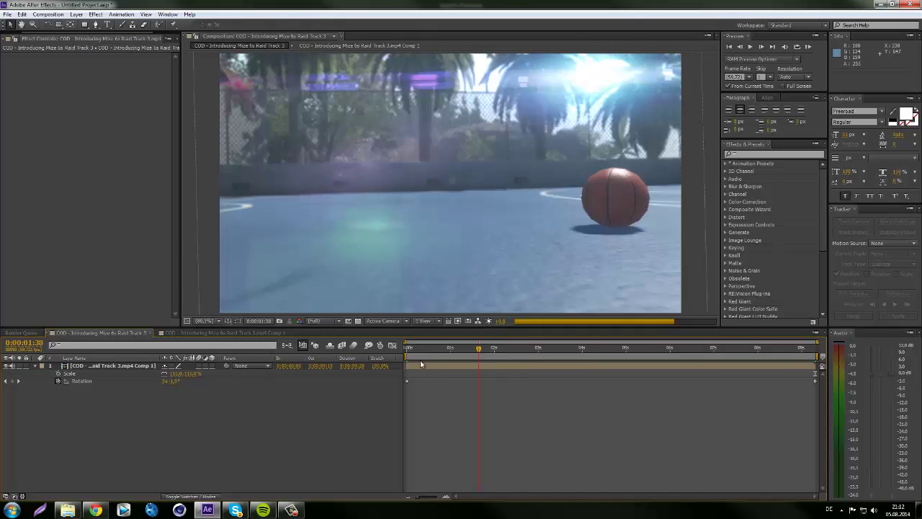
pyautogui.moveTo(421, 364); pyautogui.dragTo(406, 364)
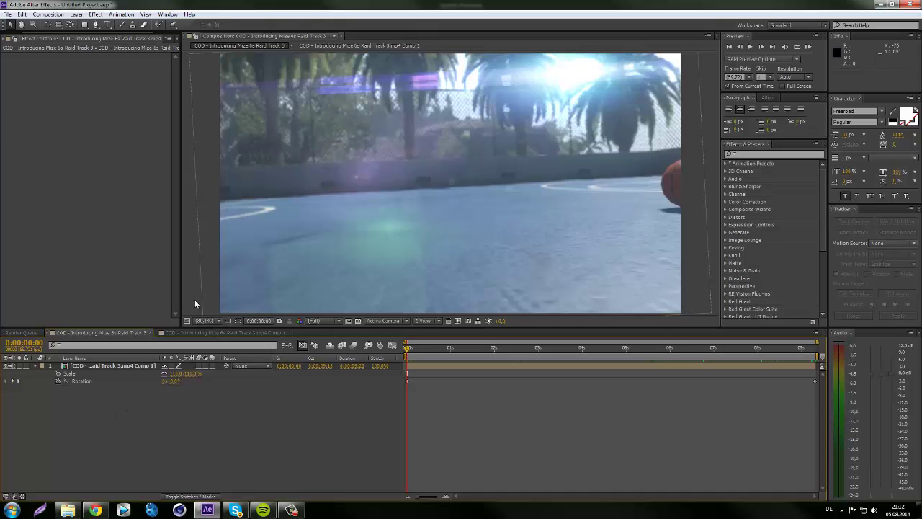
# Create a new black solid layer, Black Solid 1, in the composition
pyautogui.rightClick(91, 408)
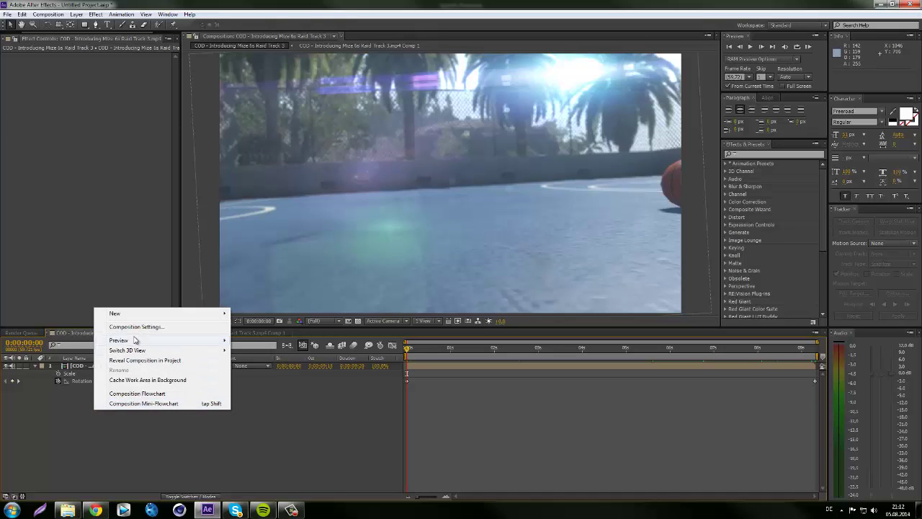
pyautogui.moveTo(129, 315)
pyautogui.click(291, 338)
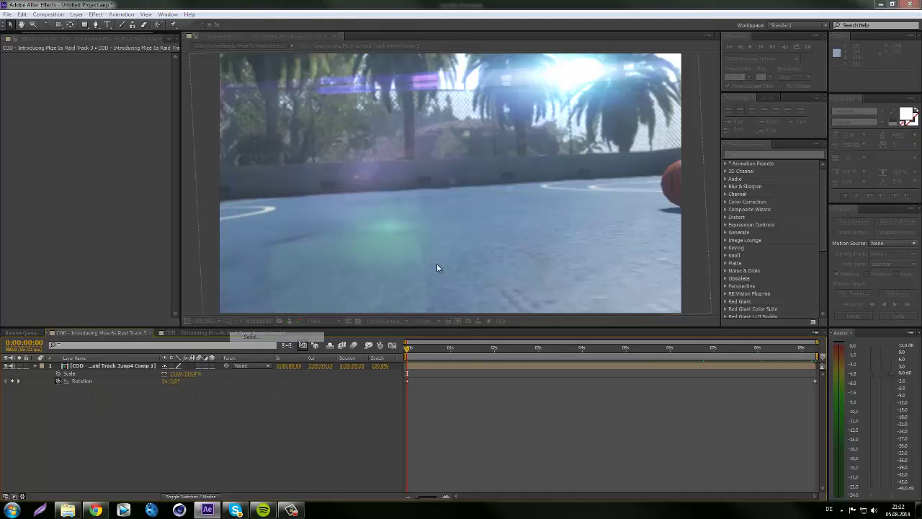
pyautogui.click(389, 255)
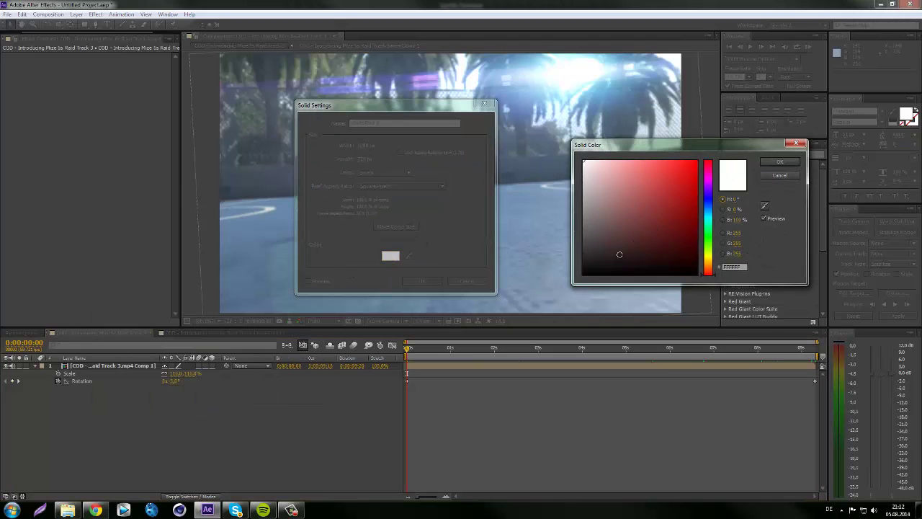
pyautogui.click(584, 274)
pyautogui.click(779, 164)
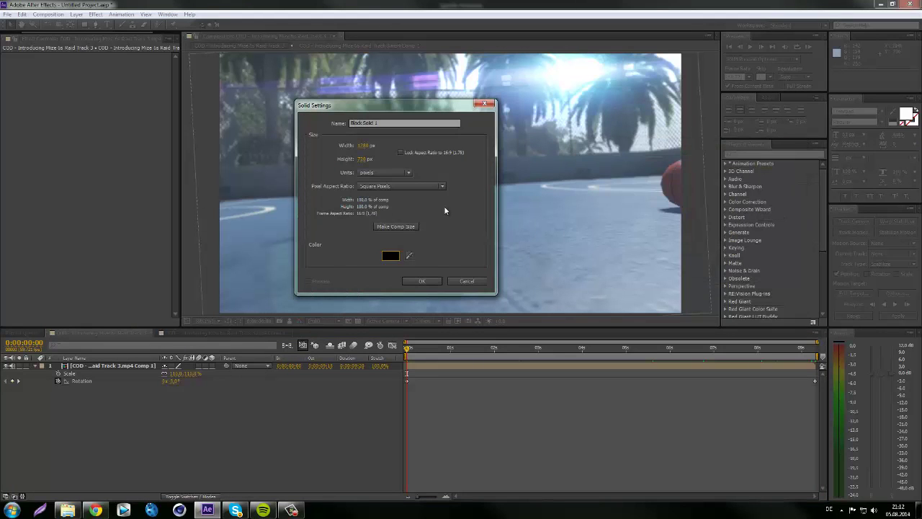
pyautogui.click(423, 280)
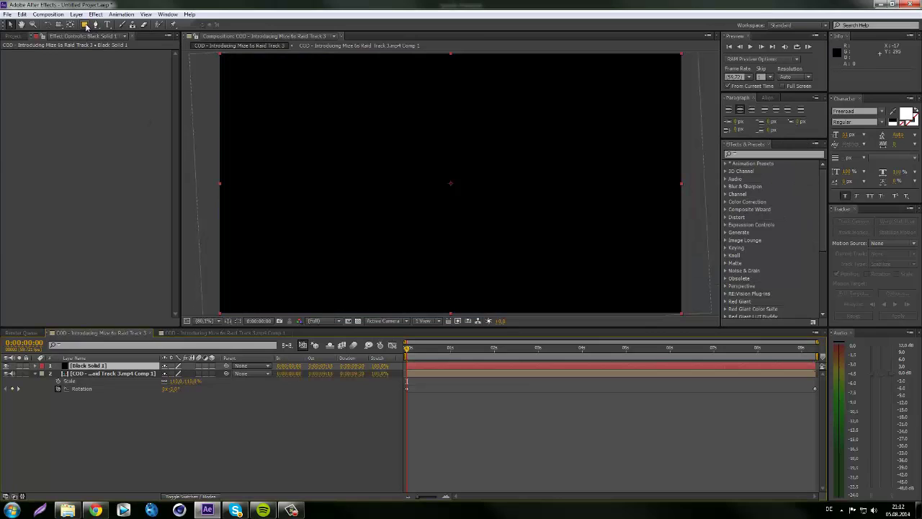
# Add a full-frame mask to Black Solid 1, widen it past both edges, and set it to Subtract
pyautogui.doubleClick(85, 24)
pyautogui.scroll(-2, 321, 255)
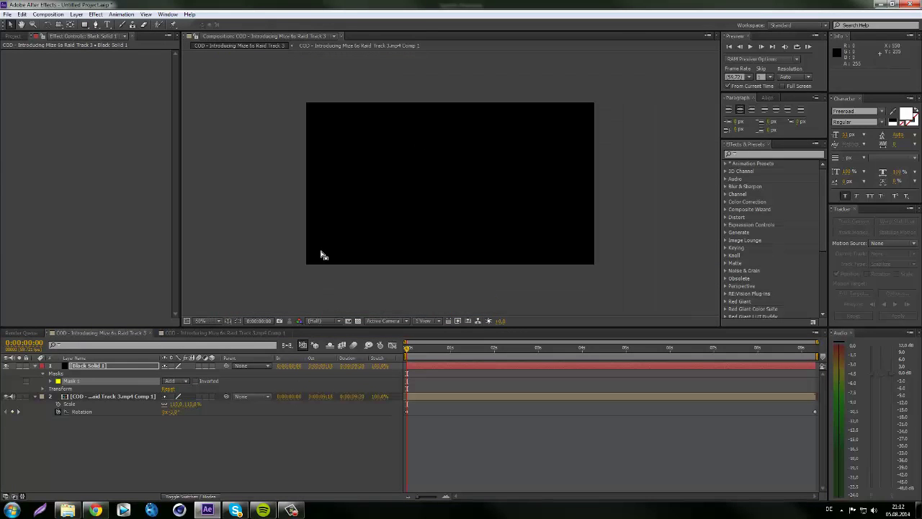
pyautogui.click(90, 365)
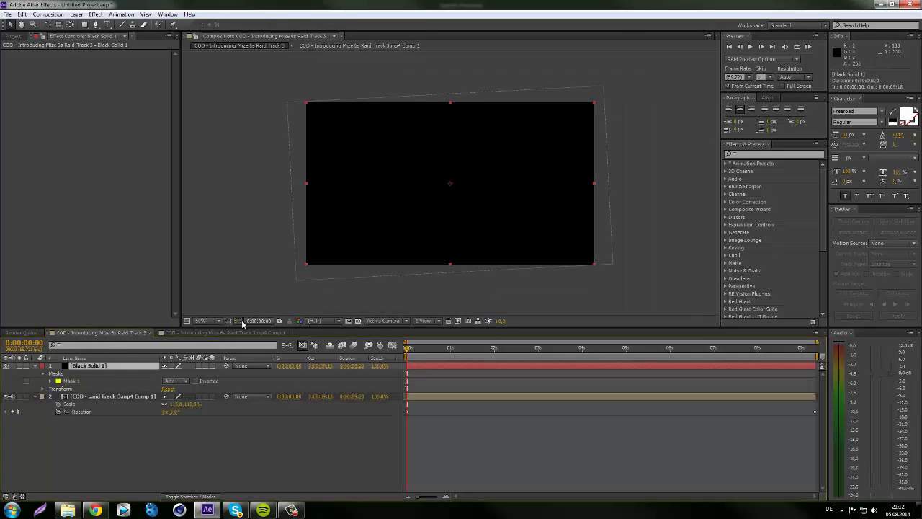
pyautogui.click(237, 320)
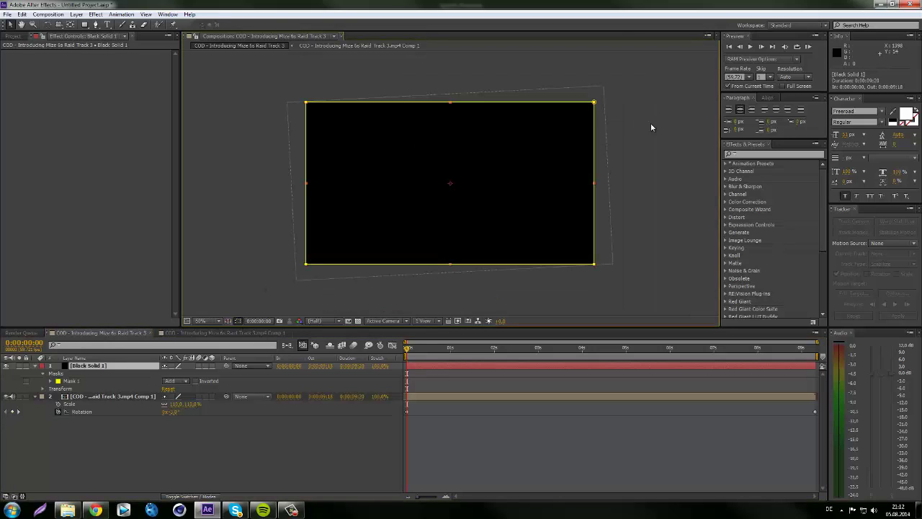
pyautogui.click(233, 229)
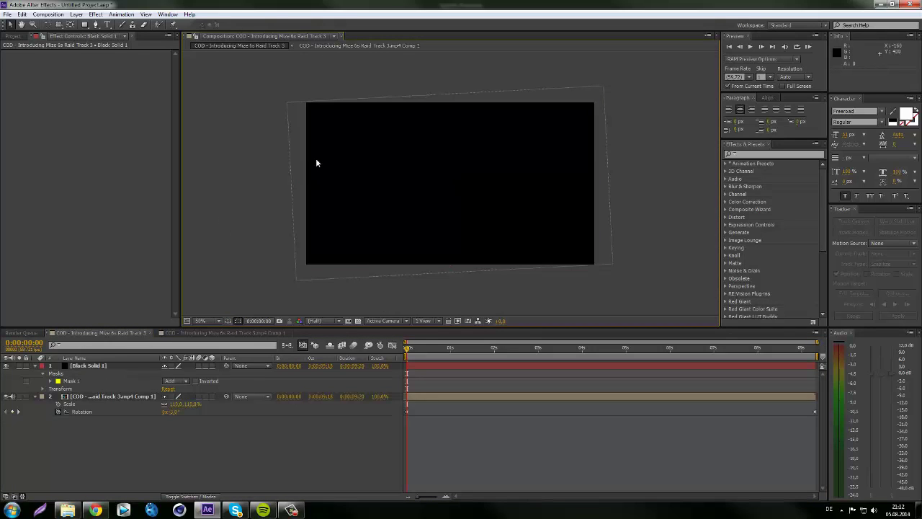
pyautogui.click(123, 366)
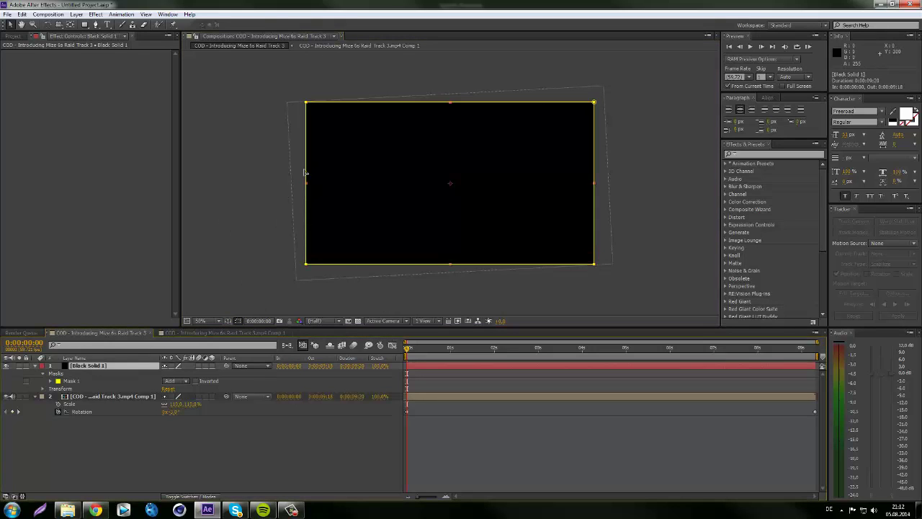
pyautogui.moveTo(305, 172); pyautogui.dragTo(189, 171)
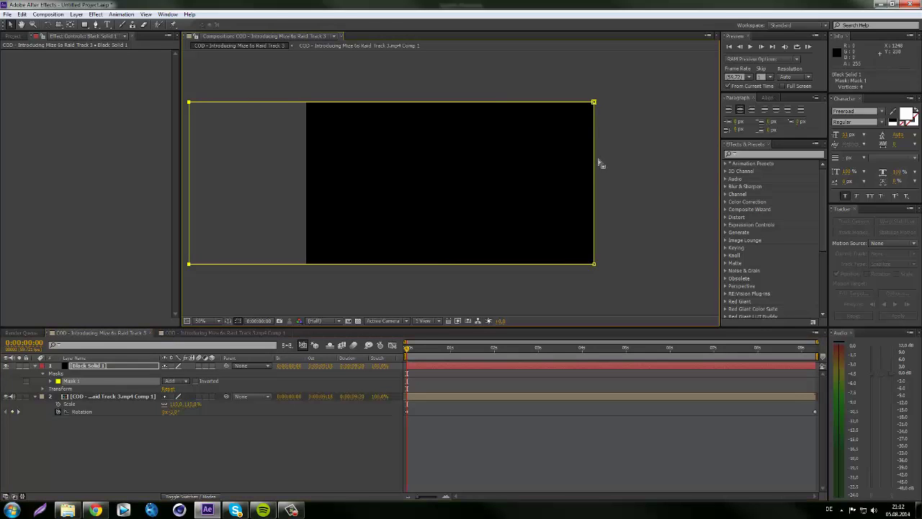
pyautogui.moveTo(595, 163); pyautogui.dragTo(751, 172)
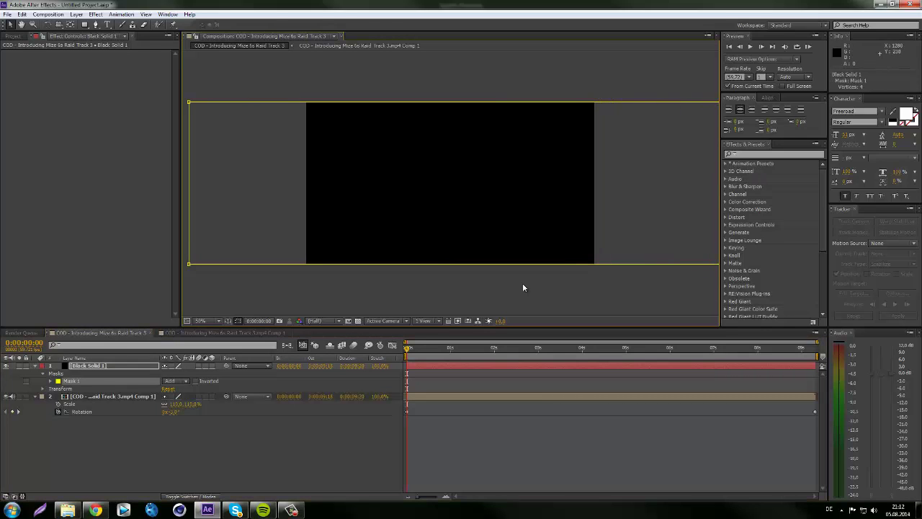
pyautogui.click(175, 383)
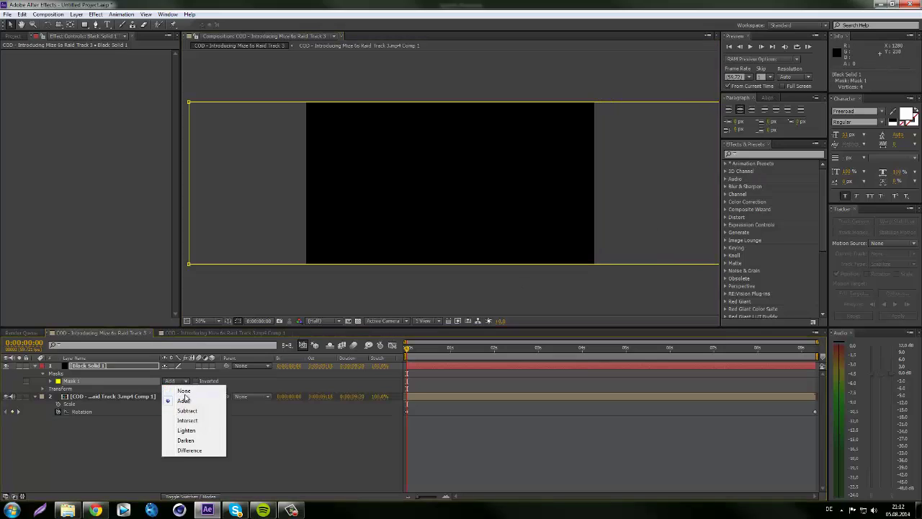
pyautogui.click(182, 407)
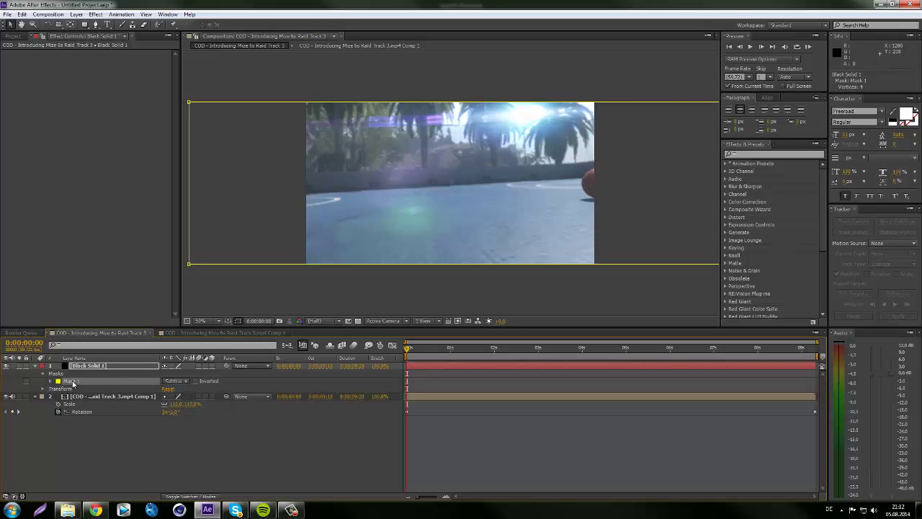
# Reduce Mask 1's Mask Expansion to form the letterbox bars, then hide the mask outline
pyautogui.click(50, 381)
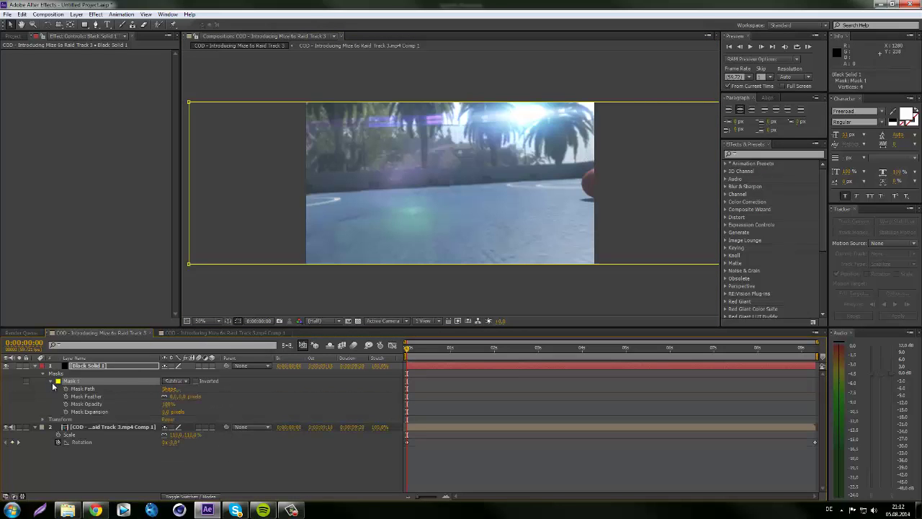
pyautogui.press('m')
pyautogui.press('m')
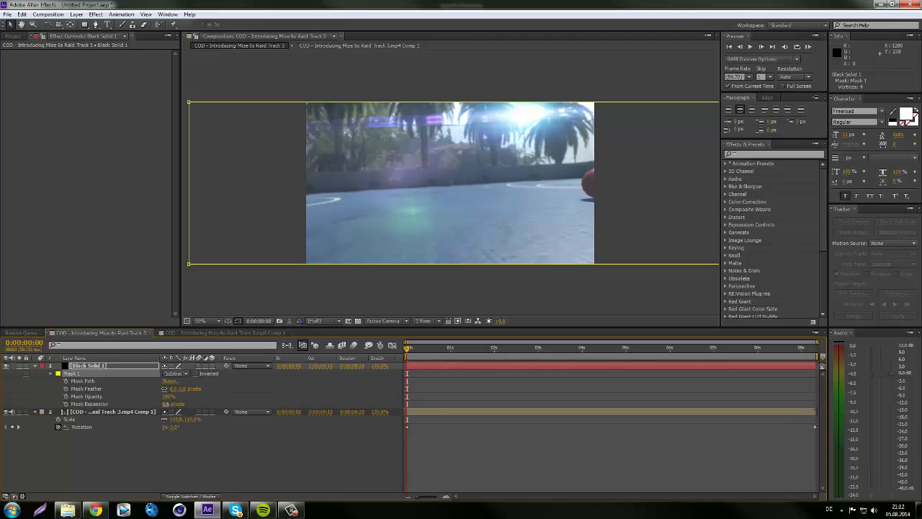
pyautogui.moveTo(164, 404); pyautogui.dragTo(144, 400)
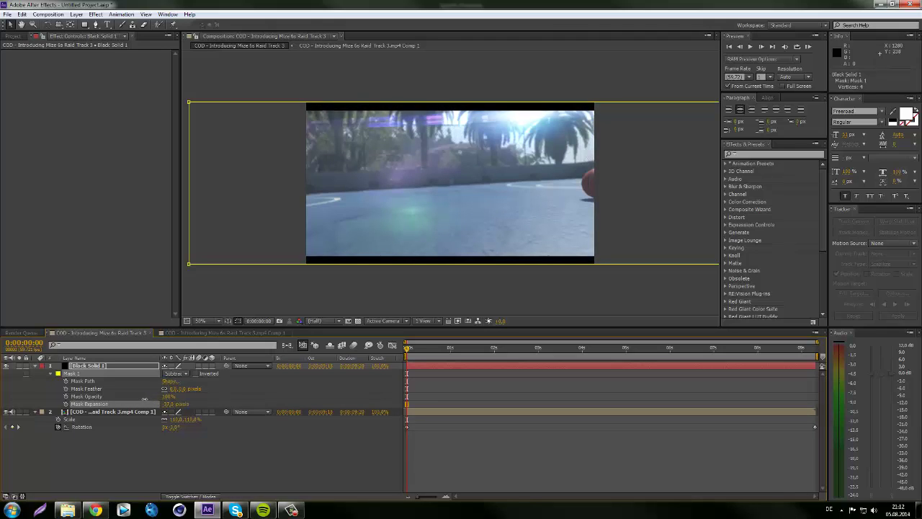
pyautogui.click(170, 404)
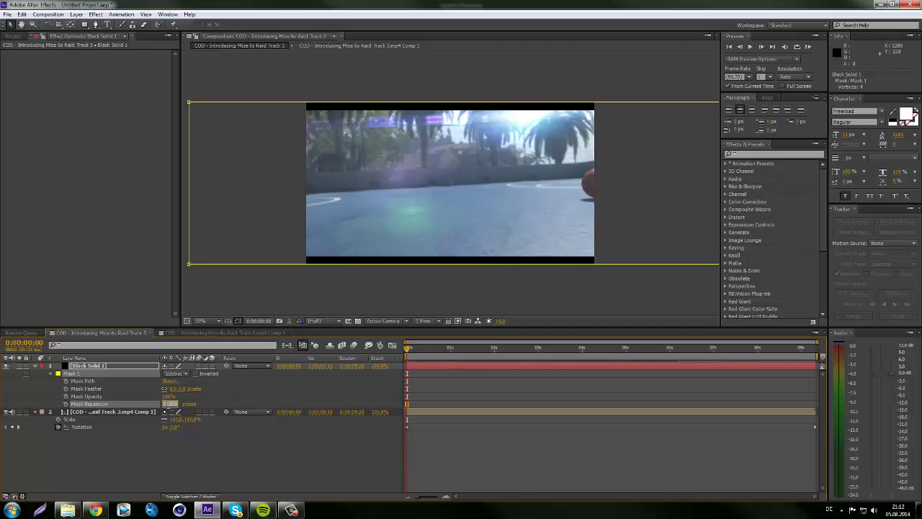
pyautogui.press('Return')
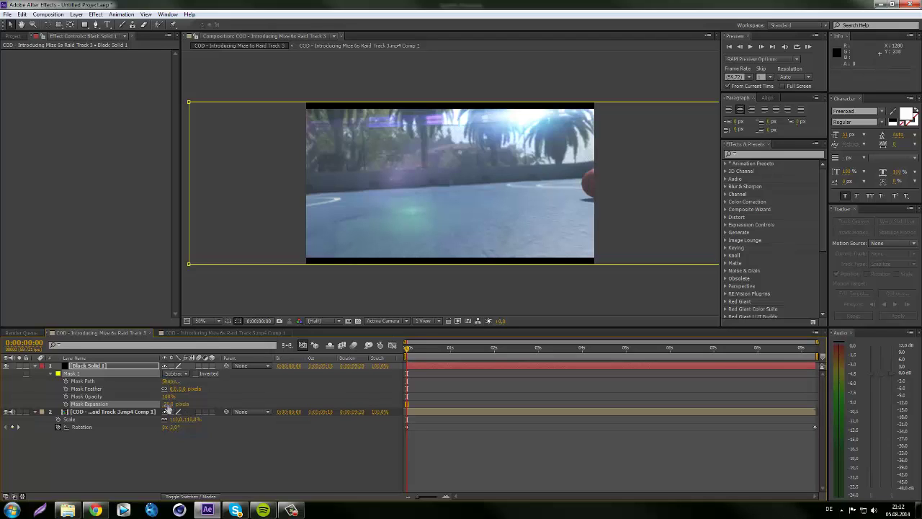
pyautogui.click(237, 320)
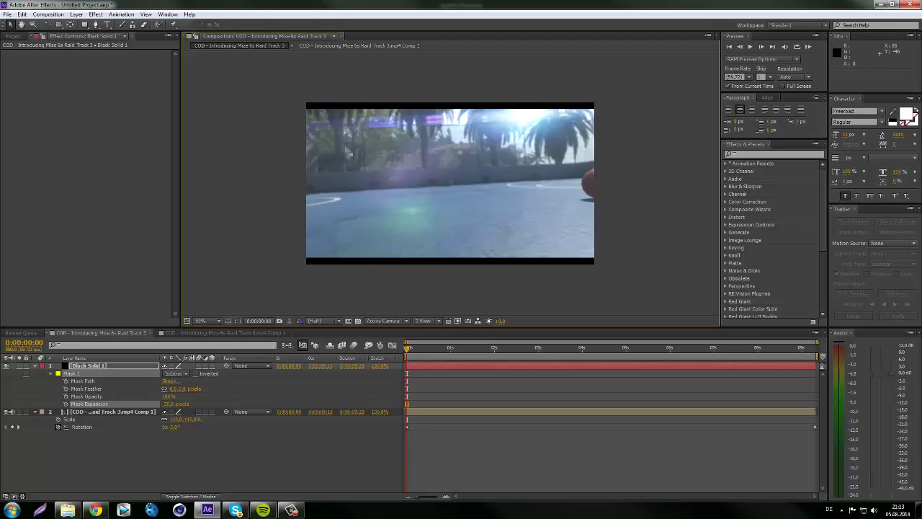
# Set the viewer to Fit up to 100% and scrub the clip end to end, ending on the first frame
pyautogui.click(213, 321)
pyautogui.click(220, 341)
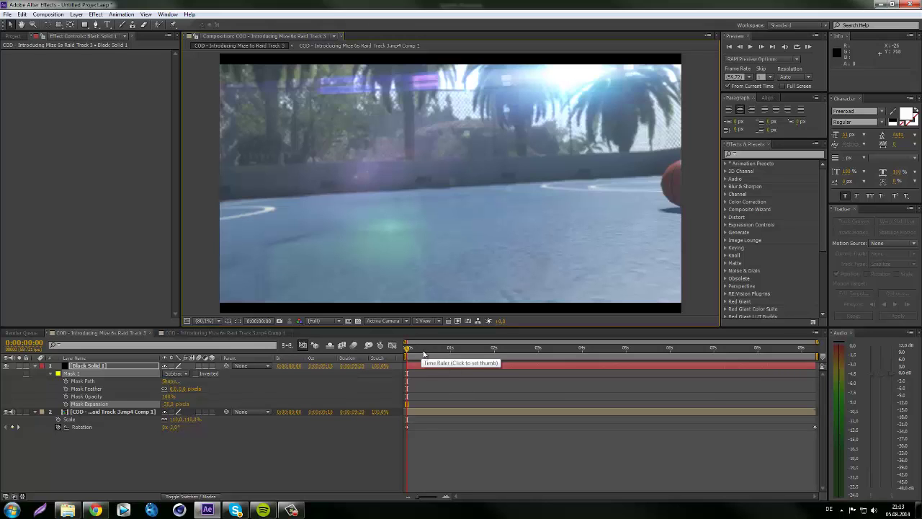
pyautogui.click(452, 350)
pyautogui.moveTo(452, 349); pyautogui.dragTo(613, 349)
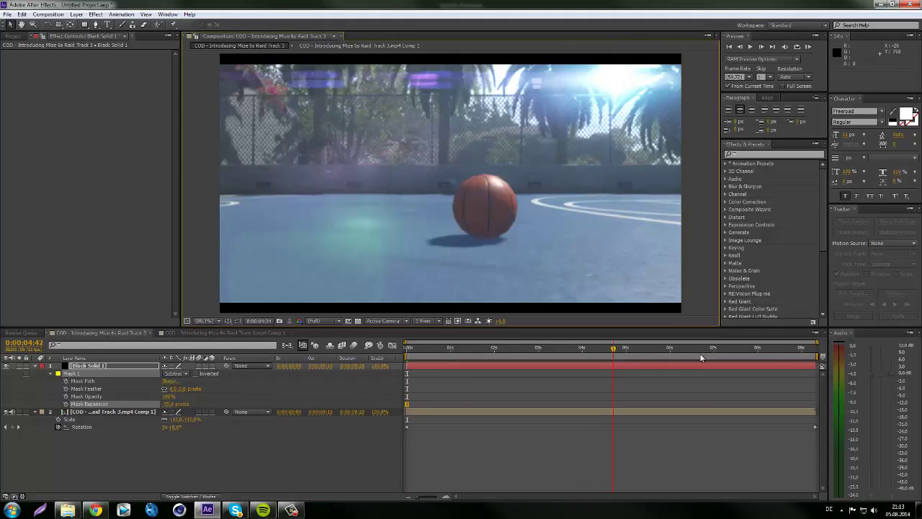
pyautogui.click(770, 350)
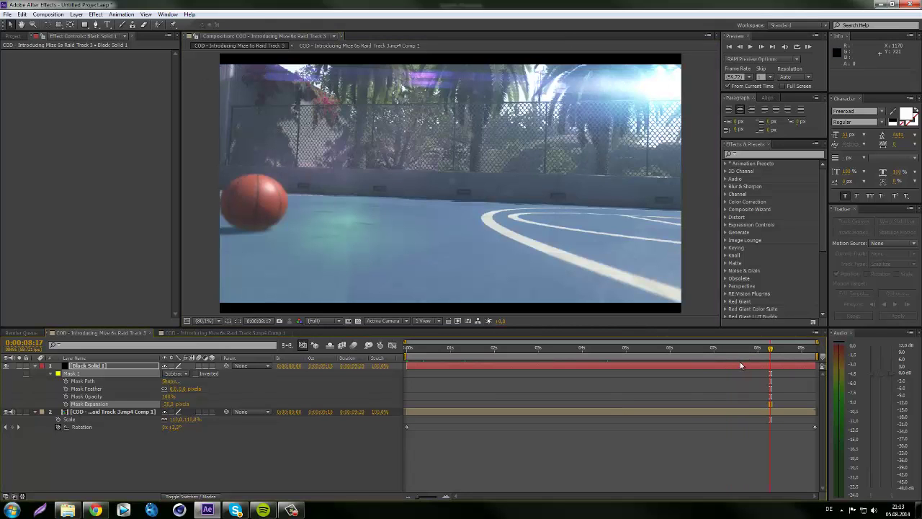
pyautogui.moveTo(770, 350); pyautogui.dragTo(705, 349)
pyautogui.moveTo(609, 360); pyautogui.dragTo(510, 363)
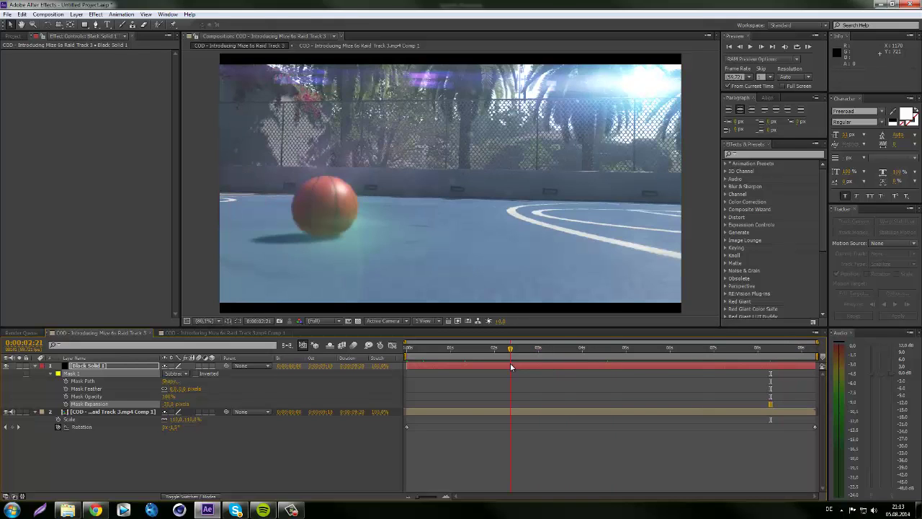
pyautogui.moveTo(437, 374); pyautogui.dragTo(409, 369)
pyautogui.click(420, 414)
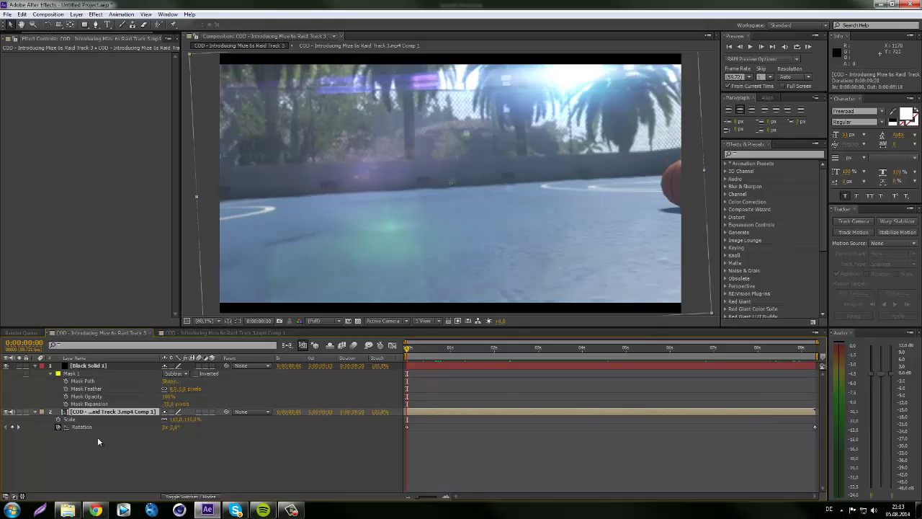
# Search presets for 'wiggle' and apply Wiggle Cinematics to the basketball comp layer
pyautogui.click(753, 152)
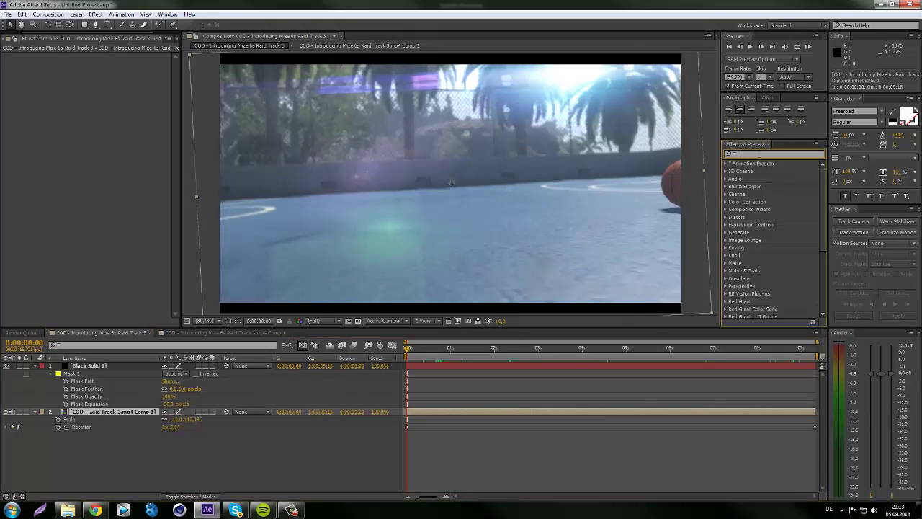
pyautogui.write('wiggle')
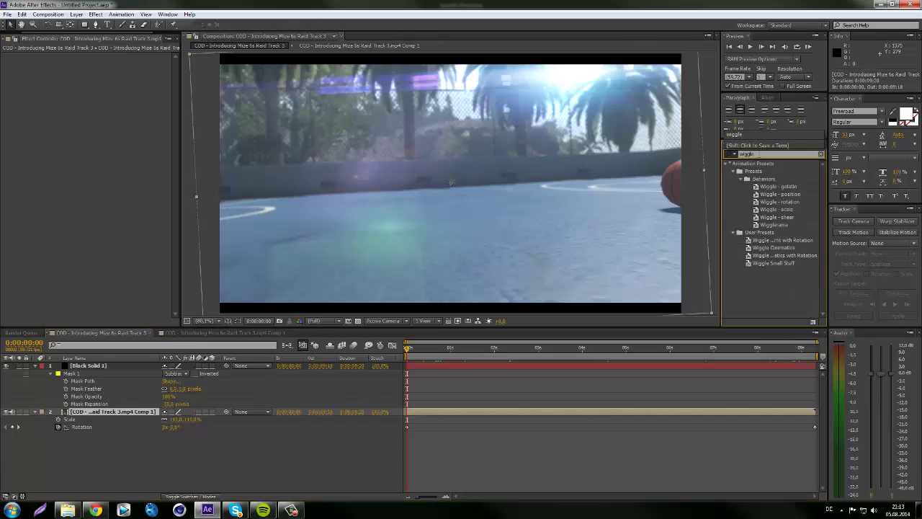
pyautogui.click(773, 249)
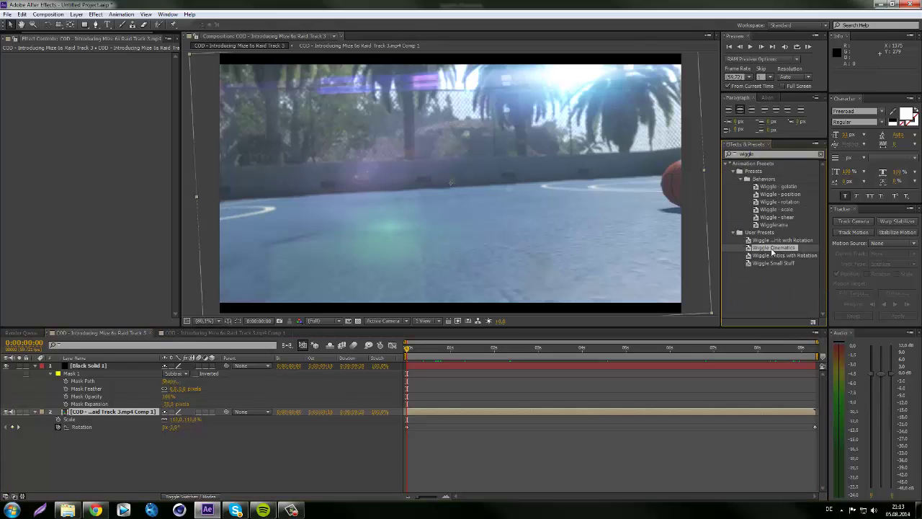
pyautogui.moveTo(772, 249); pyautogui.dragTo(431, 412)
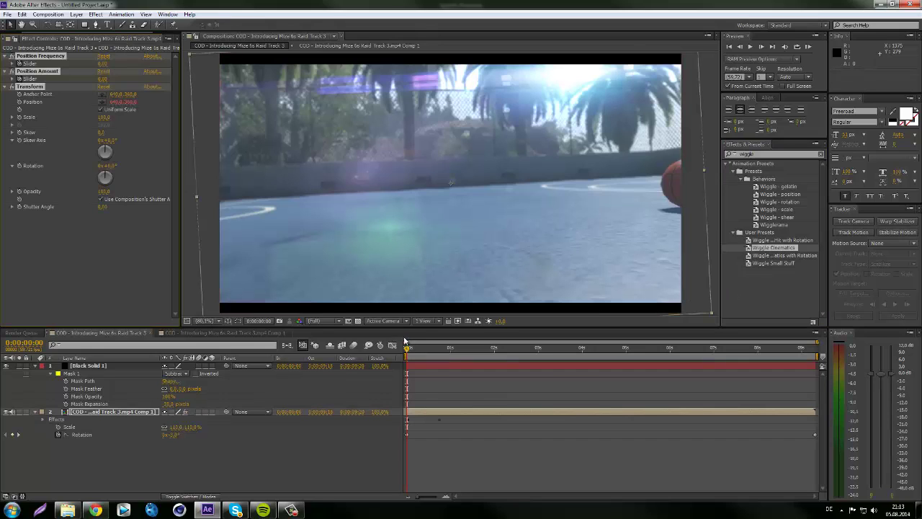
pyautogui.moveTo(408, 349); pyautogui.dragTo(527, 371)
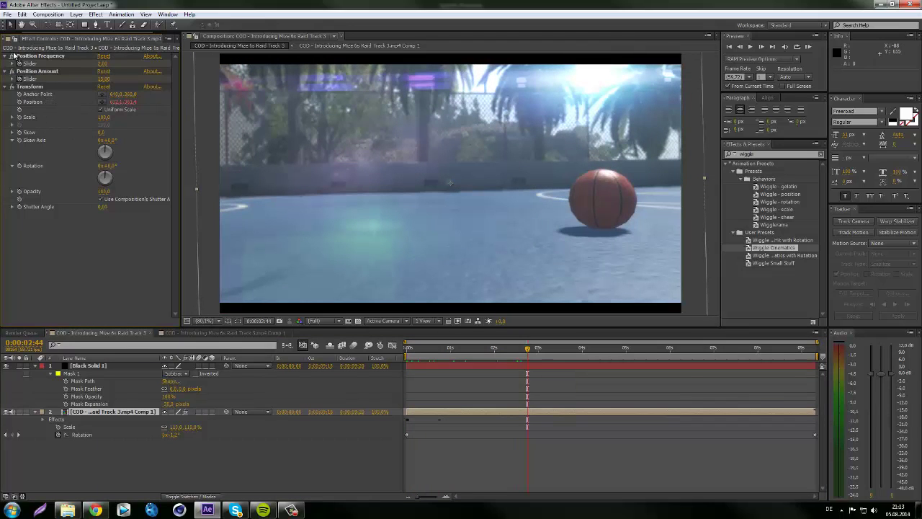
# Delete the Wiggle Cinematics effects and apply the wiggle preset with rotation instead
pyautogui.click(40, 57)
pyautogui.keyDown('shift'); pyautogui.click(41, 87); pyautogui.keyUp('shift')
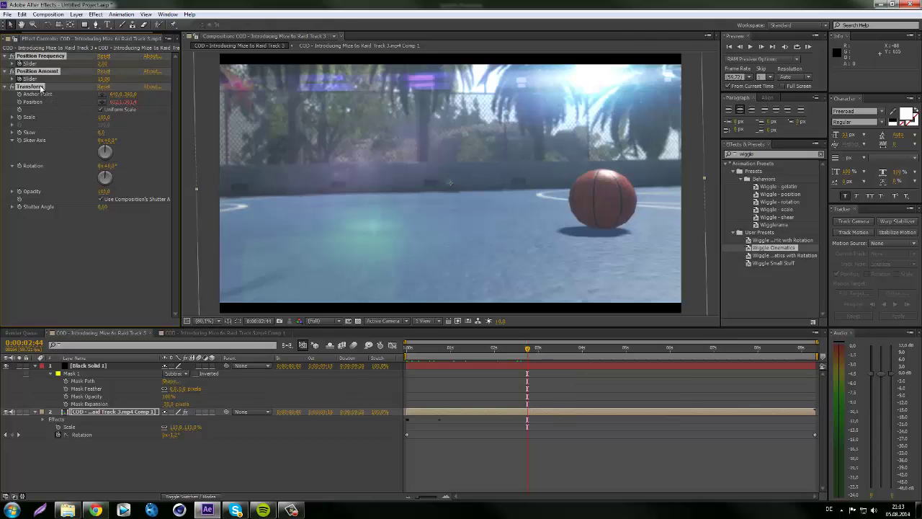
pyautogui.press('Delete')
pyautogui.click(784, 256)
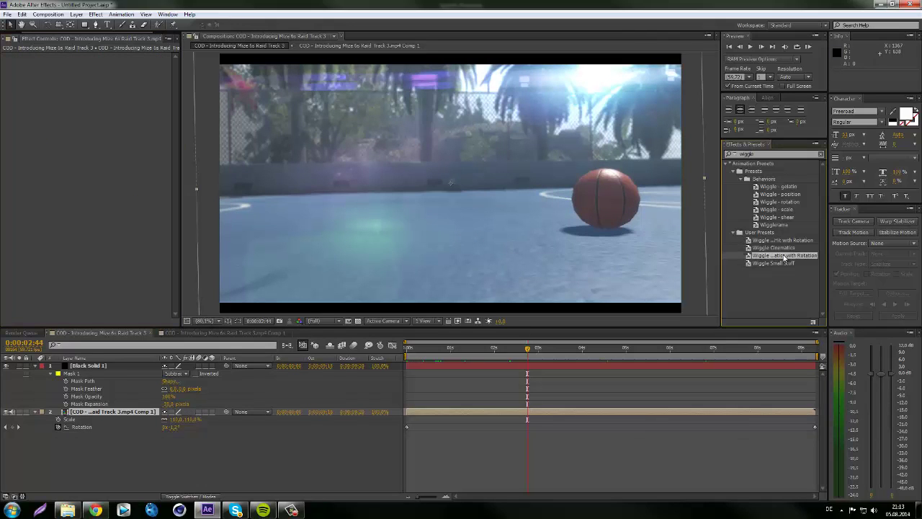
pyautogui.moveTo(789, 257); pyautogui.dragTo(448, 411)
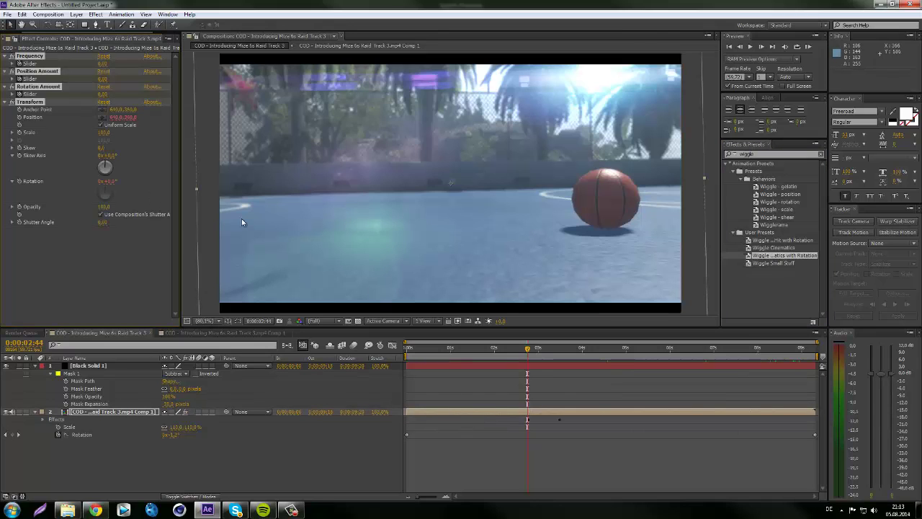
pyautogui.moveTo(528, 348)
pyautogui.mouseDown()
pyautogui.moveTo(542, 357)
pyautogui.moveTo(534, 355)
pyautogui.mouseUp()
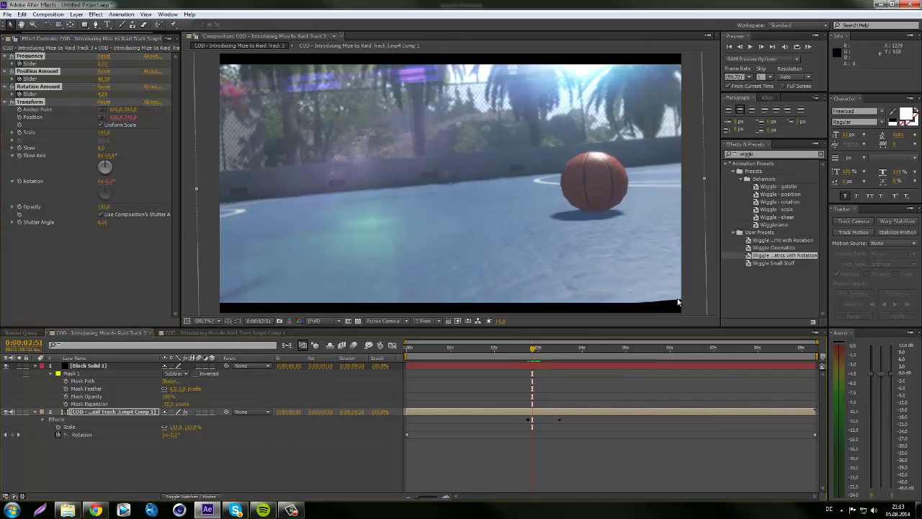
pyautogui.click(45, 412)
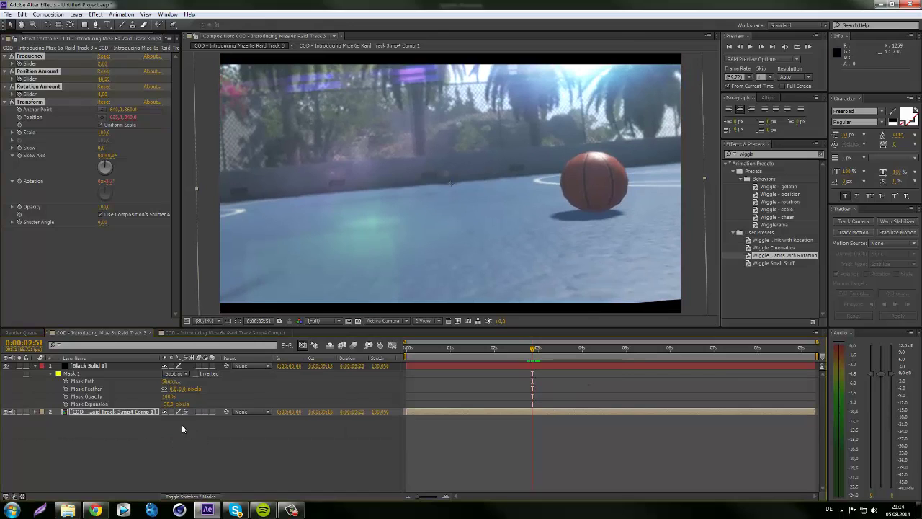
# Preview the shake around three seconds in, then return to the start of the timeline
pyautogui.press('s')
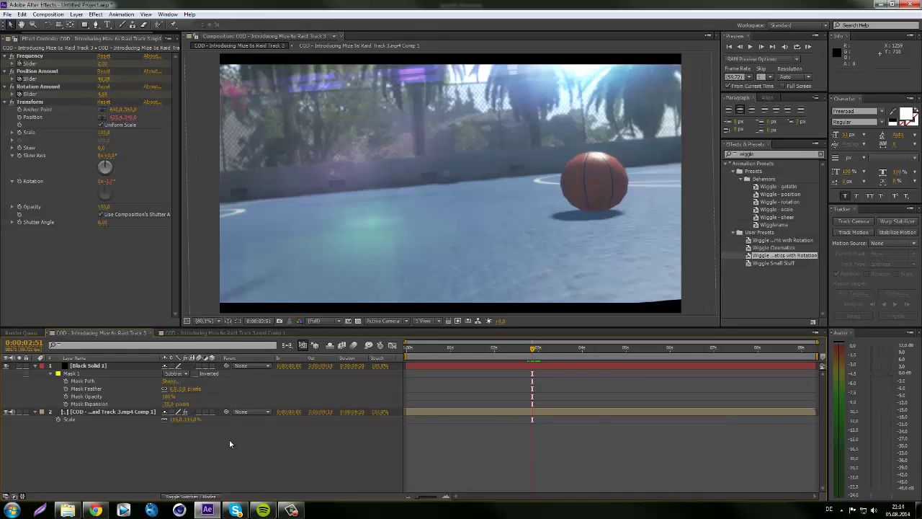
pyautogui.click(230, 444)
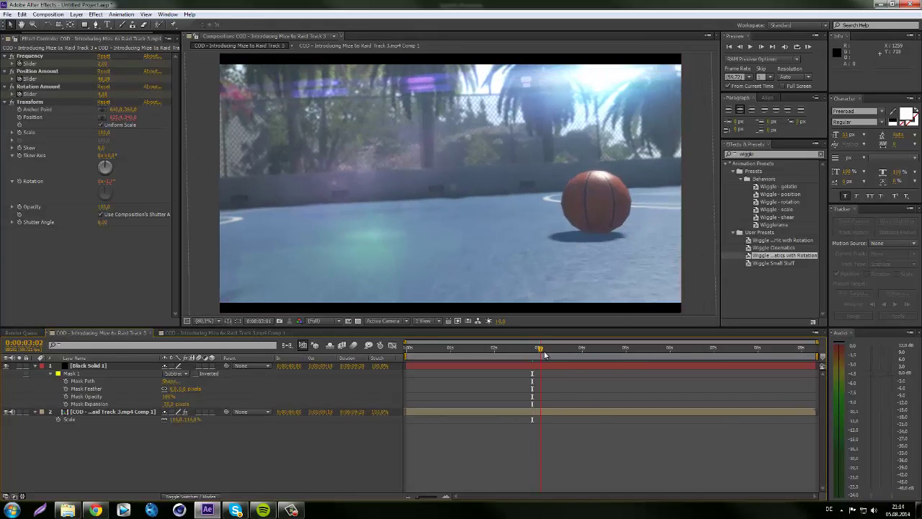
pyautogui.moveTo(535, 351); pyautogui.dragTo(569, 364)
pyautogui.press('Home')
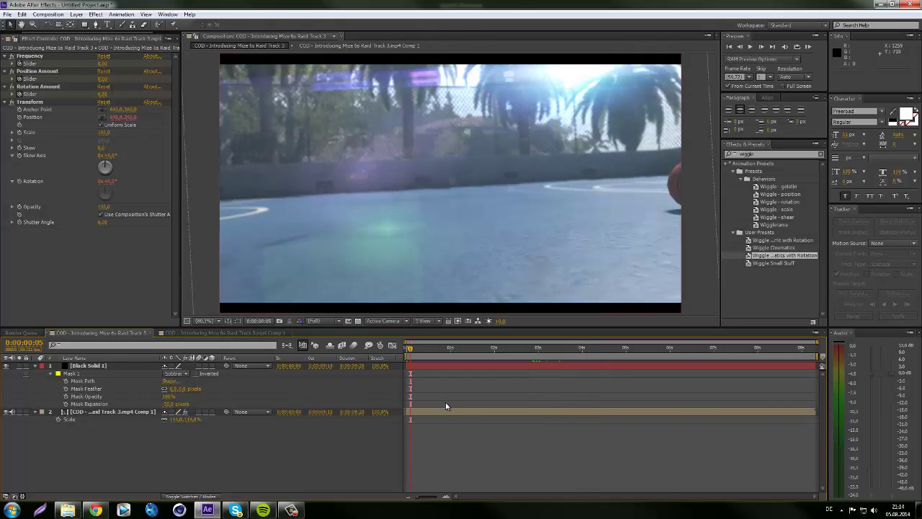
# Select every effect on the basketball comp layer, including Transform, and delete them
pyautogui.click(456, 410)
pyautogui.press('u')
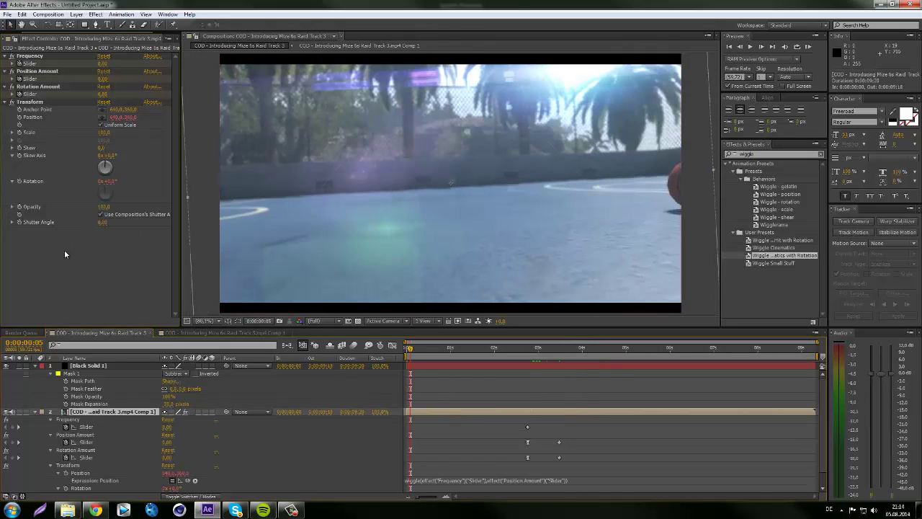
pyautogui.click(44, 101)
pyautogui.keyDown('shift'); pyautogui.click(40, 55); pyautogui.keyUp('shift')
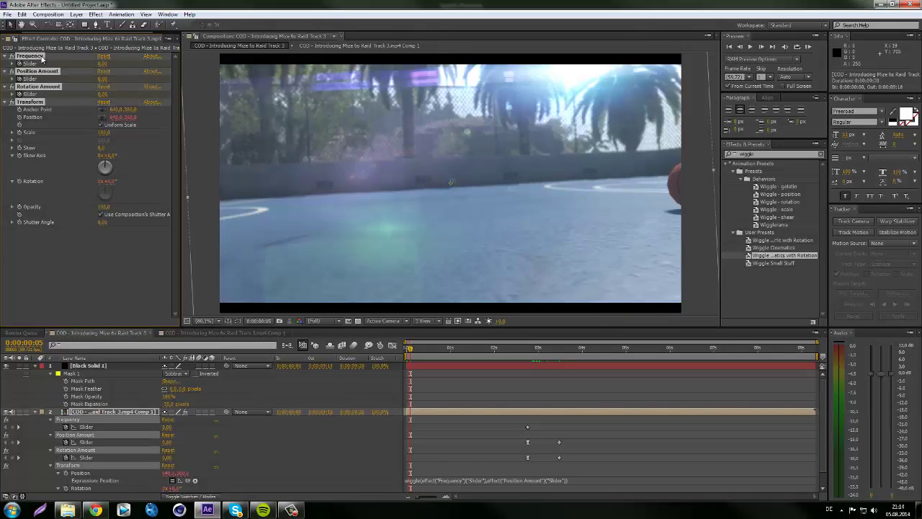
pyautogui.press('Delete')
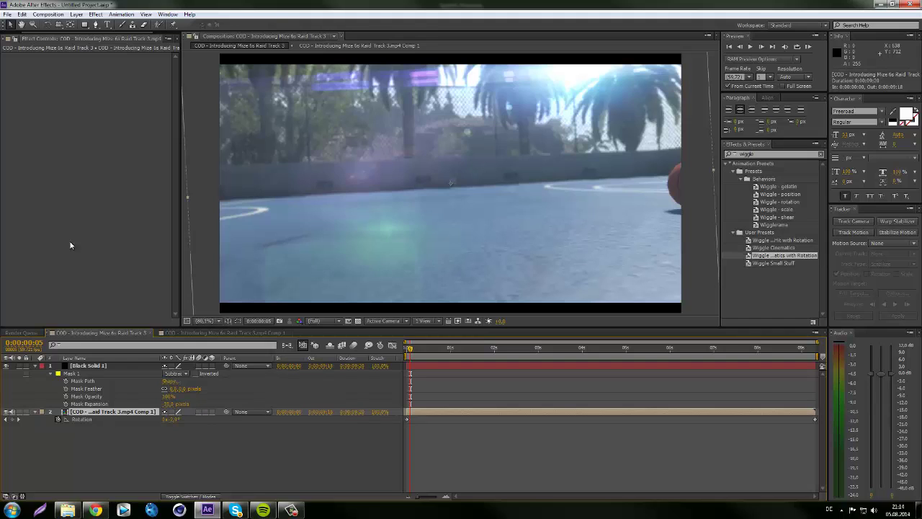
# Add a Slider Control effect to the comp layer and duplicate it into Slider Control 2 and 3
pyautogui.rightClick(54, 112)
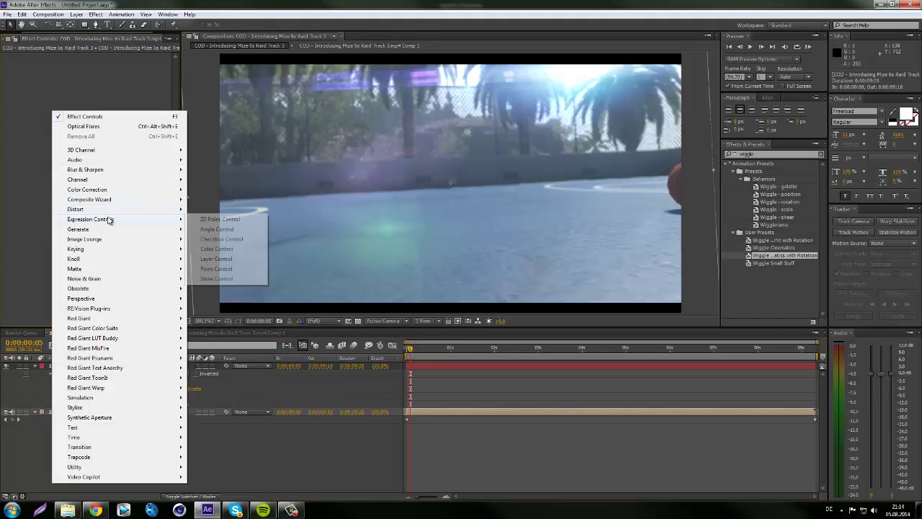
pyautogui.moveTo(96, 220)
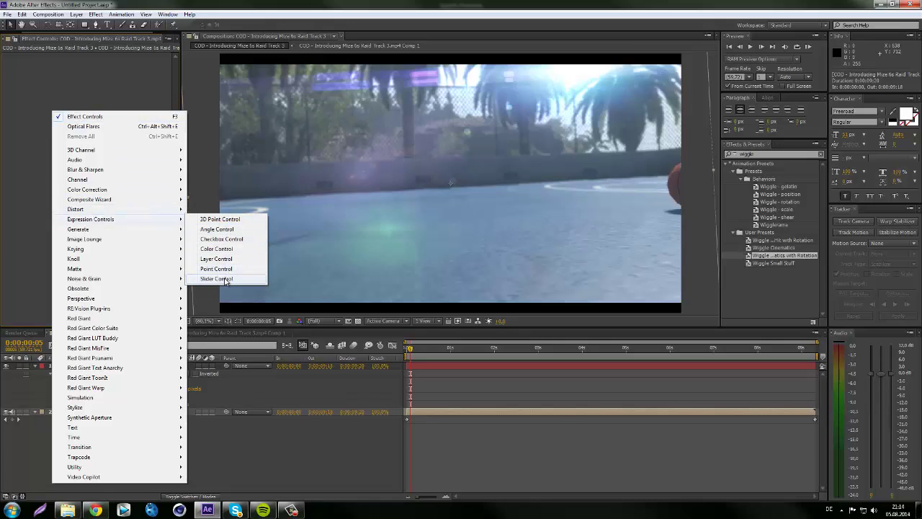
pyautogui.click(225, 278)
pyautogui.click(63, 92)
pyautogui.click(32, 57)
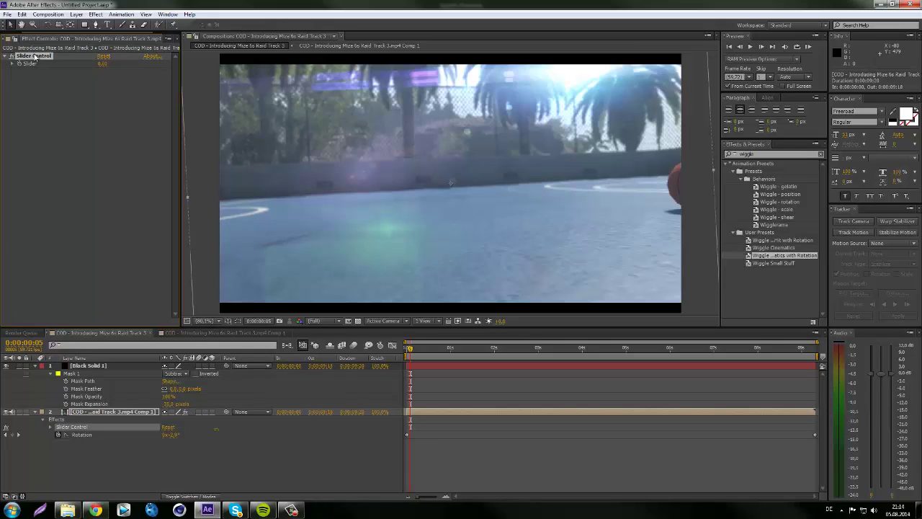
pyautogui.hotkey('ctrl', 'd')
pyautogui.hotkey('ctrl', 'd')
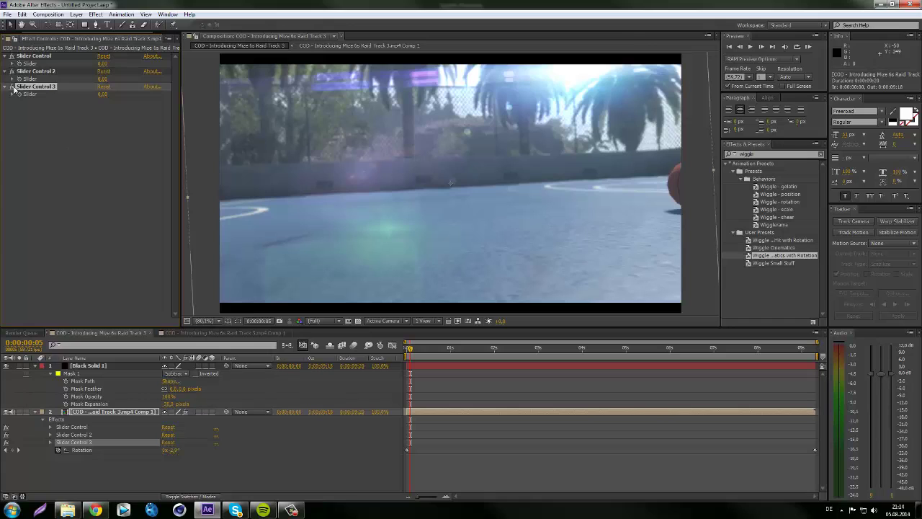
# At the first frame, set Slider Control to 1 and Slider Control 2 to 50
pyautogui.click(407, 349)
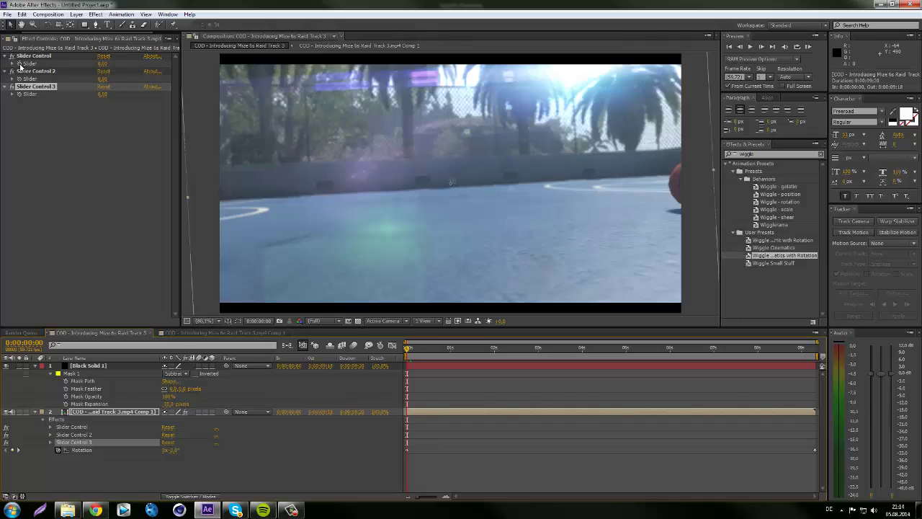
pyautogui.click(36, 56)
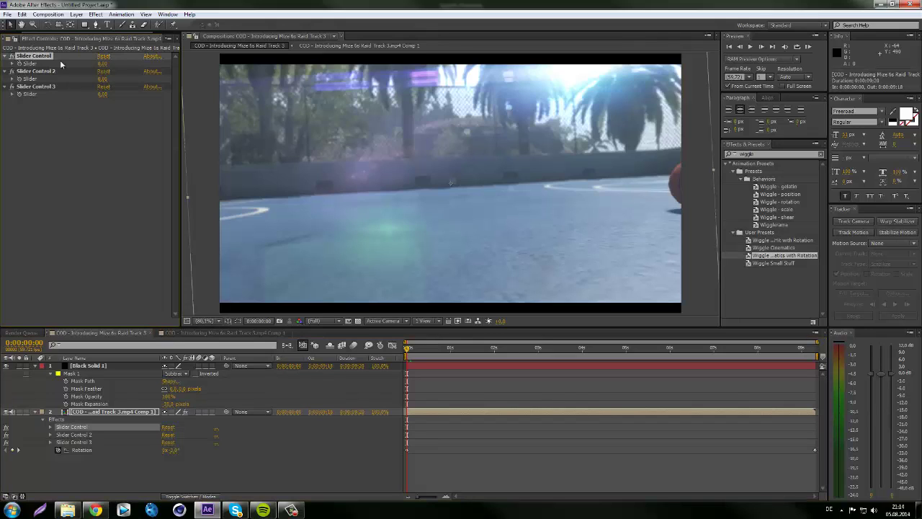
pyautogui.click(103, 63)
pyautogui.write('1')
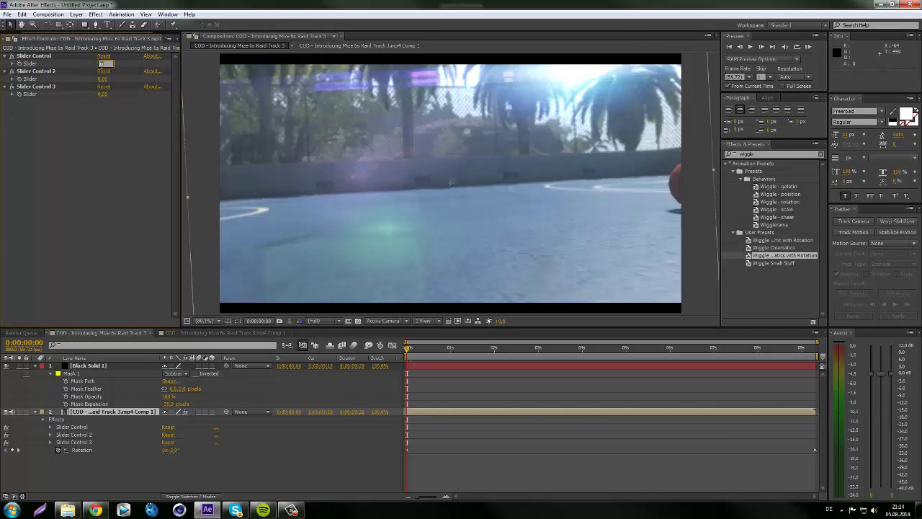
pyautogui.press('Return')
pyautogui.click(103, 79)
pyautogui.write('50')
pyautogui.press('Return')
# One frame later, set all three slider values to 0
pyautogui.click(763, 51)
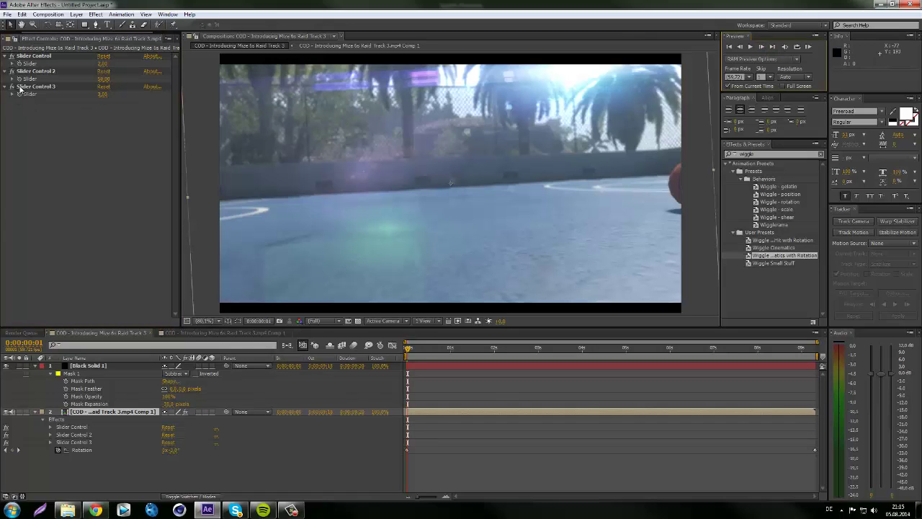
pyautogui.click(34, 56)
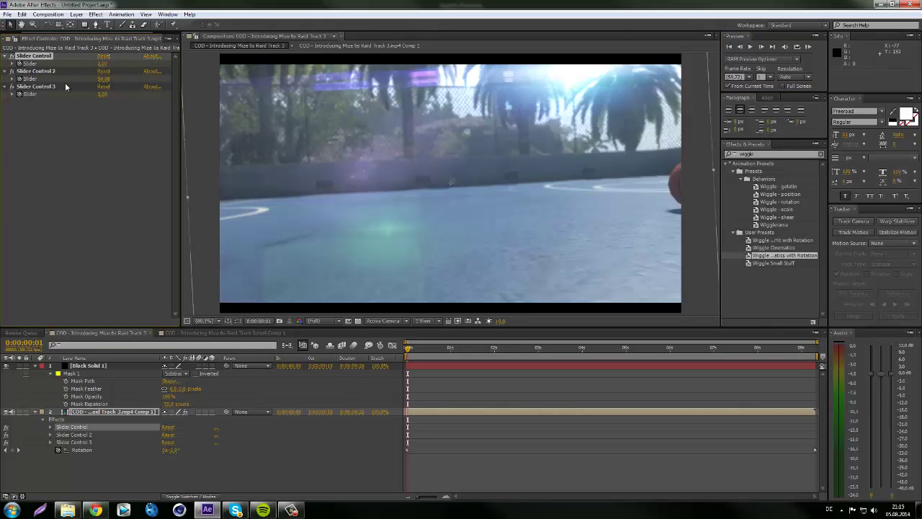
pyautogui.click(741, 49)
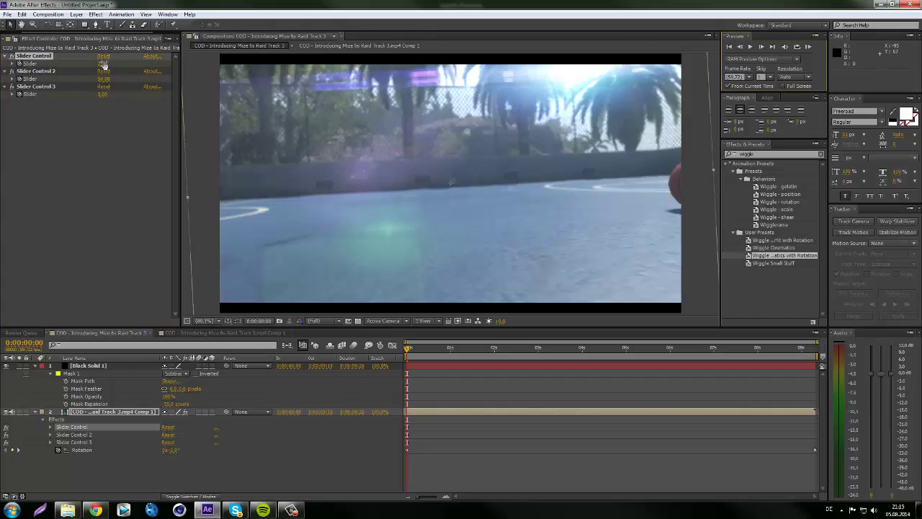
pyautogui.click(103, 64)
pyautogui.write('0')
pyautogui.click(103, 78)
pyautogui.write('0')
pyautogui.click(103, 94)
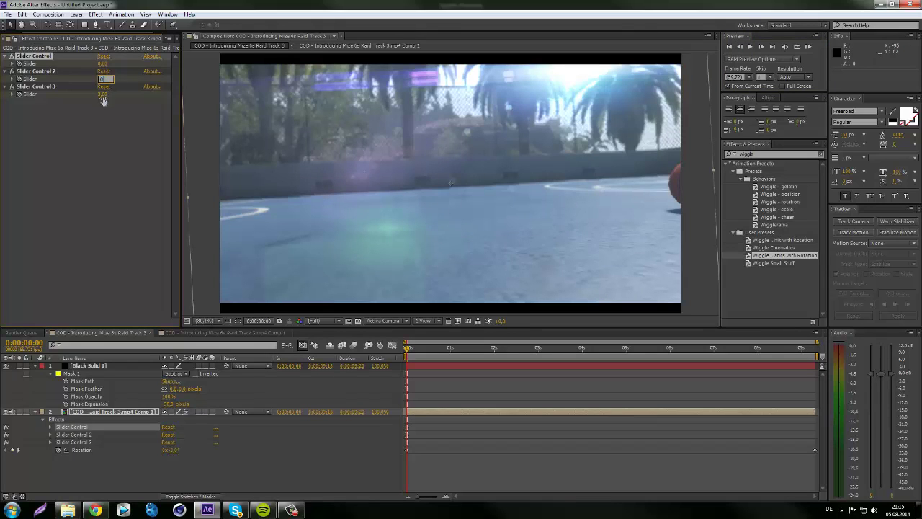
pyautogui.write('0')
pyautogui.press('Return')
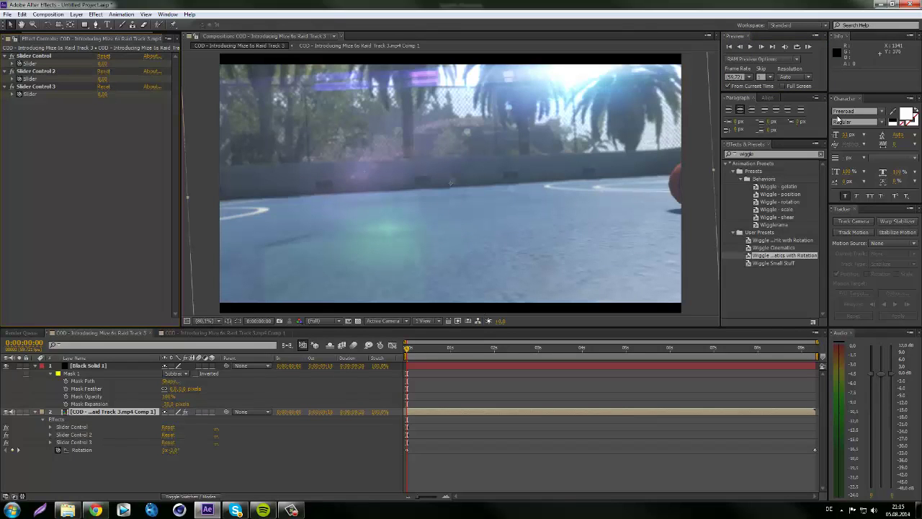
# At 0:00:00:54, set Slider Control 2 to 15 and Slider Control 3 to 0, then reveal keyframes
pyautogui.click(764, 48)
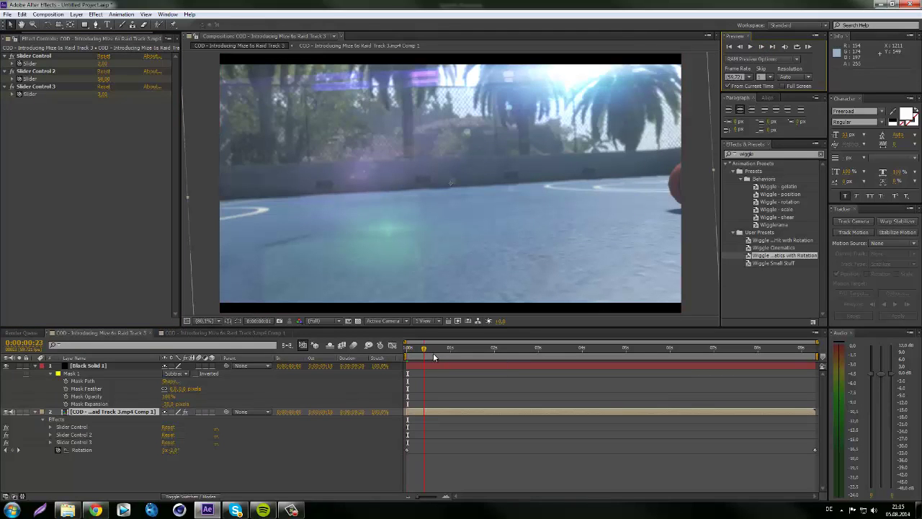
pyautogui.moveTo(434, 357); pyautogui.dragTo(447, 356)
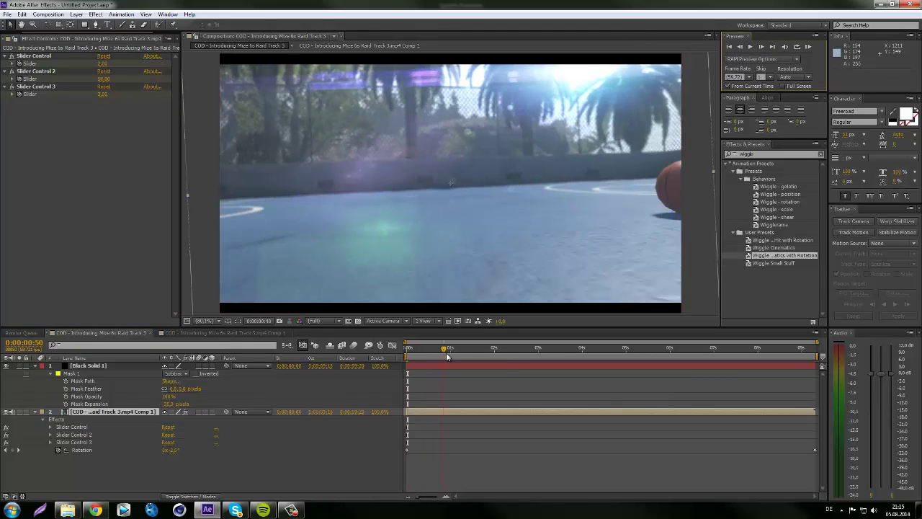
pyautogui.click(104, 79)
pyautogui.write('15')
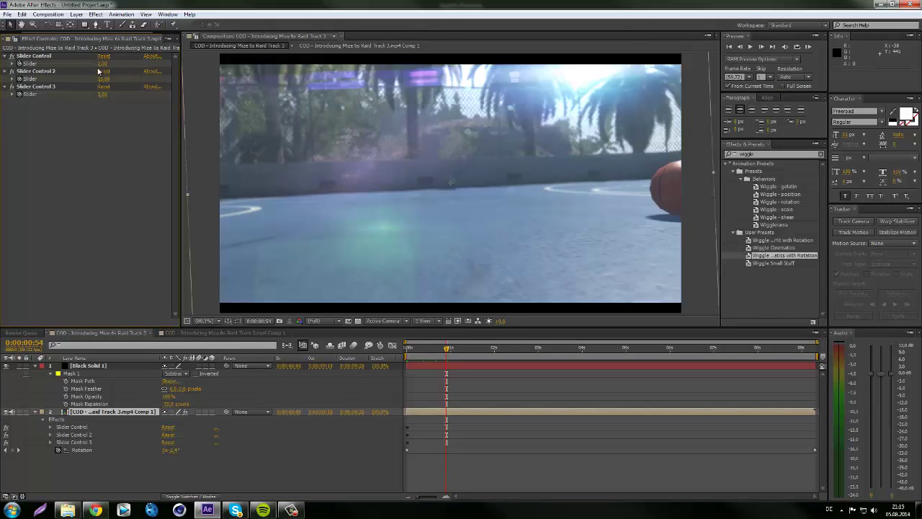
pyautogui.press('Return')
pyautogui.click(38, 58)
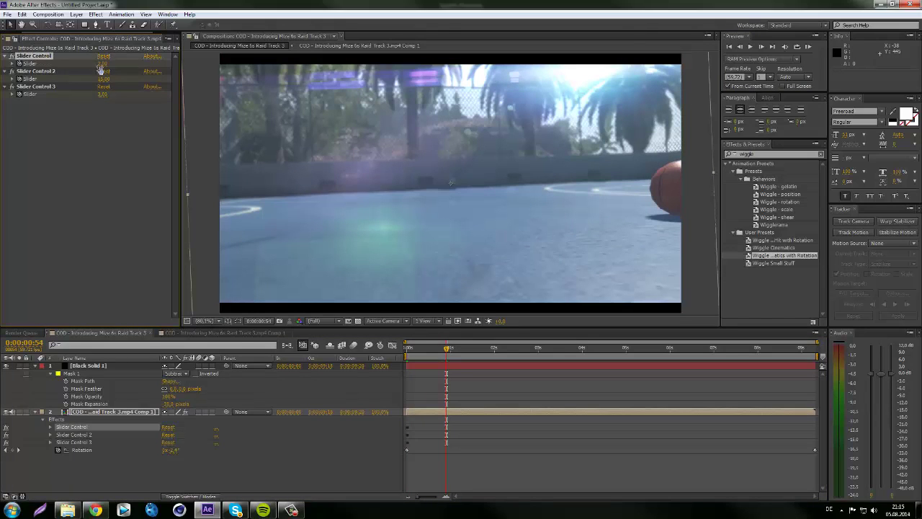
pyautogui.click(105, 94)
pyautogui.write('0')
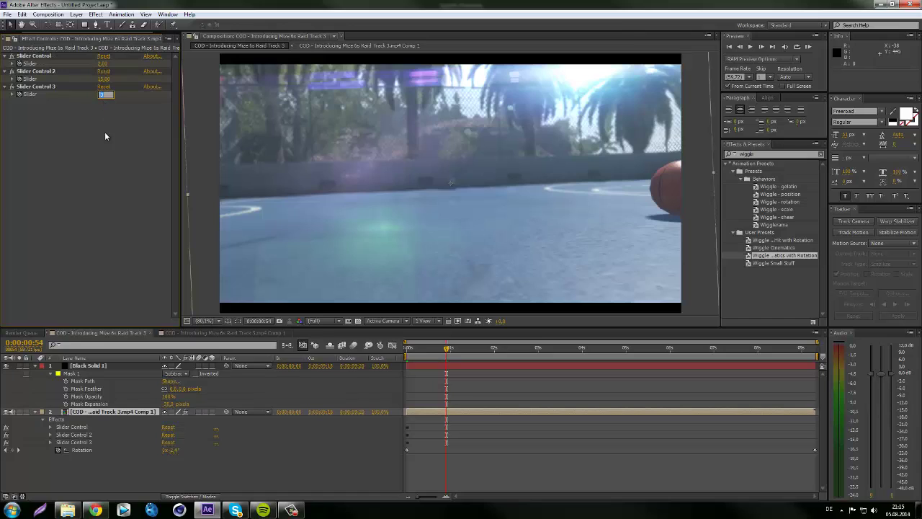
pyautogui.click(103, 126)
pyautogui.press('u')
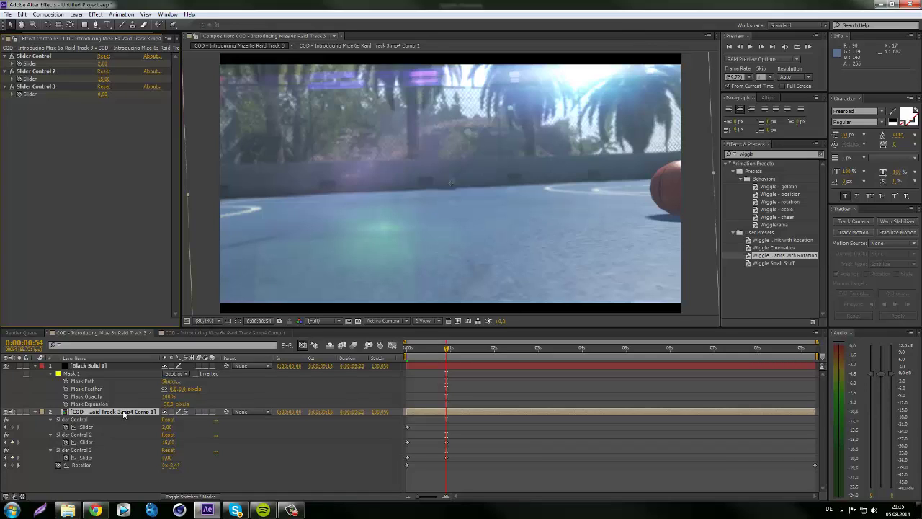
# Show the nested layer's Position and Rotation properties at the start of the clip
pyautogui.hotkey('shift', 'p')
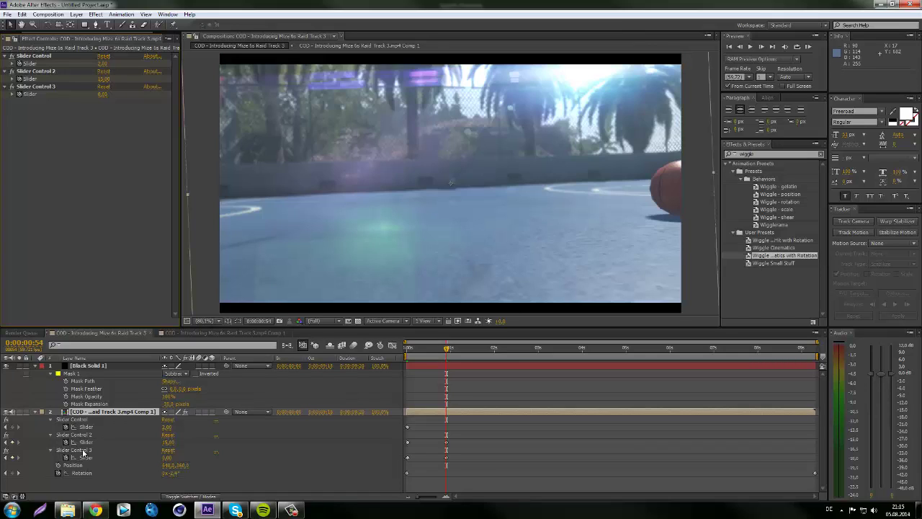
pyautogui.hotkey('shift', 'r')
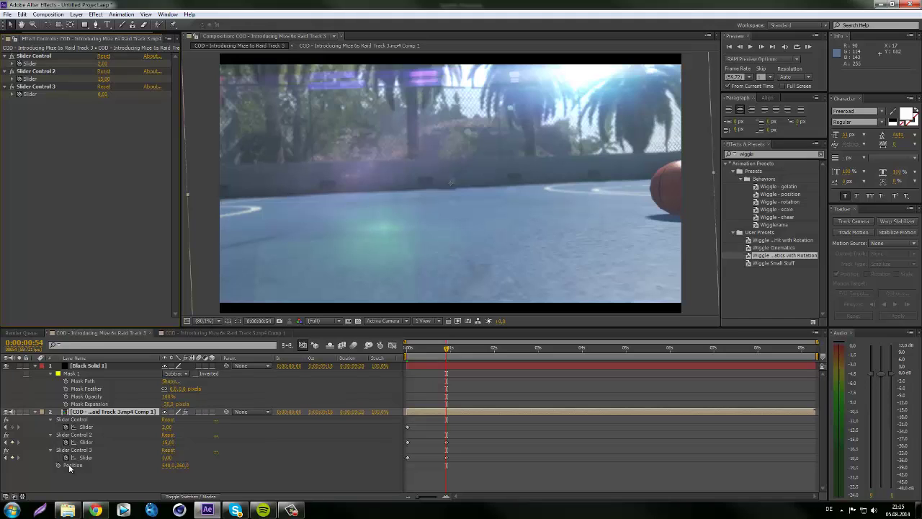
pyautogui.hotkey('shift', 'r')
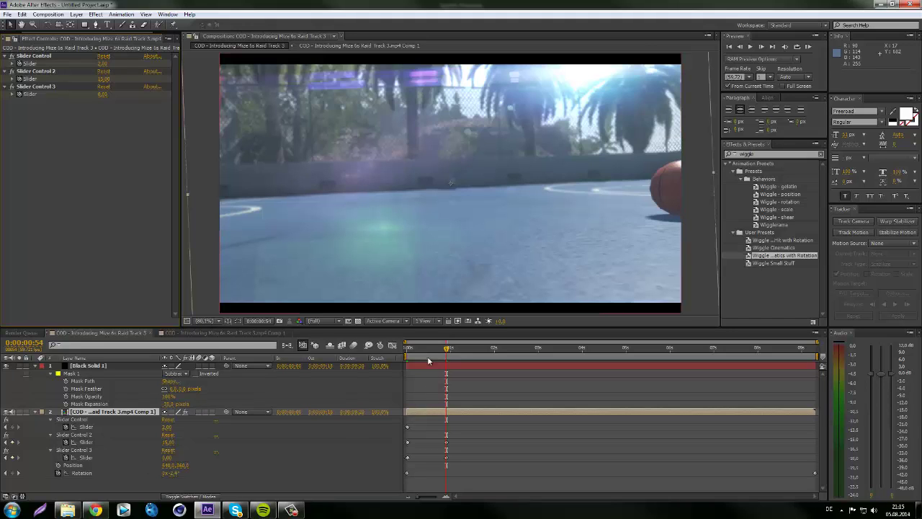
pyautogui.moveTo(424, 350); pyautogui.dragTo(406, 349)
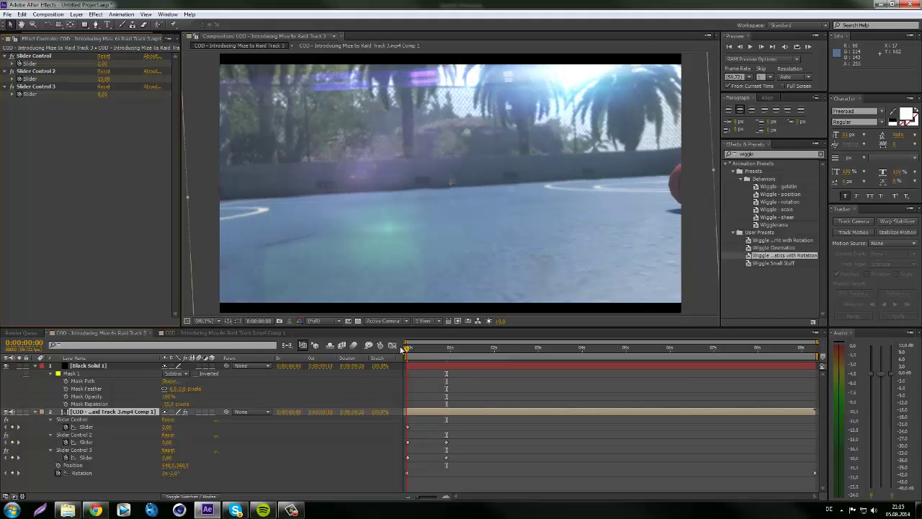
# Add a Position wiggle expression using Slider Control for frequency and Slider Control 2 for amount
pyautogui.keyDown('alt'); pyautogui.click(58, 466); pyautogui.keyUp('alt')
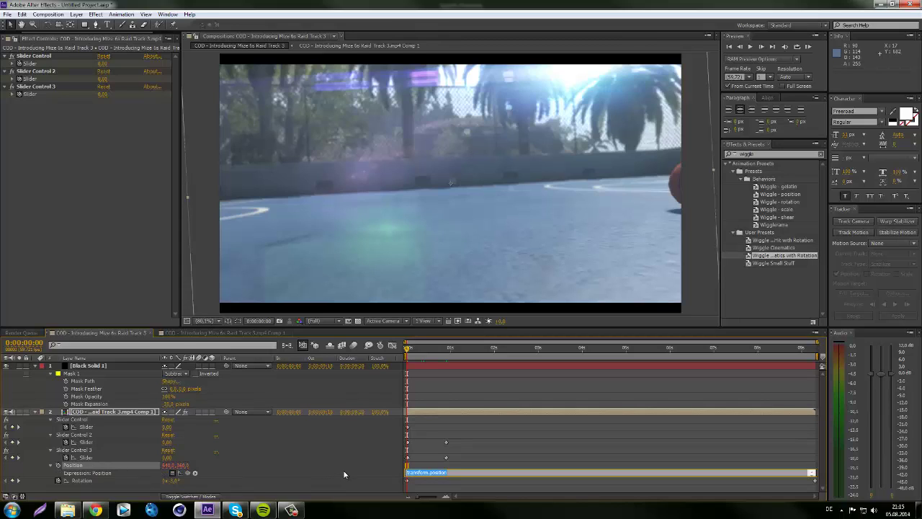
pyautogui.write('wiggle(')
pyautogui.moveTo(189, 473); pyautogui.dragTo(86, 428)
pyautogui.moveTo(193, 473); pyautogui.dragTo(89, 446)
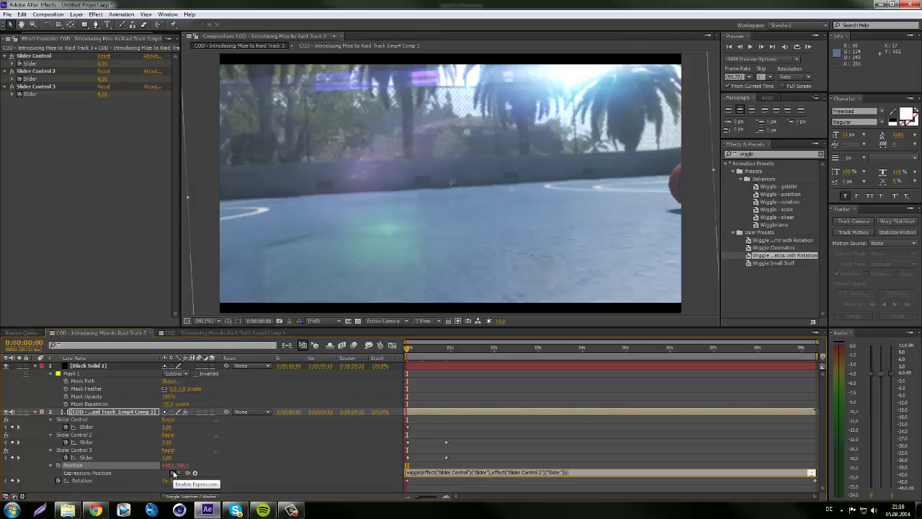
pyautogui.click(361, 470)
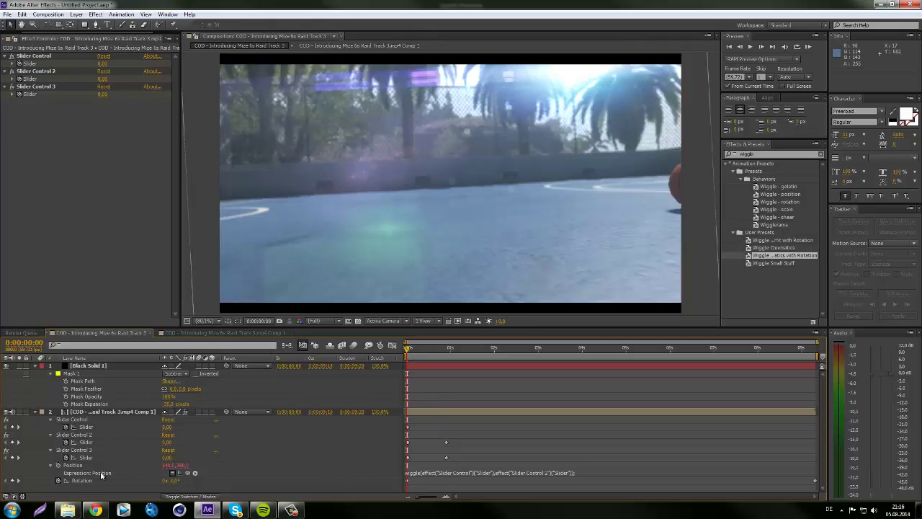
# Add a Rotation wiggle expression using Slider Control for frequency and Slider Control 3 for amount
pyautogui.keyDown('alt'); pyautogui.click(59, 482); pyautogui.keyUp('alt')
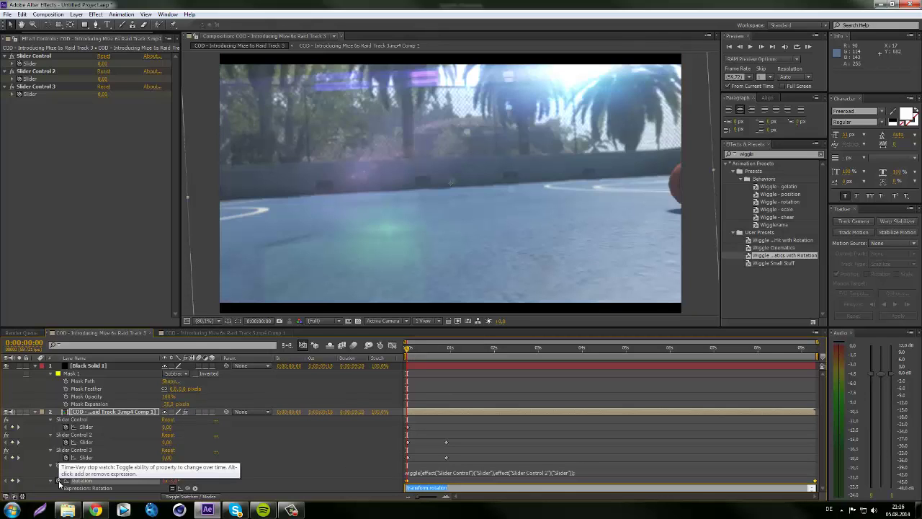
pyautogui.write('wiggle(')
pyautogui.moveTo(186, 488); pyautogui.dragTo(91, 429)
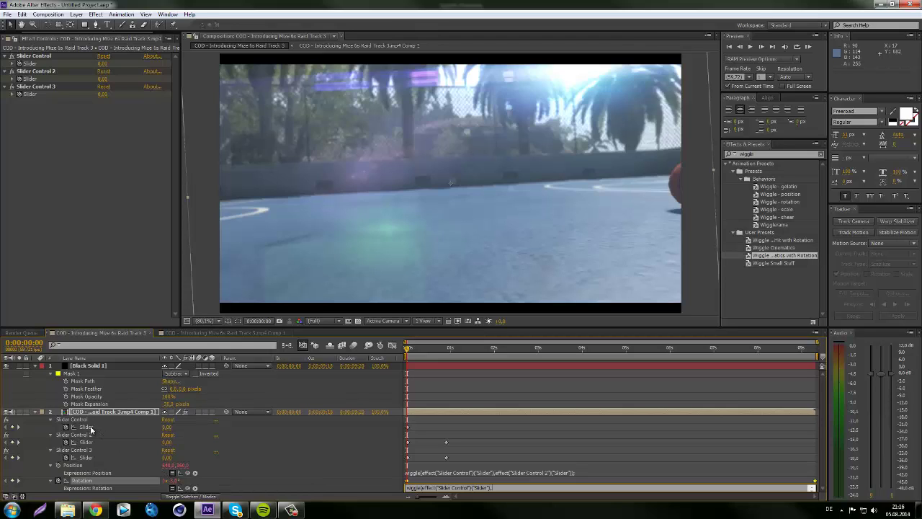
pyautogui.moveTo(186, 488); pyautogui.dragTo(96, 457)
pyautogui.click(483, 432)
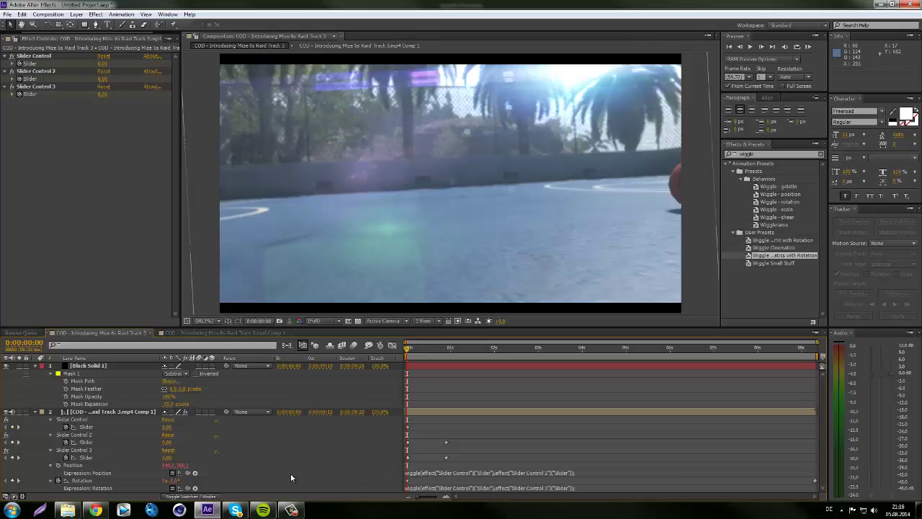
# Scrub forward, then play the comp from the start to check the shake
pyautogui.click(411, 351)
pyautogui.moveTo(411, 351); pyautogui.dragTo(513, 394)
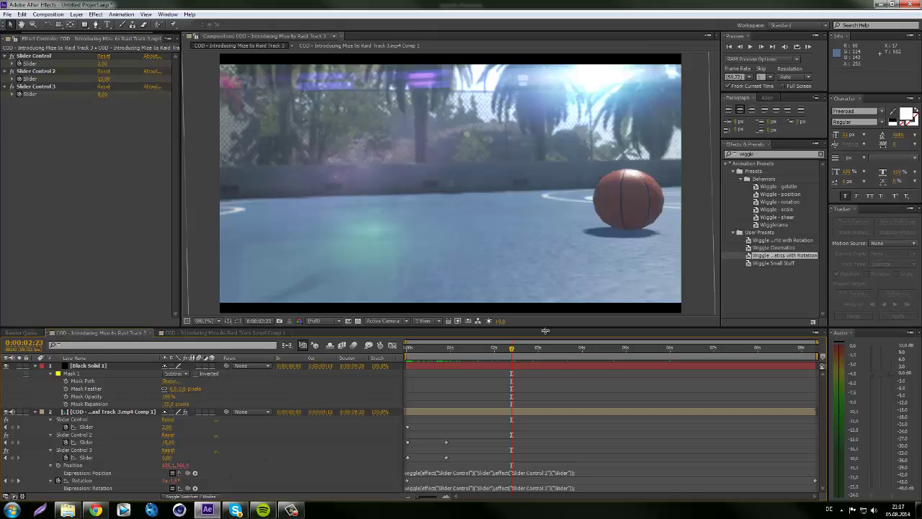
pyautogui.press('Home')
pyautogui.press('space')
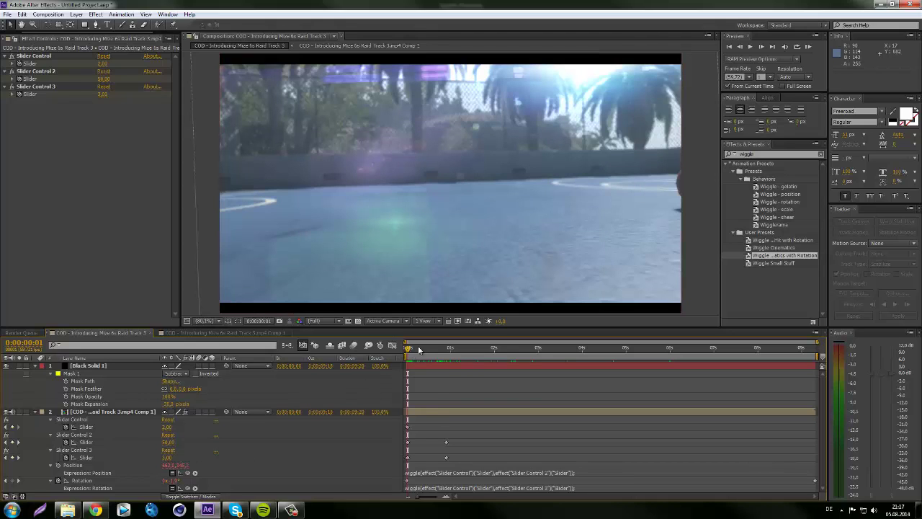
# Scrub to where the basketball appears, then collapse the nested layer and Black Solid 1 properties
pyautogui.moveTo(415, 353); pyautogui.dragTo(446, 353)
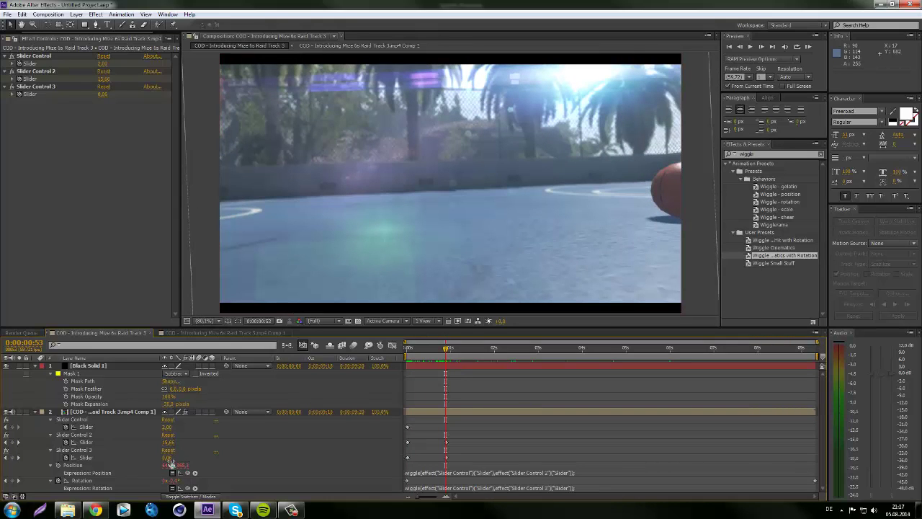
pyautogui.click(18, 457)
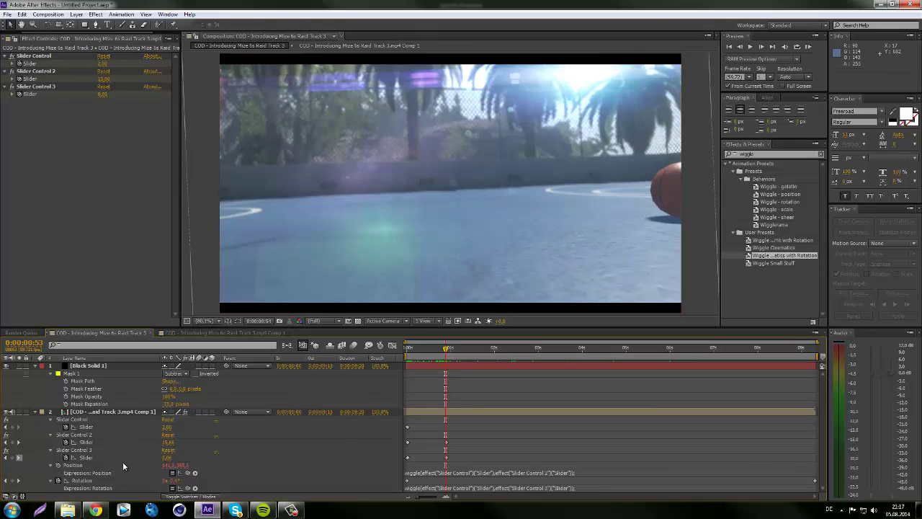
pyautogui.moveTo(446, 353); pyautogui.dragTo(587, 363)
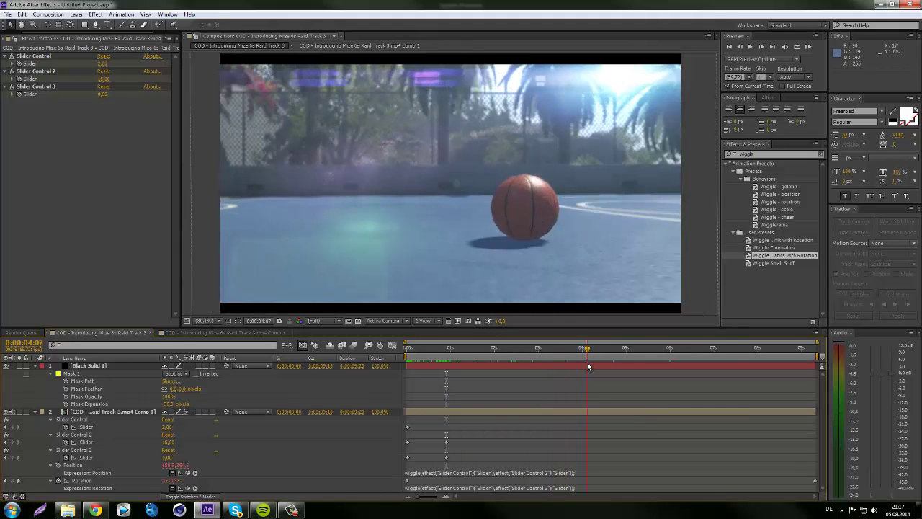
pyautogui.moveTo(588, 363); pyautogui.dragTo(602, 373)
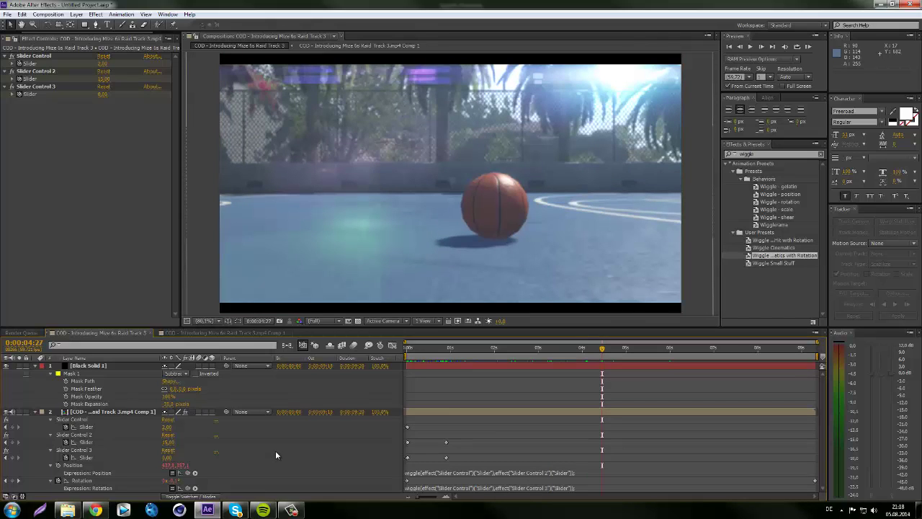
pyautogui.click(35, 411)
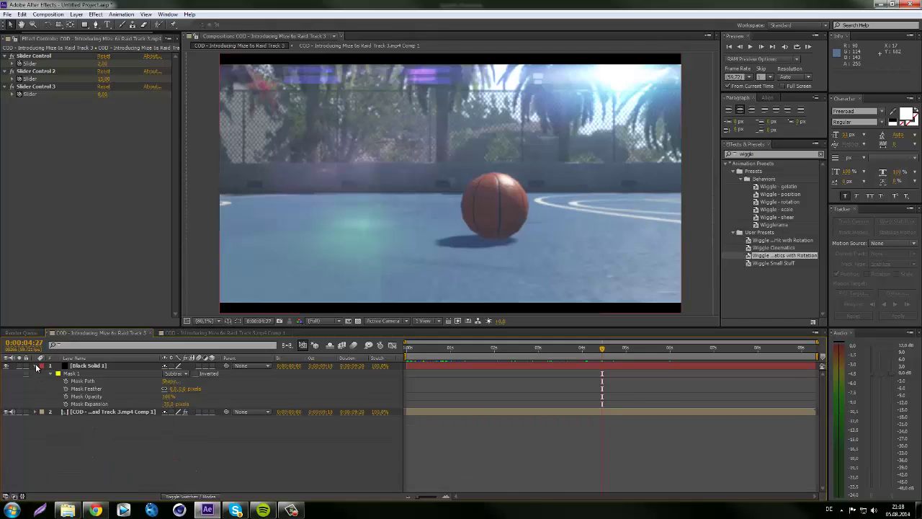
pyautogui.click(36, 366)
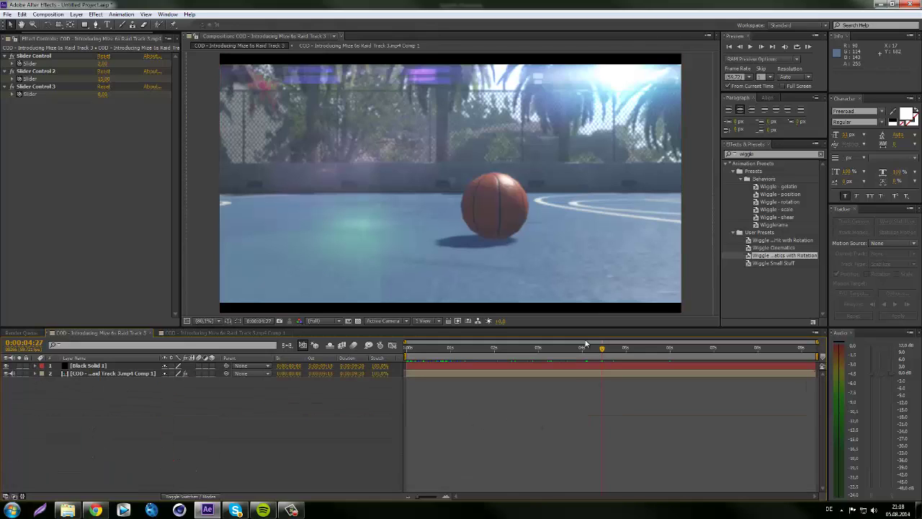